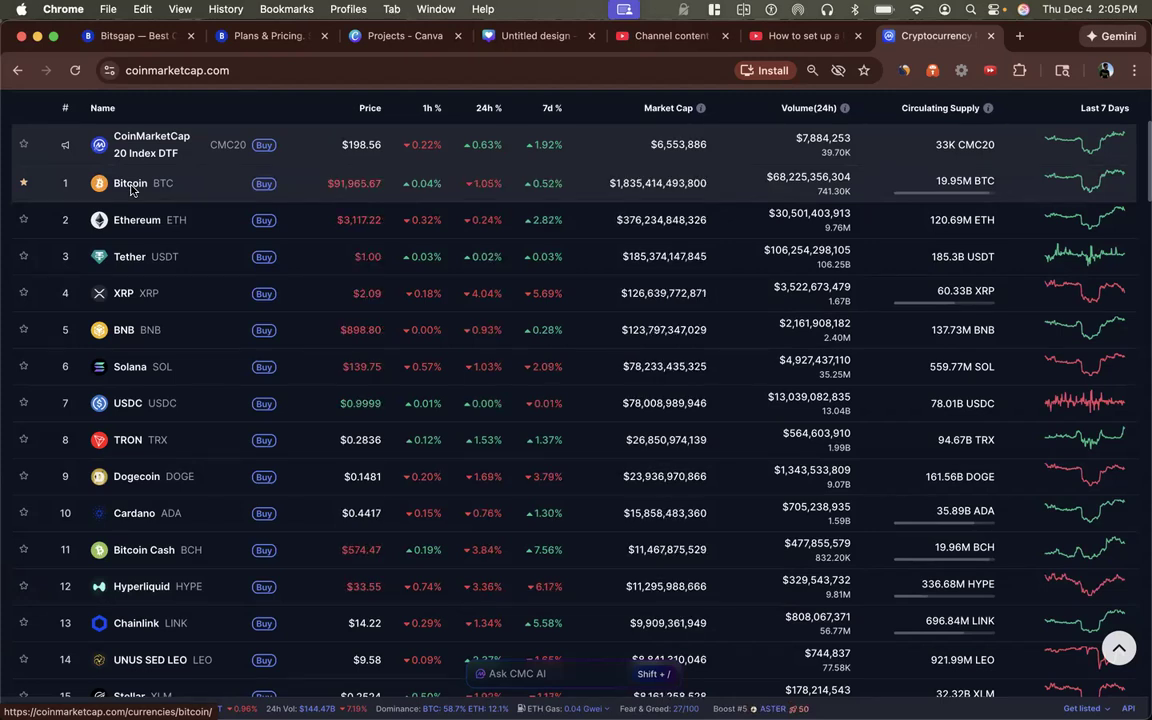
# - Open BNB's markets list on CoinMarketCap and examine which exchanges and trading pairs offer the coin
pyautogui.click(120, 331)
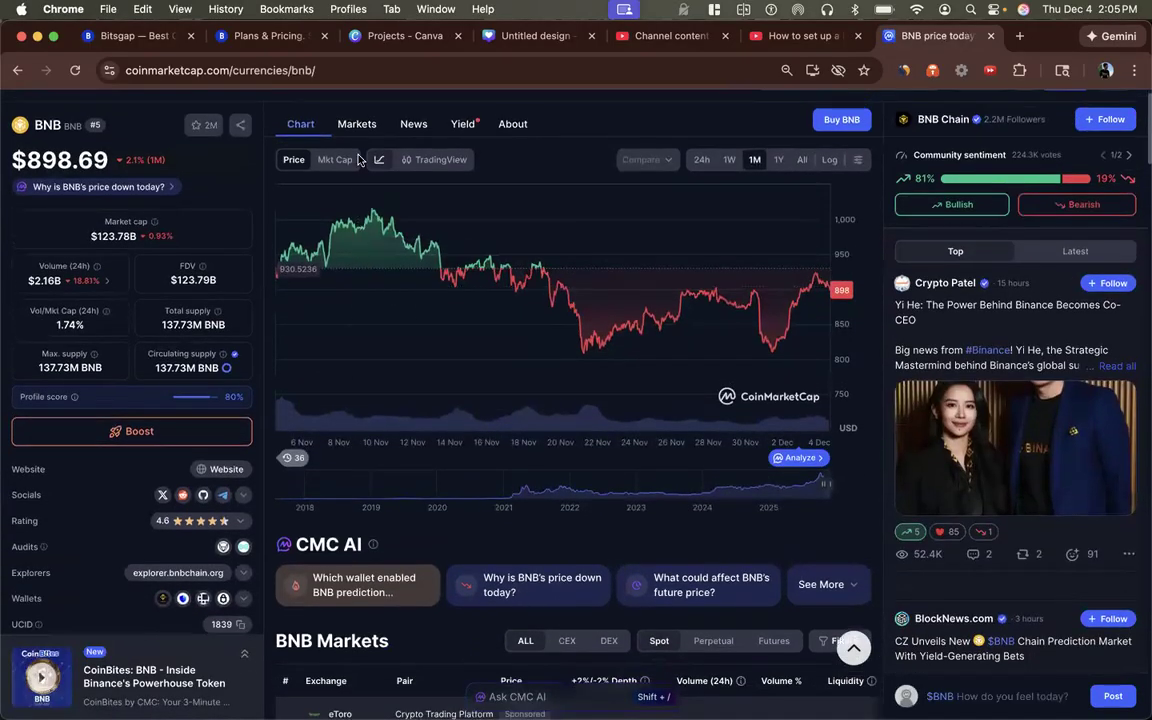
pyautogui.click(356, 126)
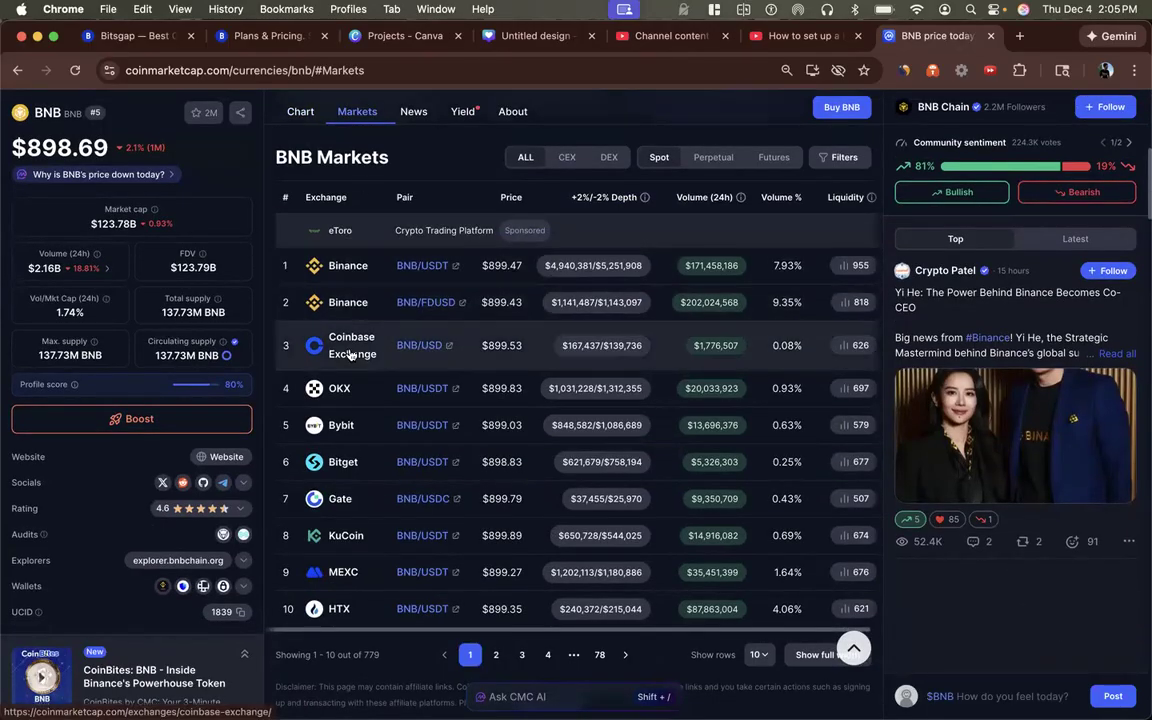
pyautogui.scroll(-2, 348, 347)
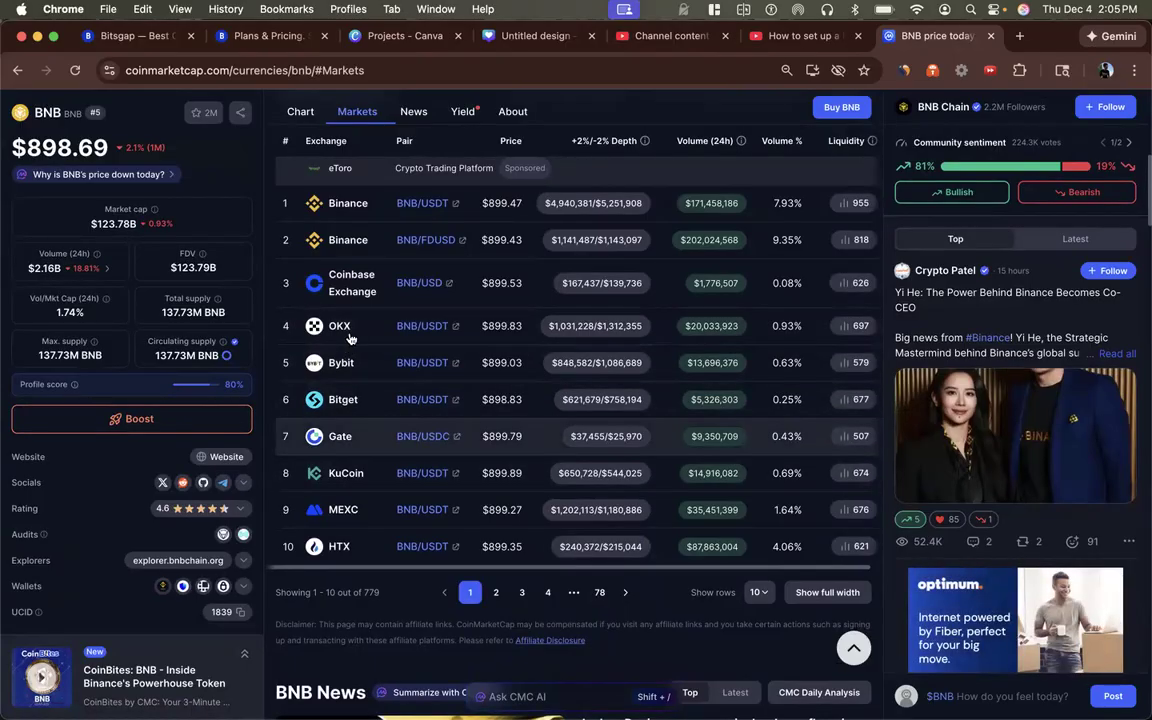
pyautogui.scroll(-5, 348, 340)
pyautogui.scroll(5, 348, 332)
pyautogui.scroll(-3, 352, 360)
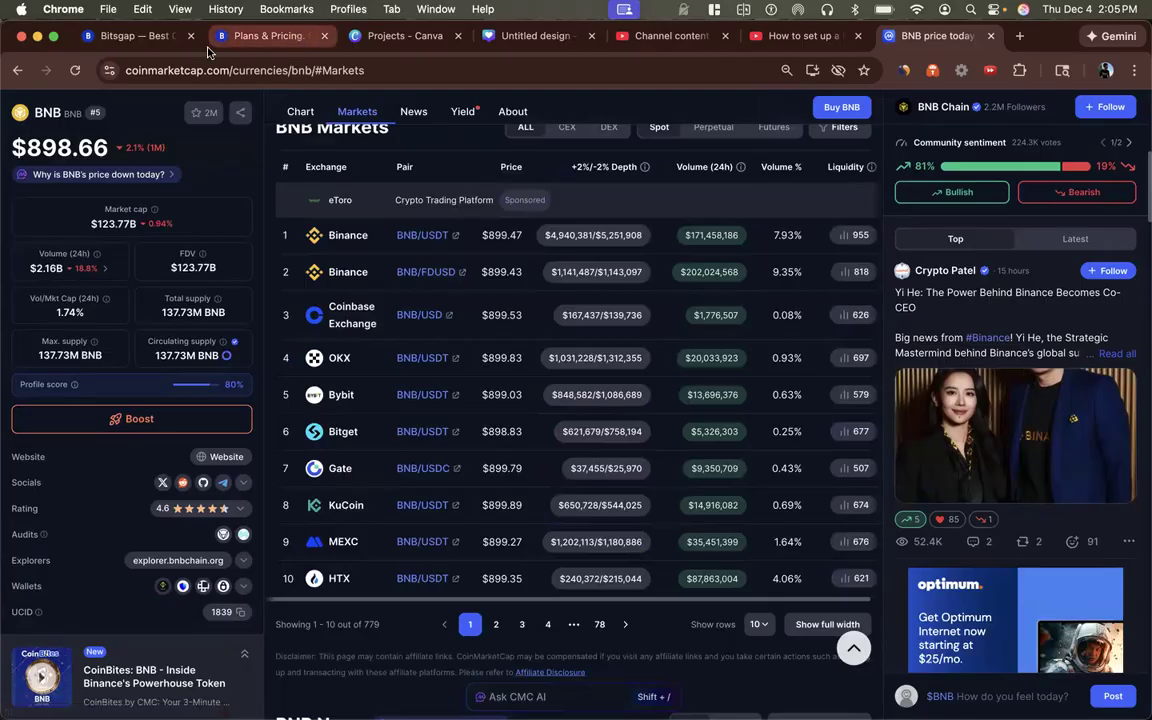
# - Switch to Bitsgap and start a new spot DCA bot from the Bots page
pyautogui.click(107, 47)
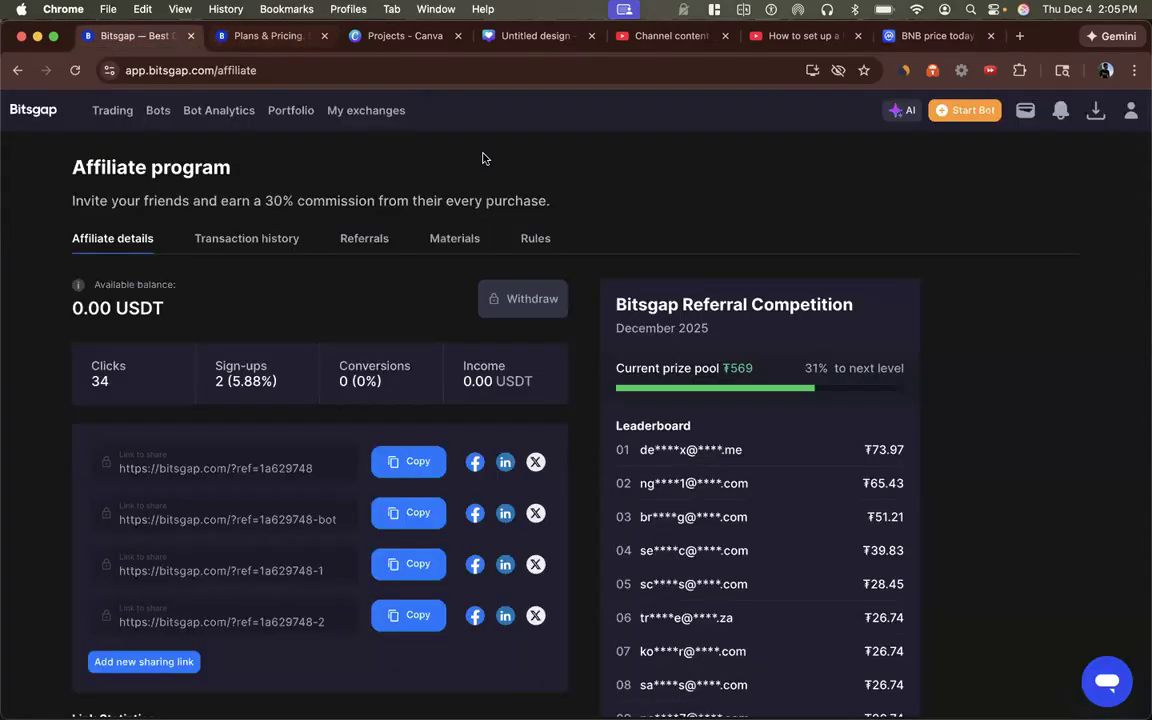
pyautogui.click(130, 113)
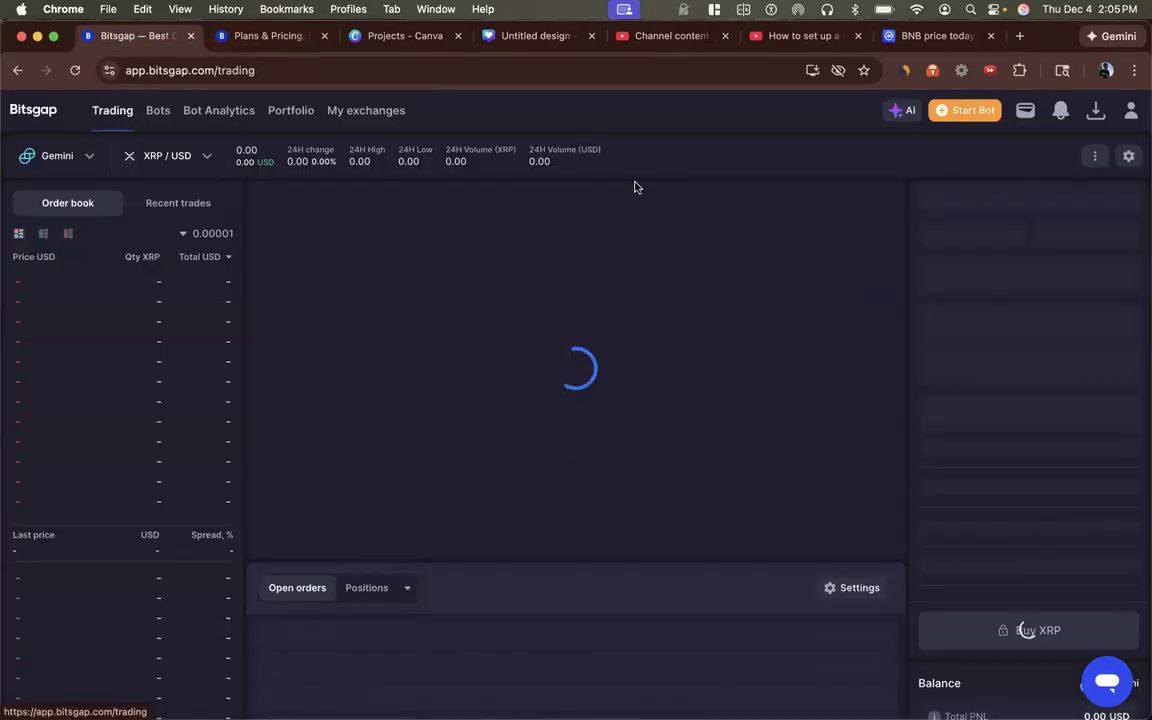
pyautogui.click(157, 110)
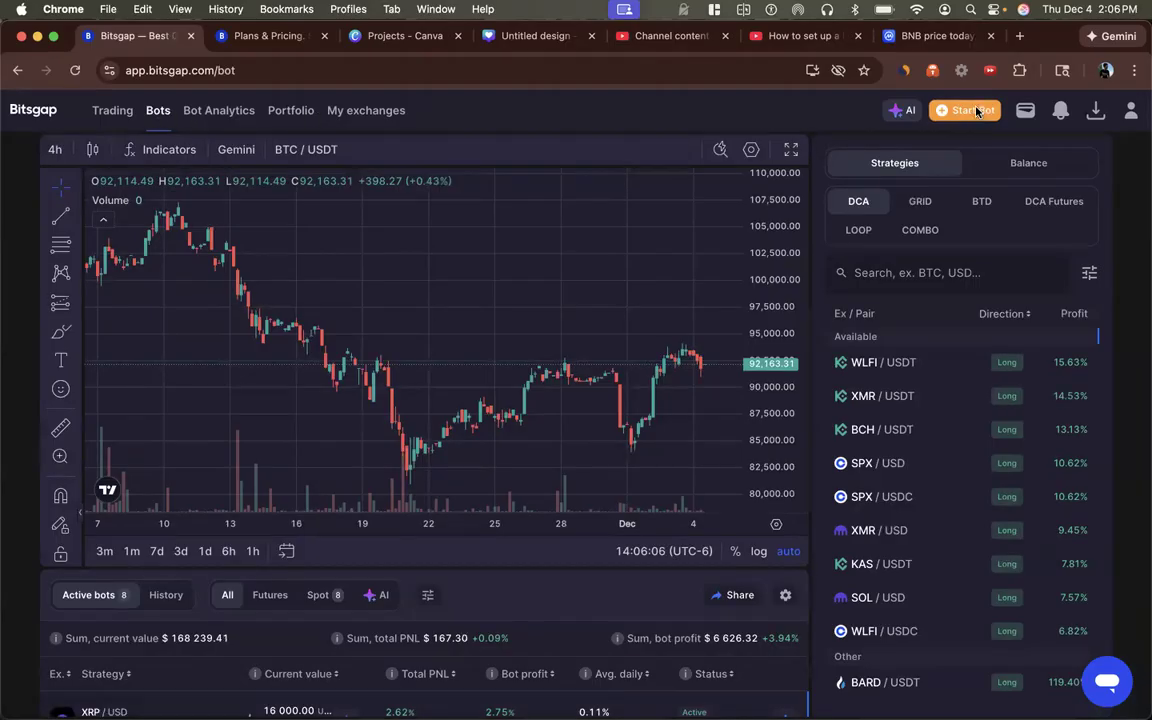
pyautogui.click(962, 110)
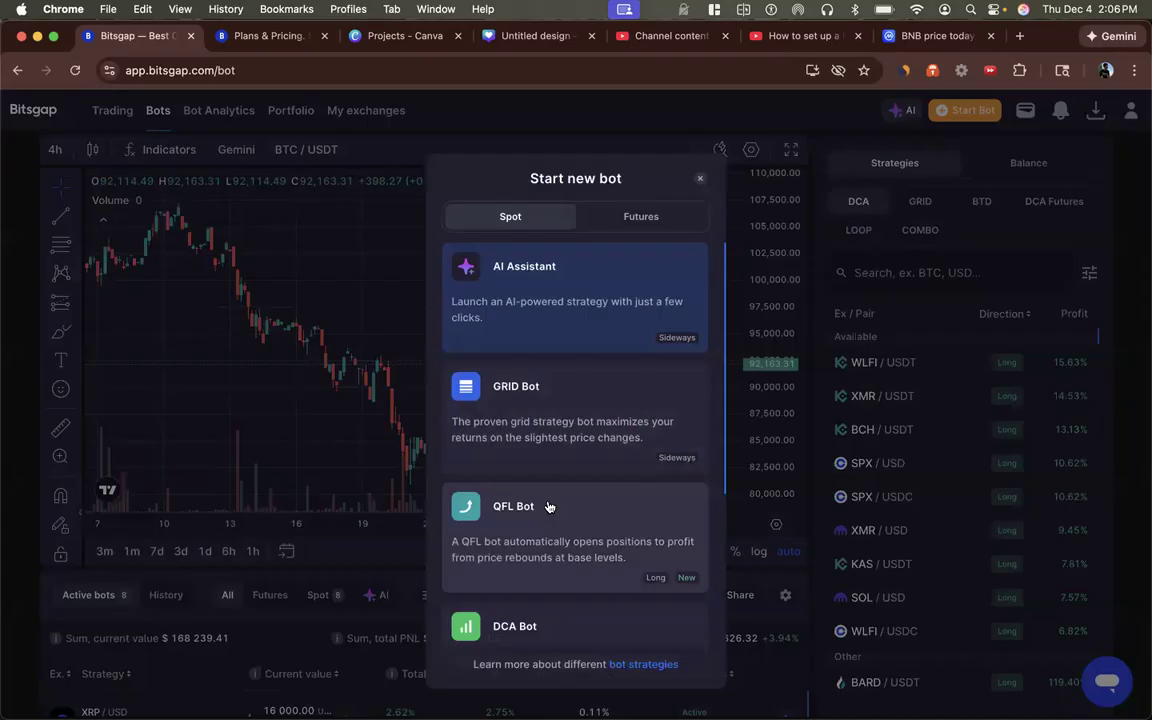
pyautogui.scroll(-1, 559, 550)
pyautogui.scroll(-2, 559, 550)
pyautogui.click(557, 545)
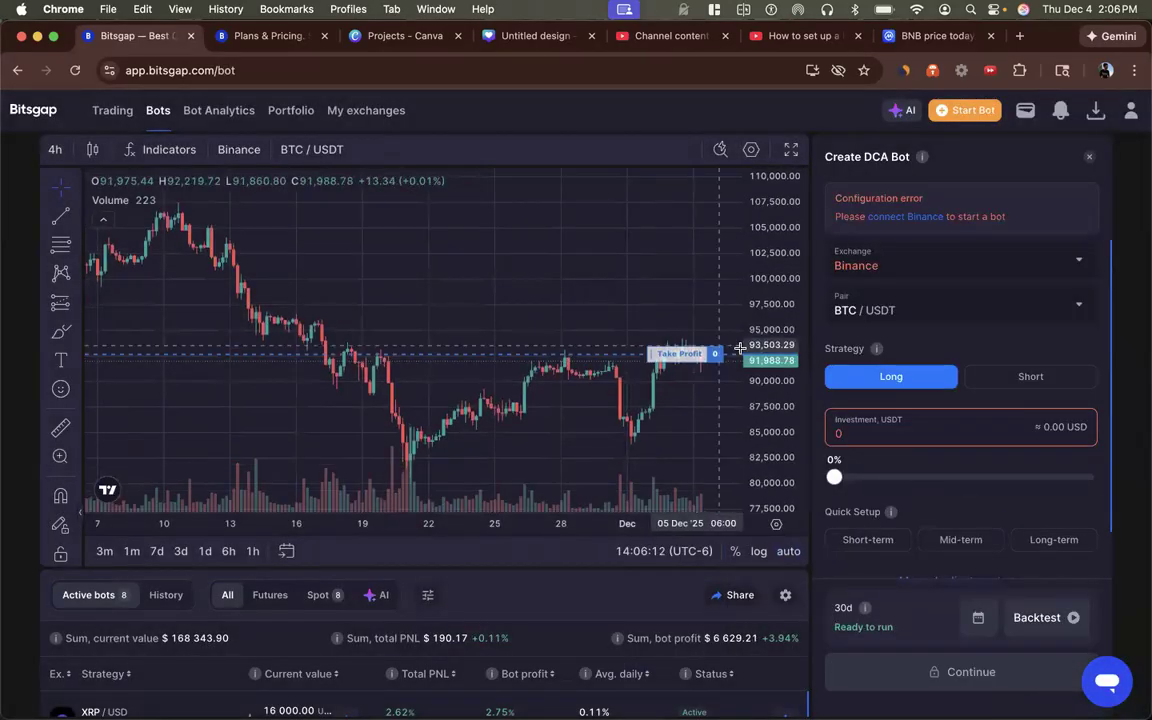
# - Set the DCA bot's exchange to Coinbase and its trading pair to BNB/USDC
pyautogui.click(897, 264)
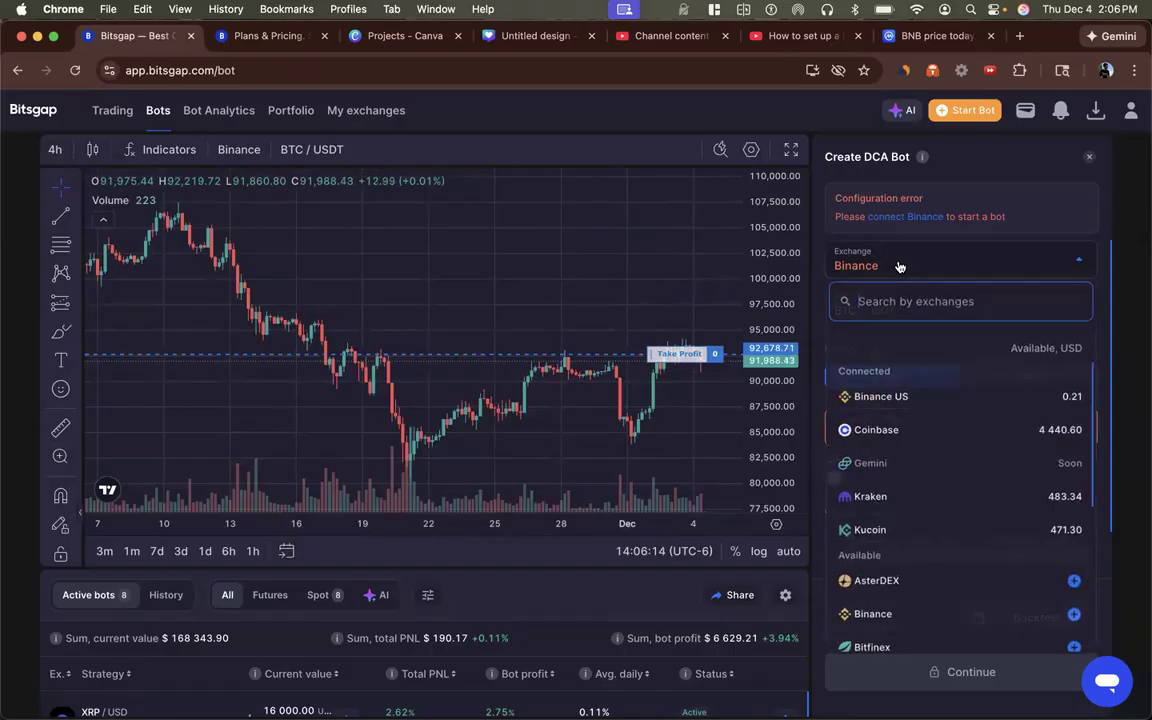
pyautogui.click(878, 431)
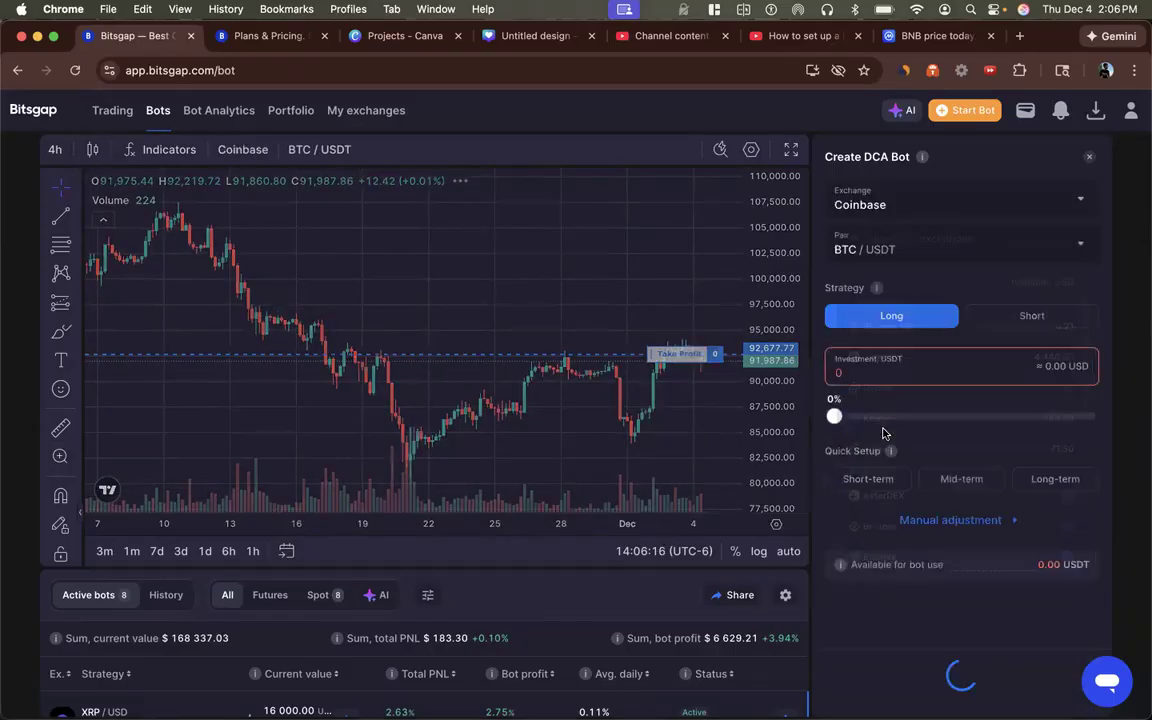
pyautogui.click(916, 260)
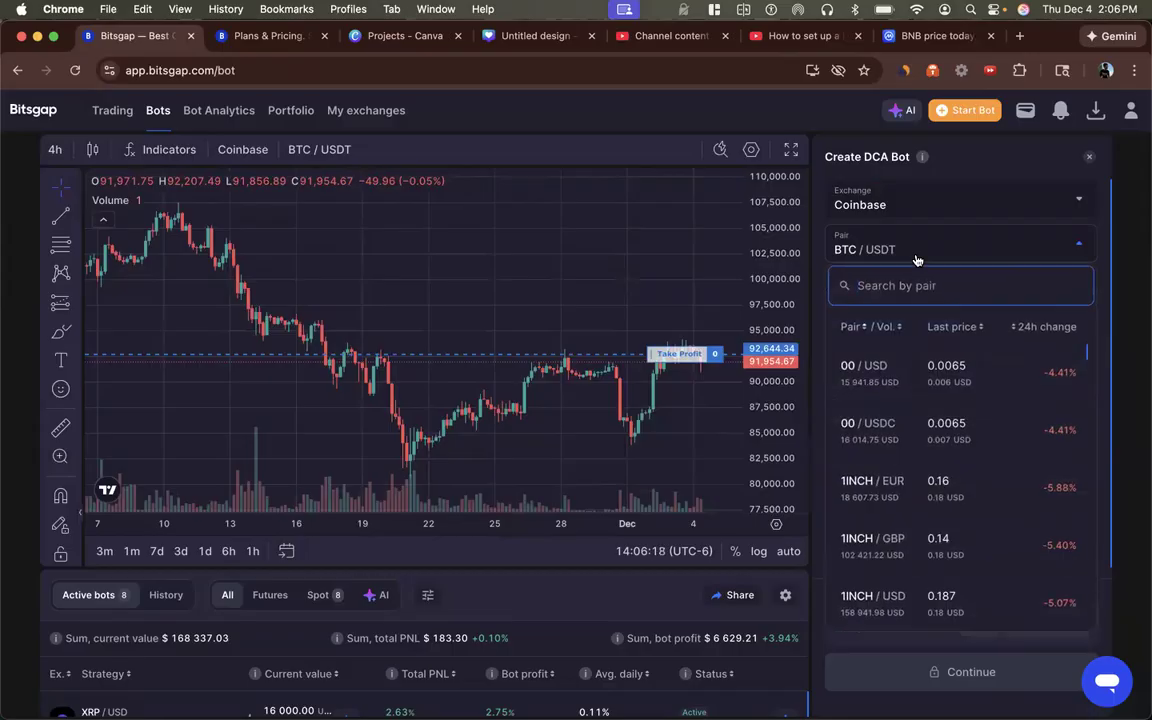
pyautogui.write('bnb/usdc')
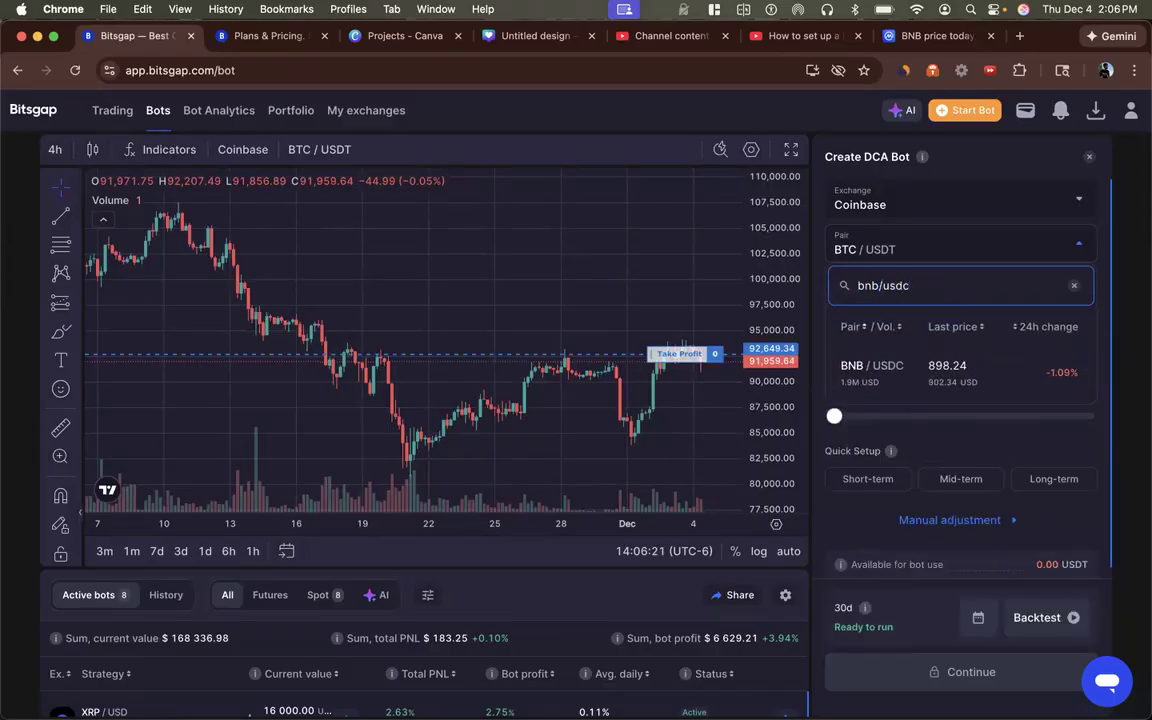
pyautogui.click(880, 370)
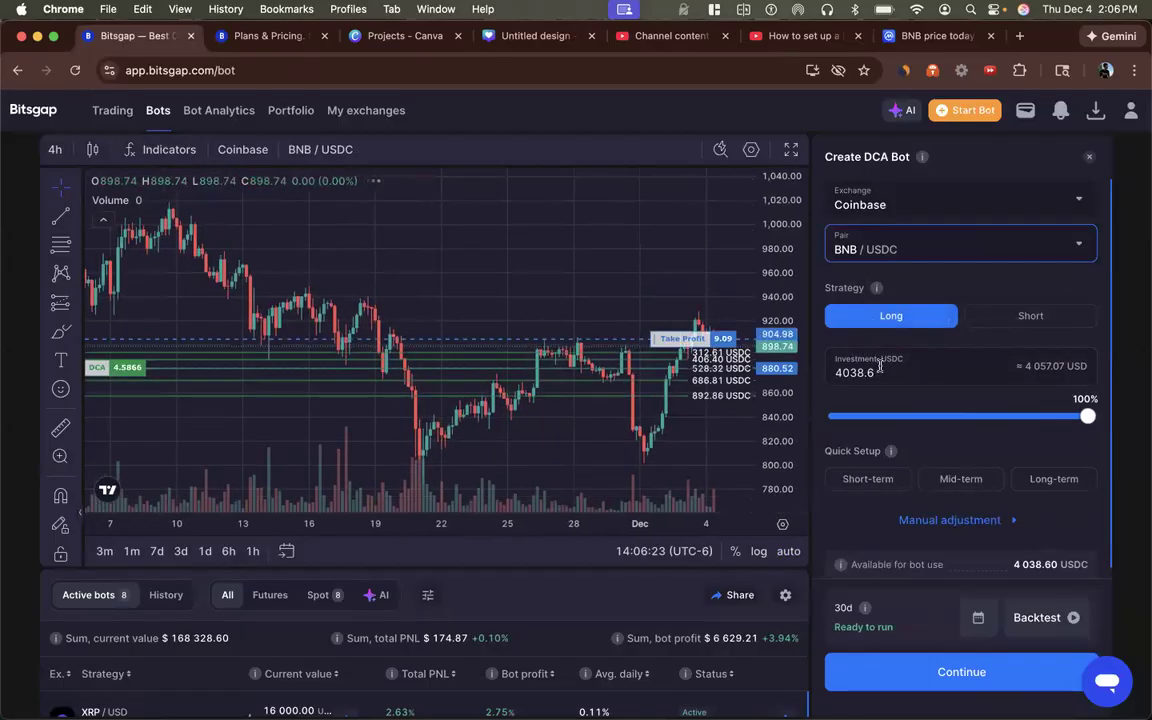
# - Search the bot's trading pairs for bnb/usd to compare the available BNB quote currencies, then close the pair list
pyautogui.click(904, 250)
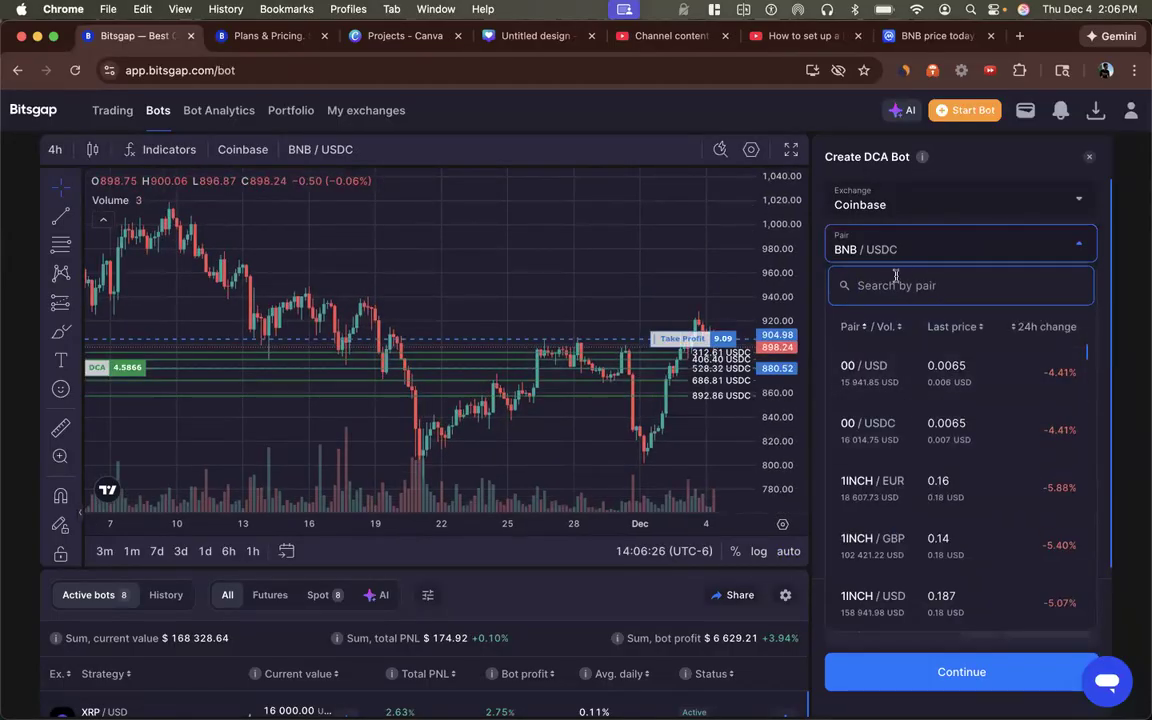
pyautogui.write('bnb/u')
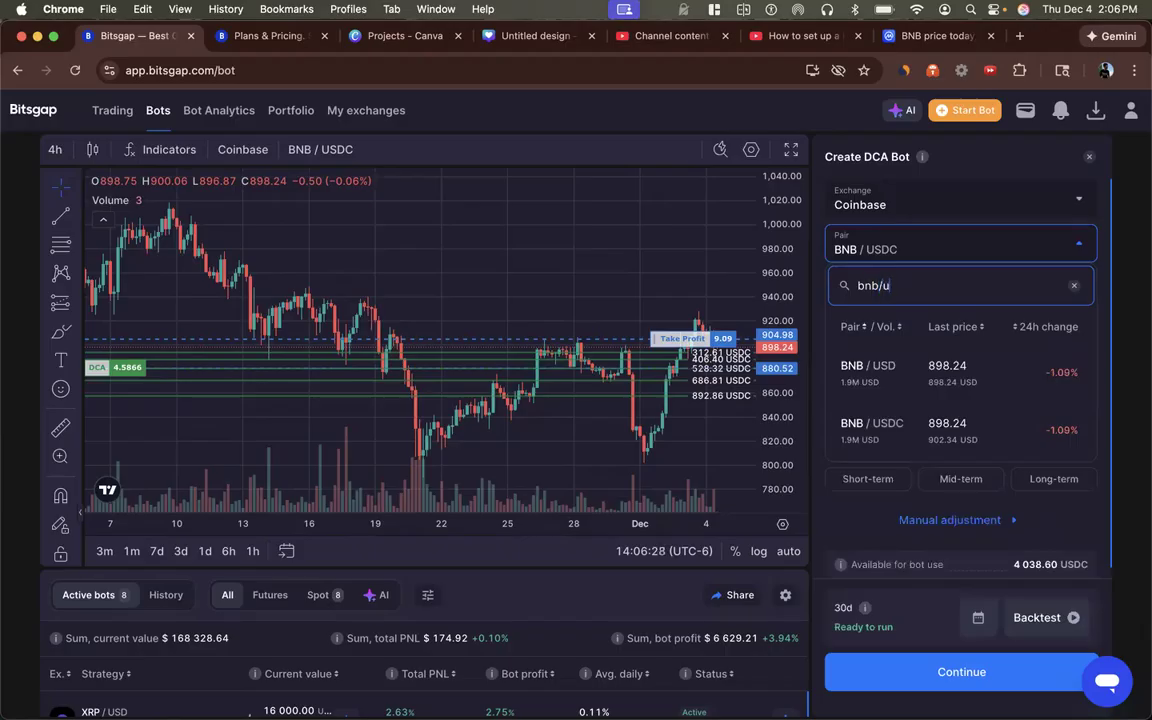
pyautogui.write('n')
pyautogui.press('BackSpace')
pyautogui.press('BackSpace')
pyautogui.write('sdt')
pyautogui.press('BackSpace')
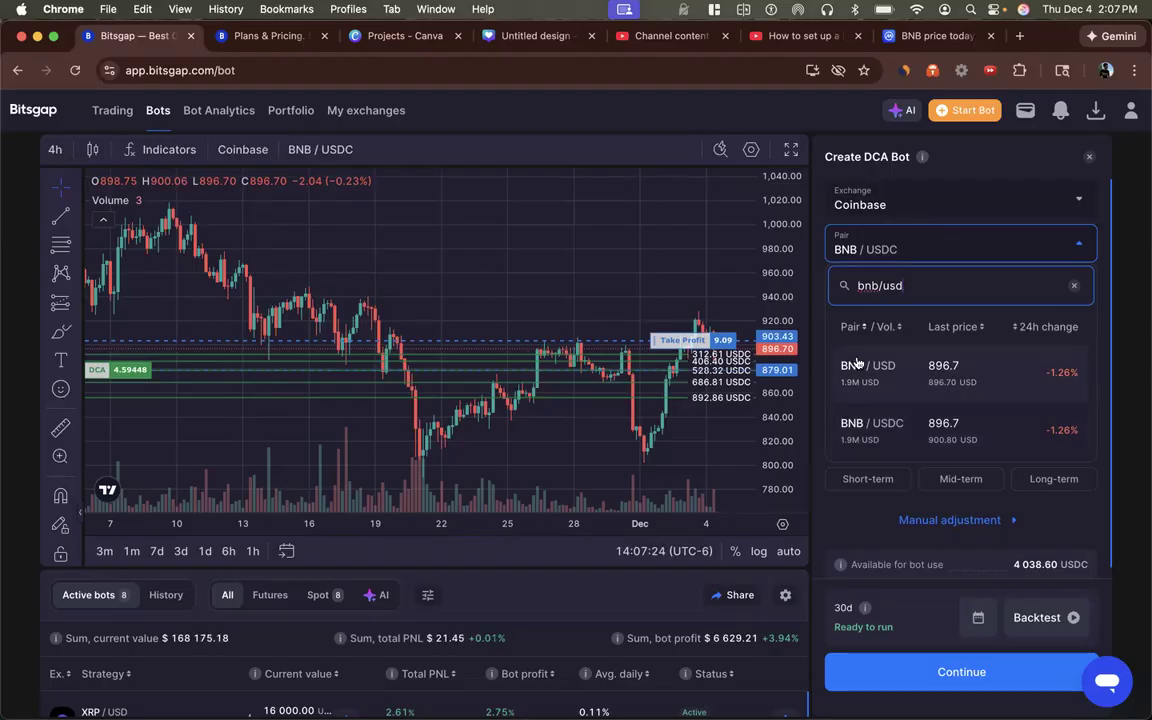
pyautogui.click(926, 246)
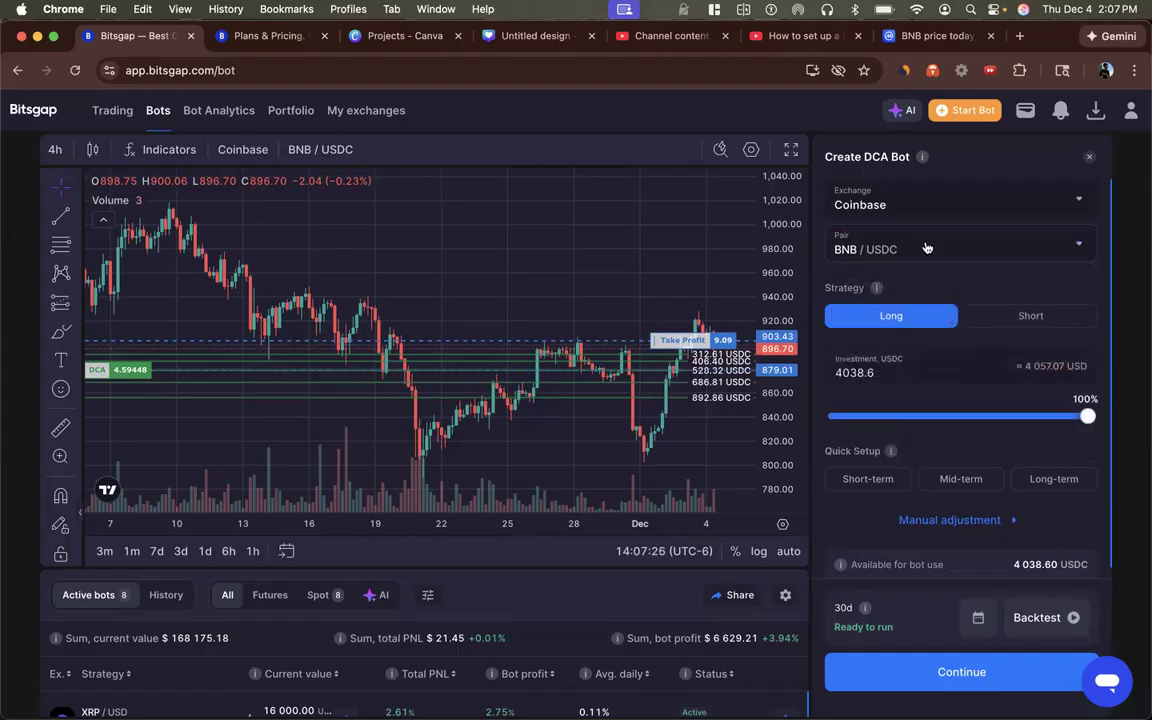
# - Search the trading pairs for btc/usdc and btc/usd to compare the available Bitcoin quote currencies
pyautogui.click(926, 247)
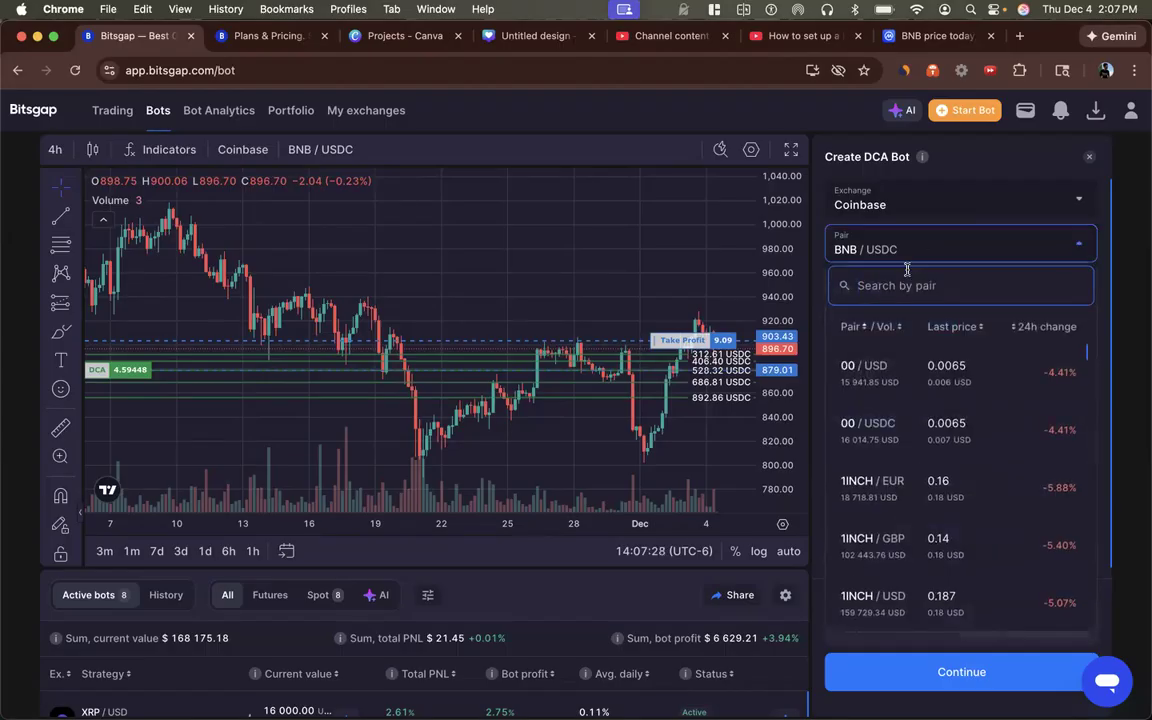
pyautogui.write('btc')
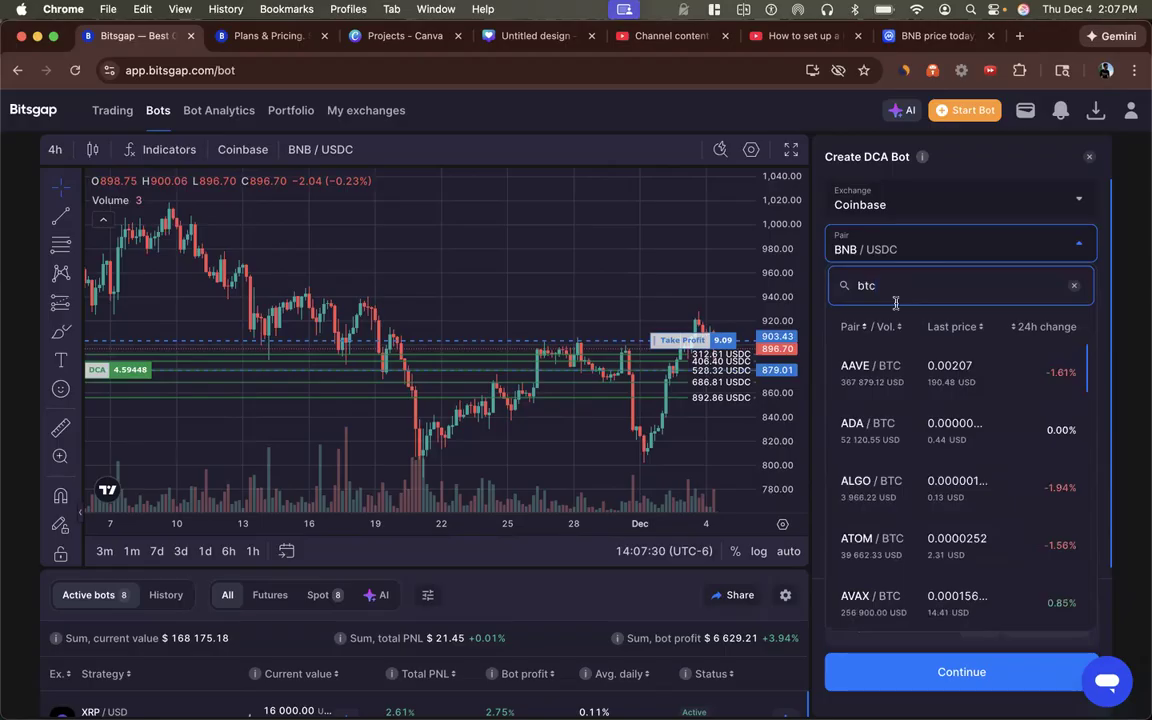
pyautogui.write('/usdc')
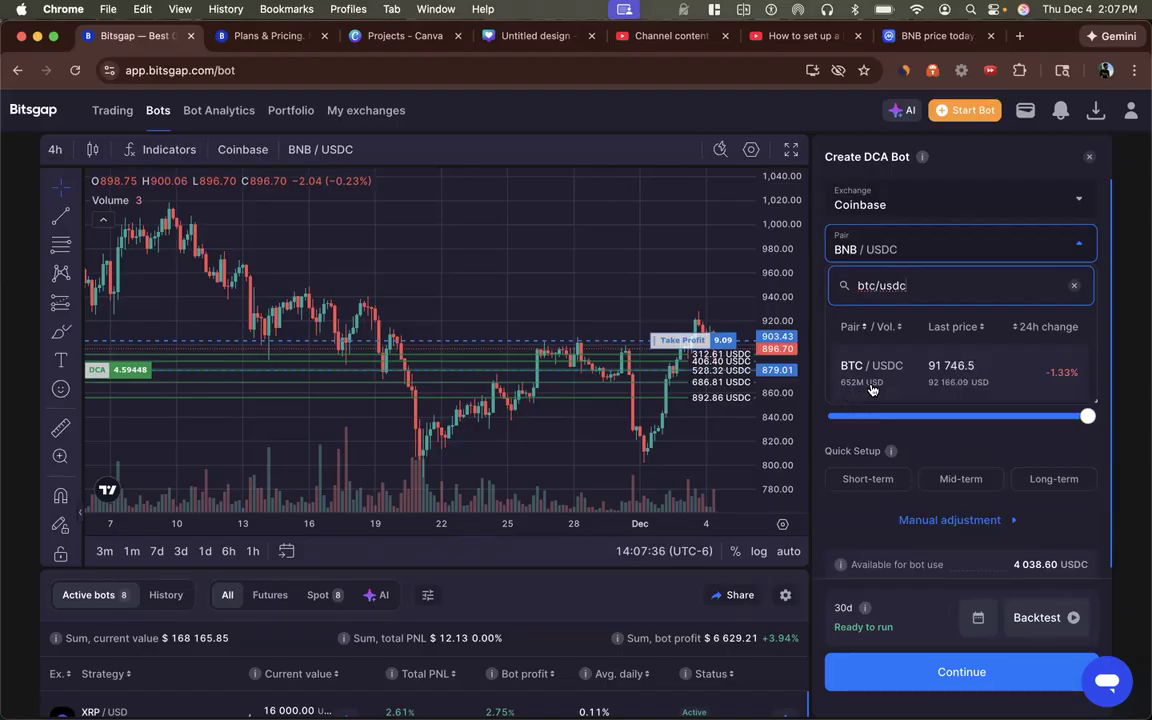
pyautogui.press('BackSpace')
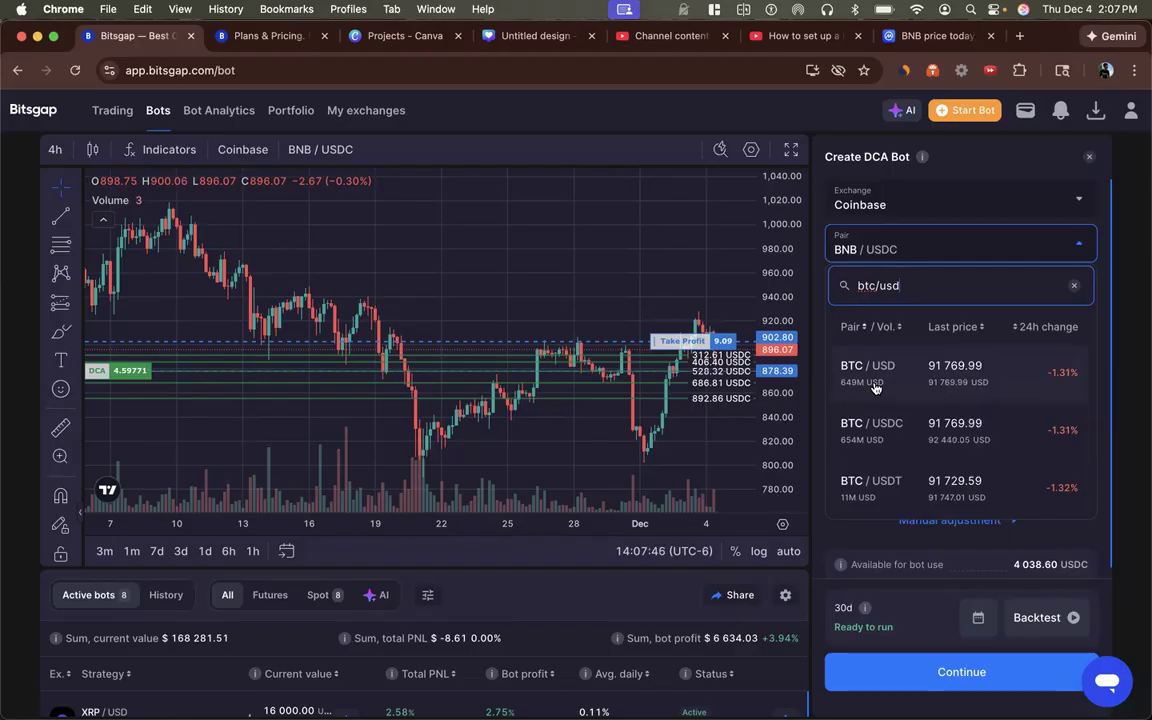
# - Search for bnb, choose the BNB/USDC pair and set the bot's investment to 1000 USDC
pyautogui.tripleClick(911, 289)
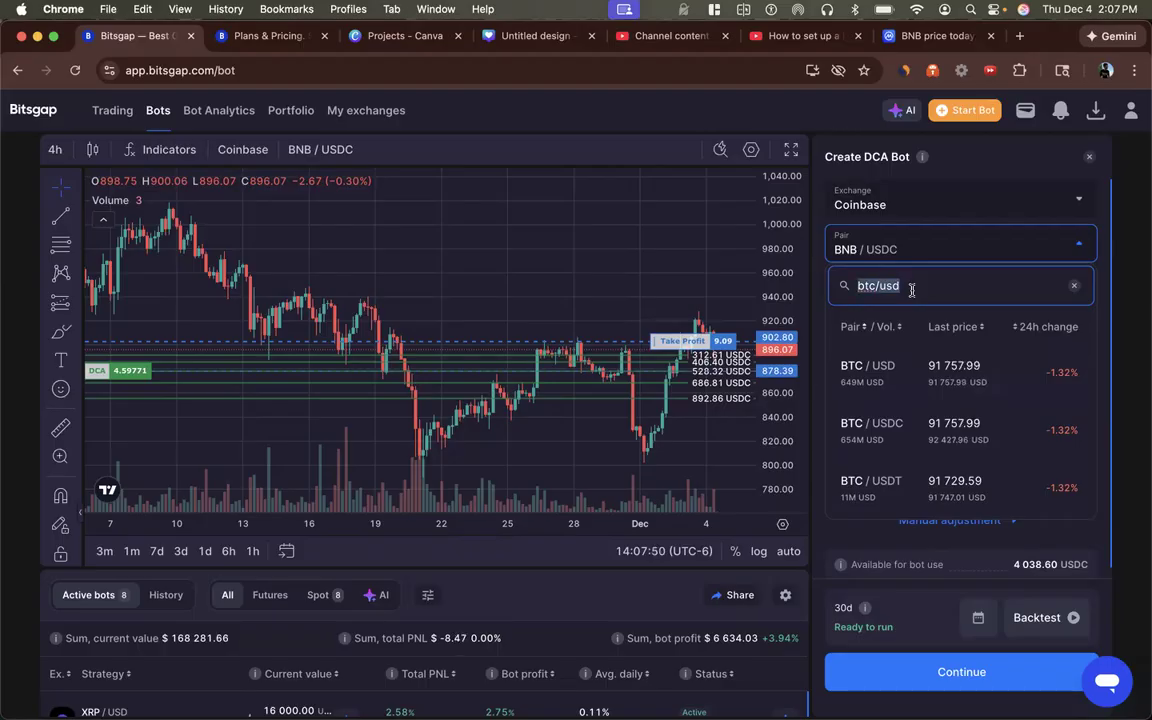
pyautogui.write('bnb')
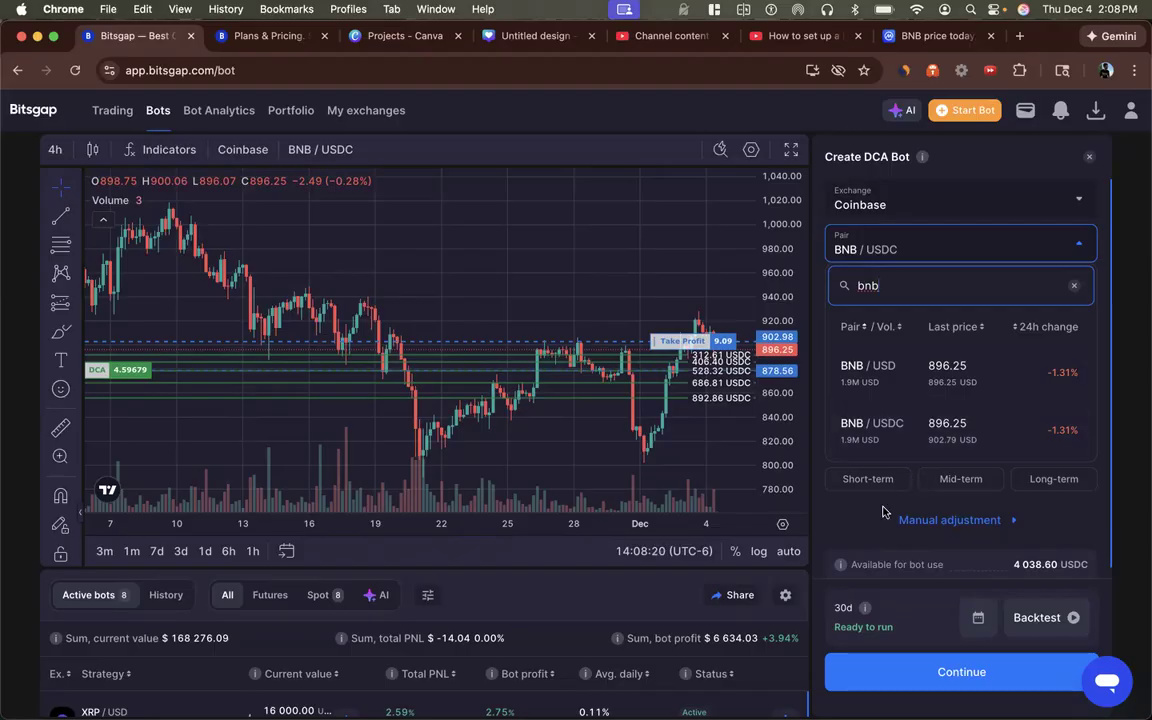
pyautogui.click(872, 426)
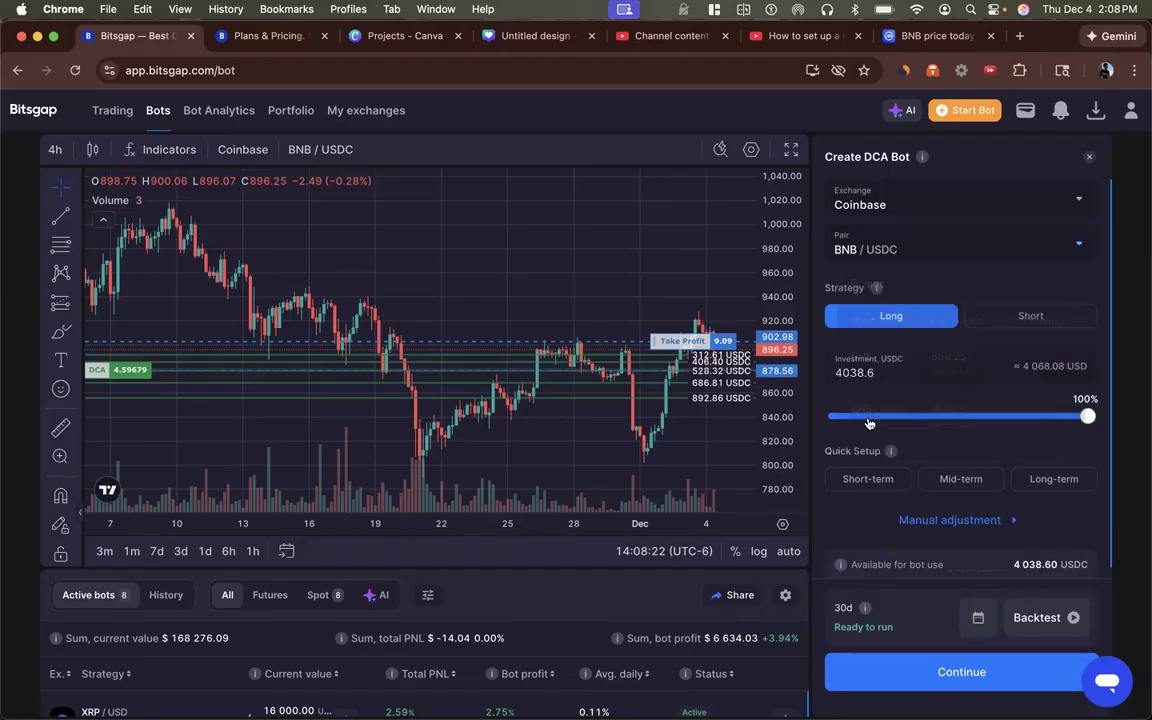
pyautogui.doubleClick(892, 370)
pyautogui.write('000')
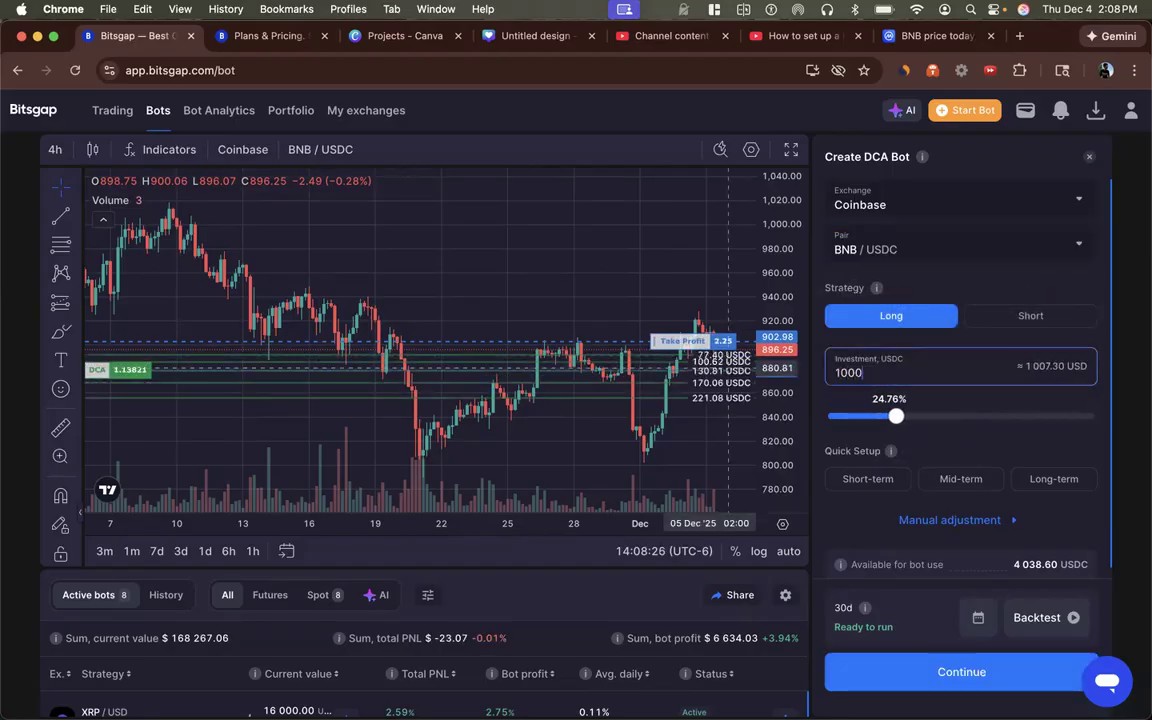
# - Expand the bot settings under manual adjustment and set the base order amount to 31.25 USDC
pyautogui.scroll(-1, 921, 433)
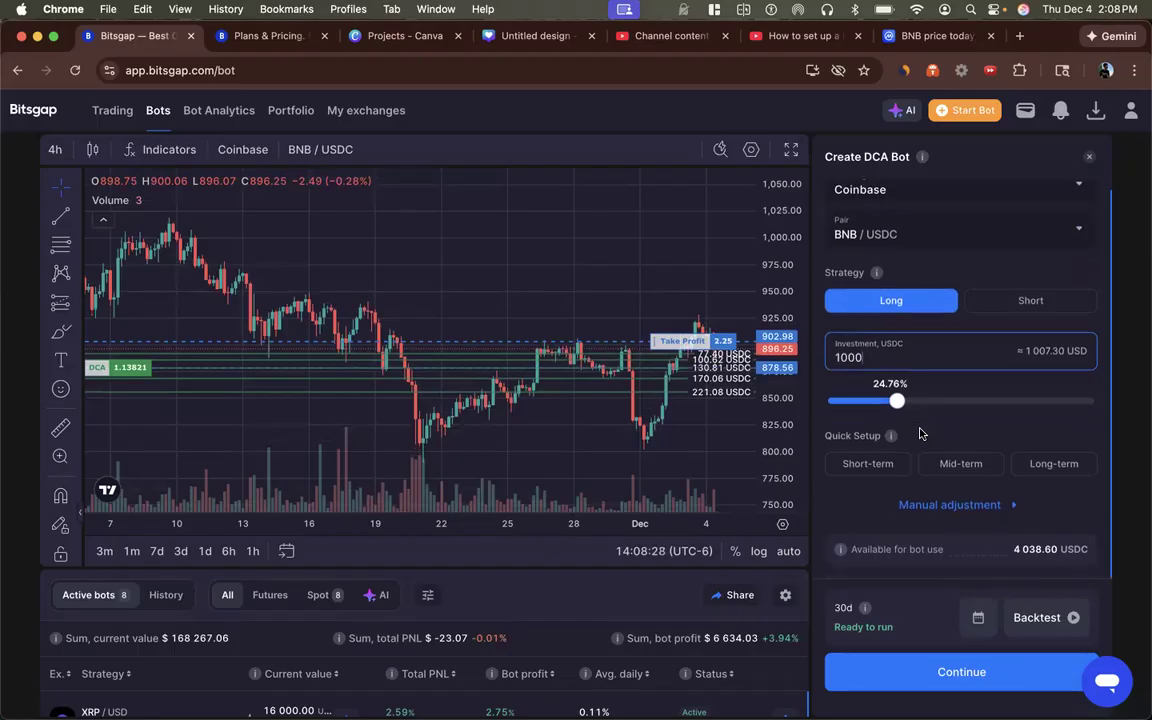
pyautogui.click(982, 508)
pyautogui.scroll(-2, 984, 510)
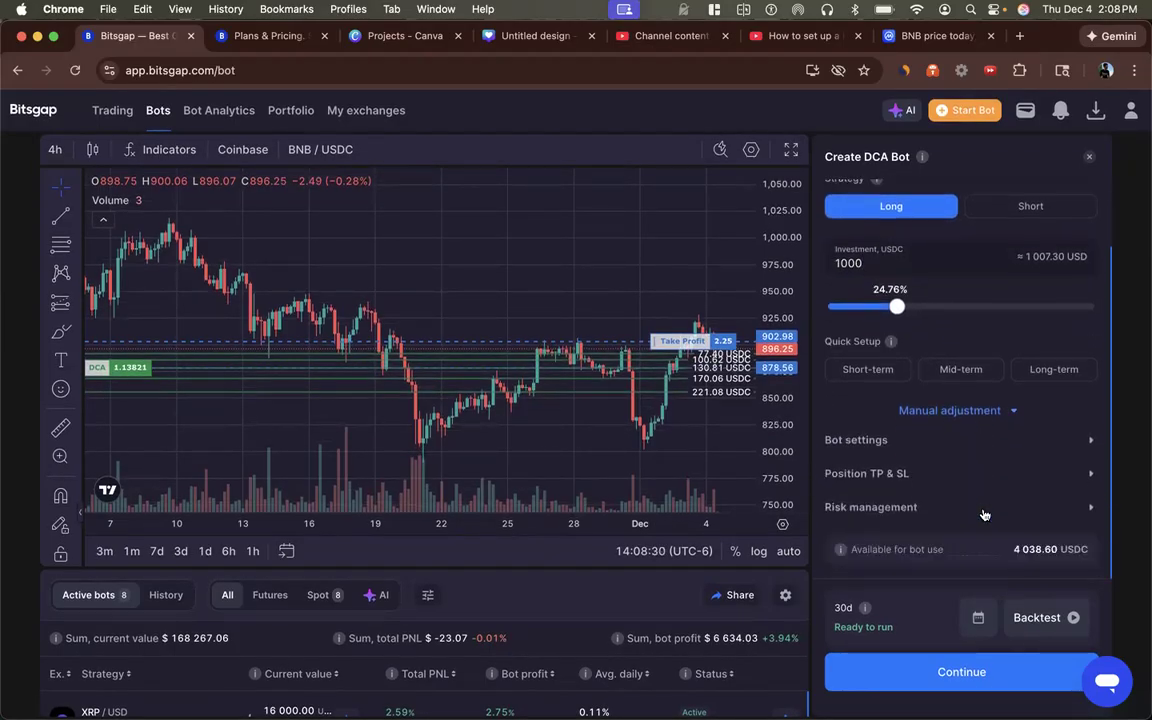
pyautogui.click(898, 440)
pyautogui.click(887, 548)
pyautogui.scroll(-2, 887, 500)
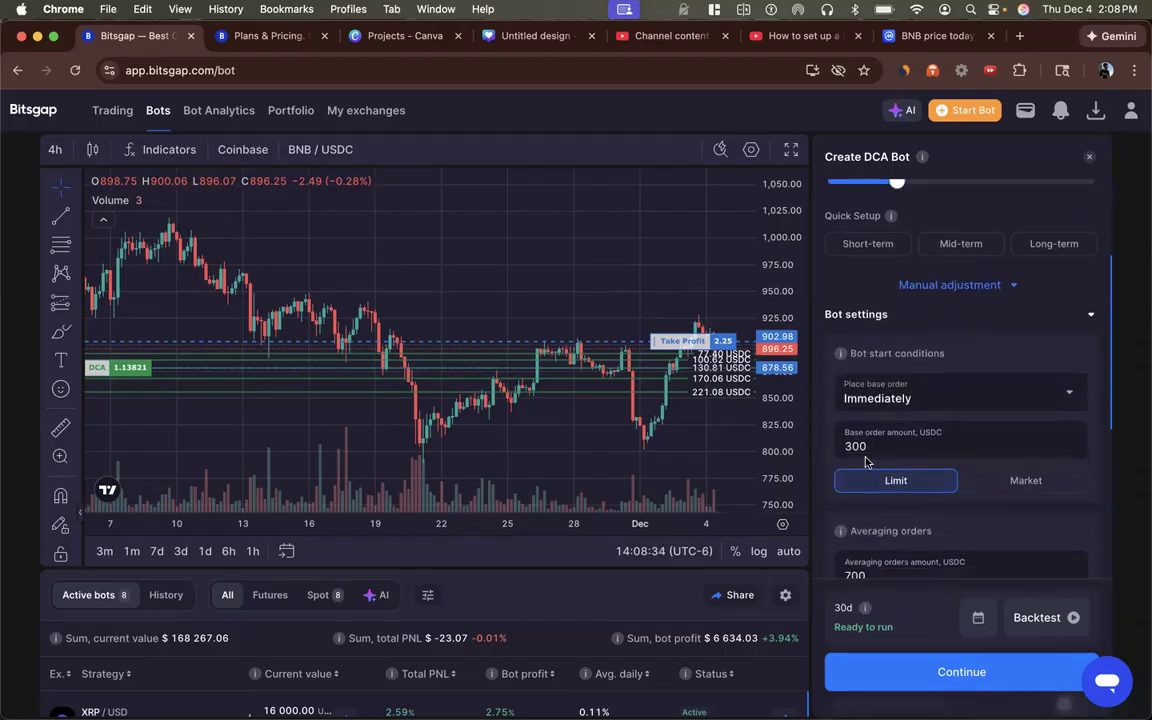
pyautogui.write('31.25')
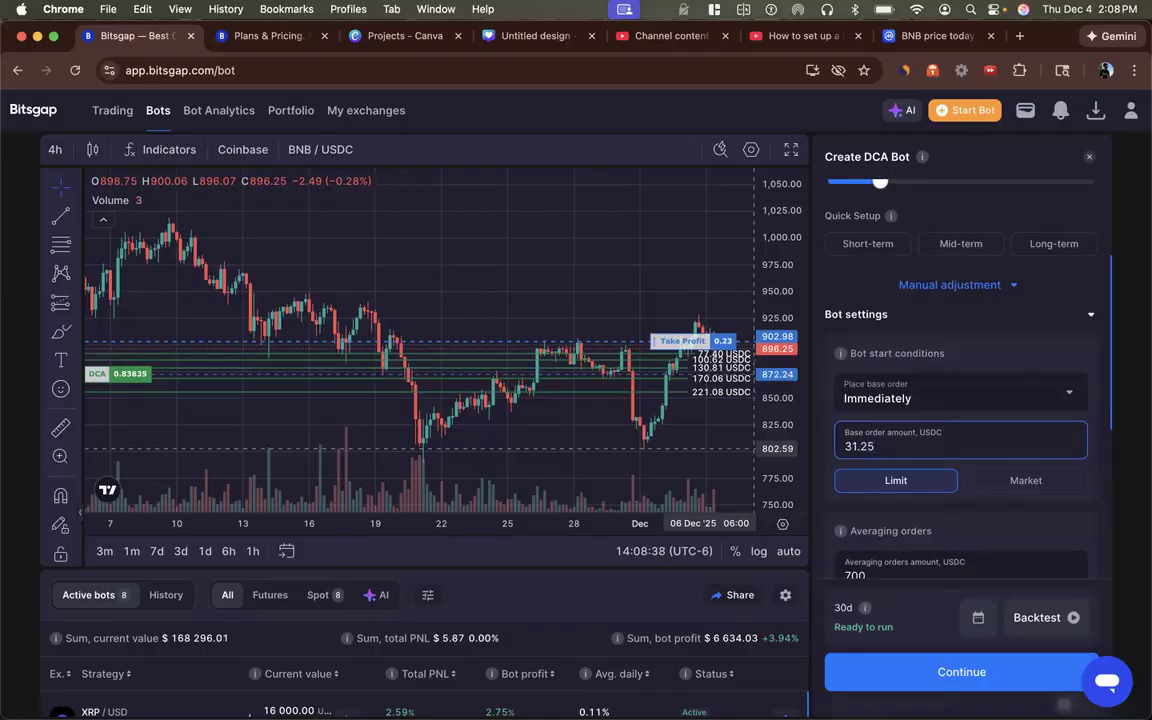
# - Set the averaging orders amount to 968.75 USDC
pyautogui.scroll(-1, 886, 440)
pyautogui.scroll(-3, 886, 441)
pyautogui.click(838, 377)
pyautogui.write('968')
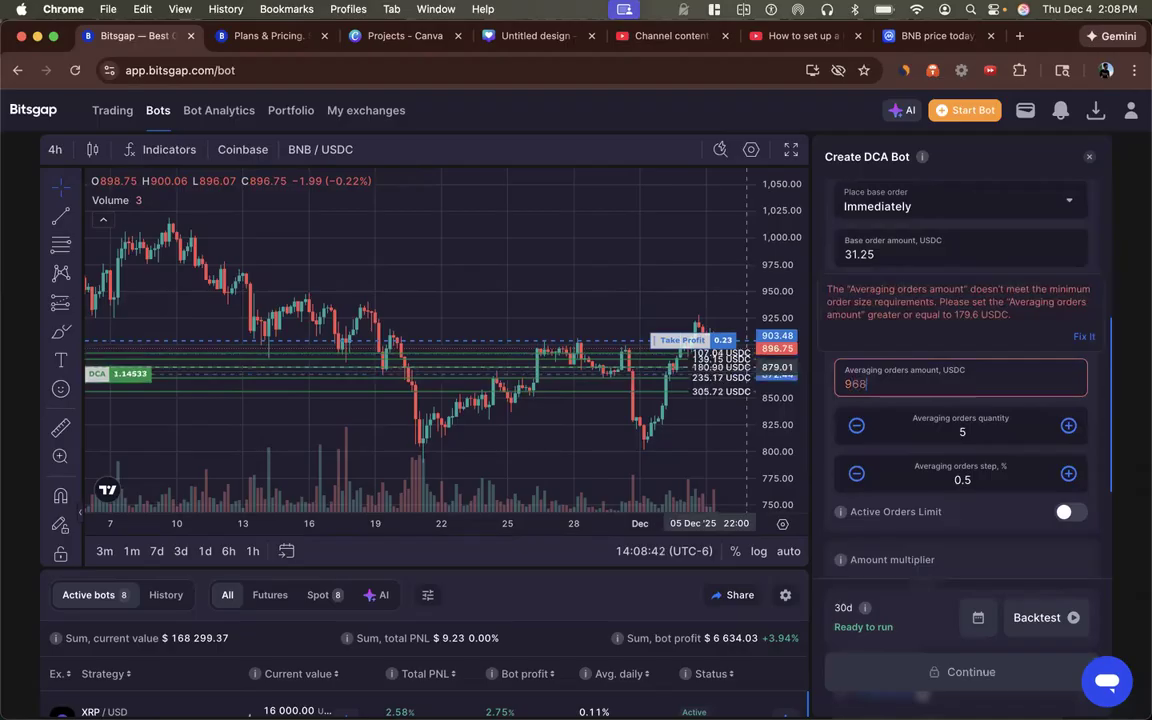
pyautogui.write('.75')
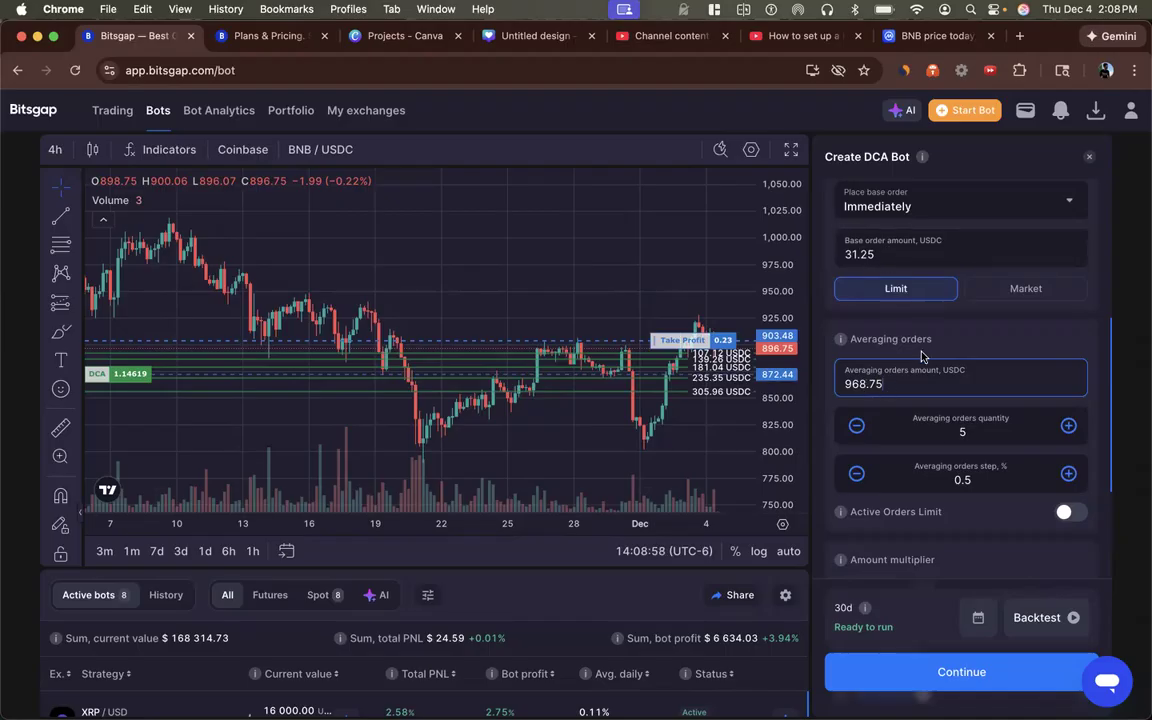
# - Set the averaging orders step to 5%
pyautogui.click(876, 476)
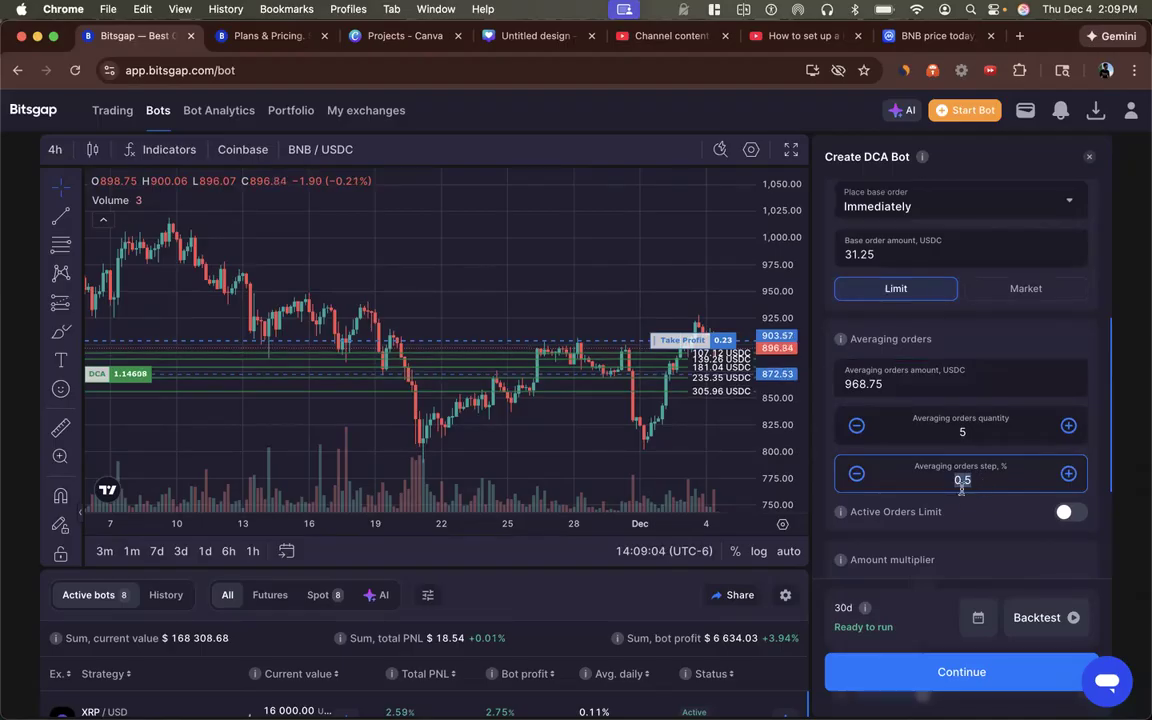
pyautogui.write('5')
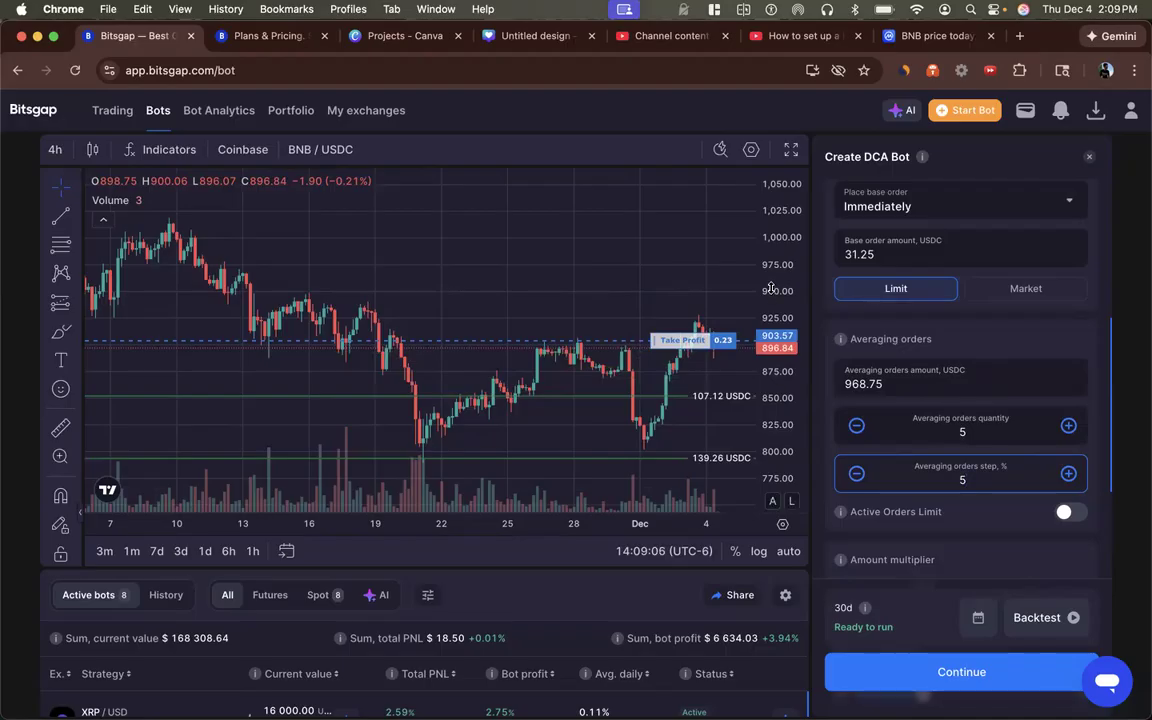
pyautogui.scroll(-5, 894, 463)
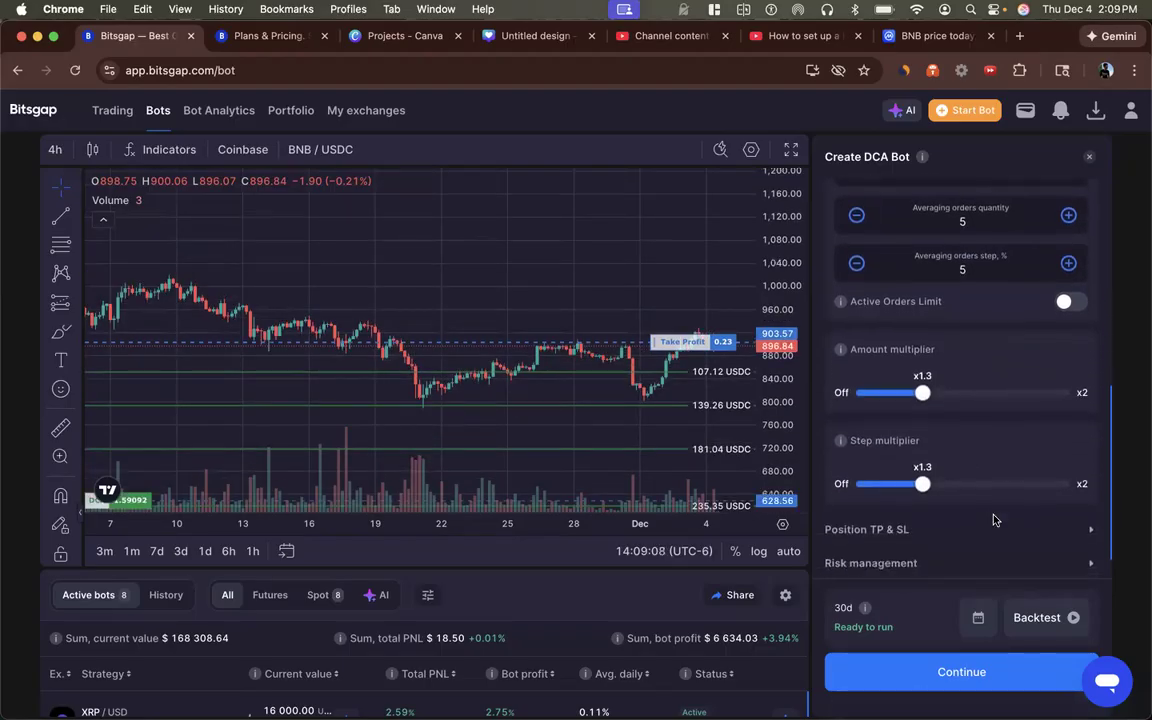
# - Set the amount multiplier to x2 and turn the step multiplier off
pyautogui.moveTo(922, 393); pyautogui.dragTo(1063, 393)
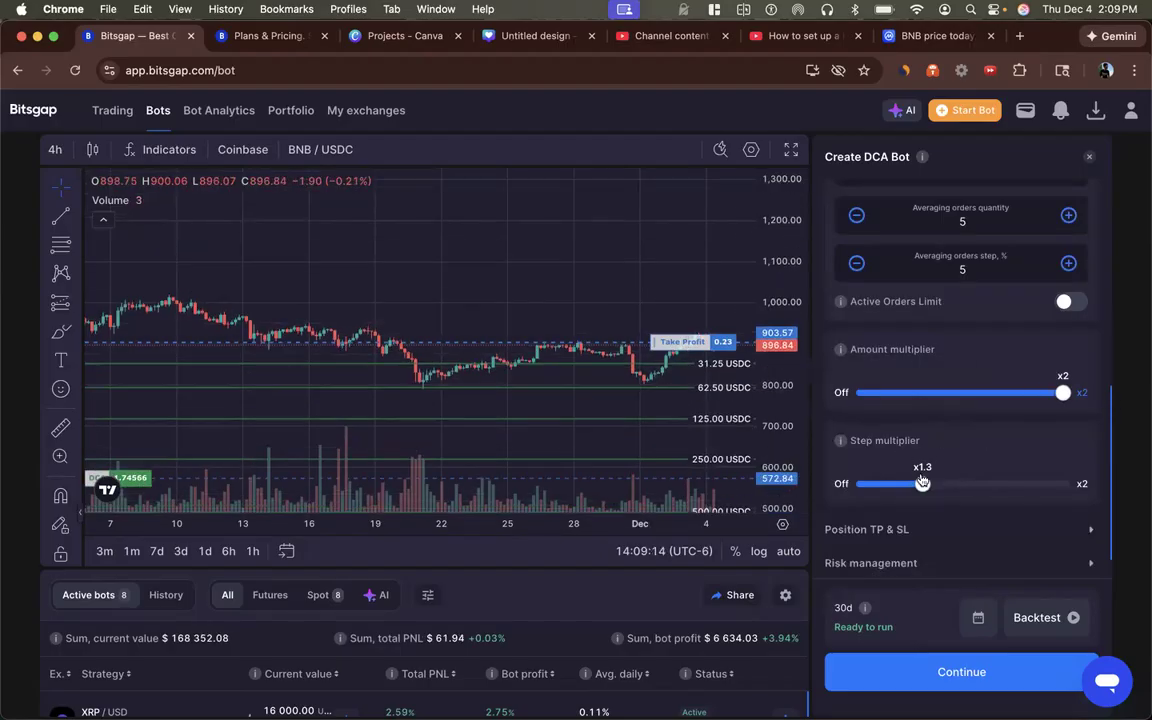
pyautogui.moveTo(922, 486); pyautogui.dragTo(820, 486)
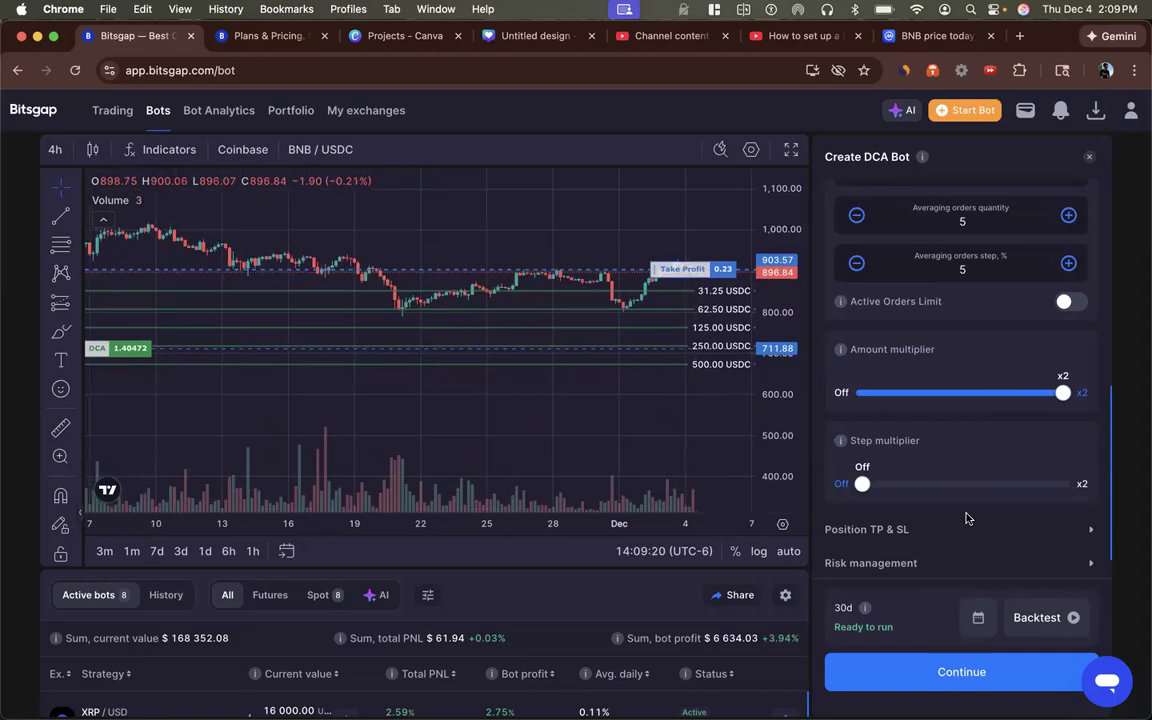
# - Set the regular take profit to a 5% price change in the position settings
pyautogui.scroll(-1, 938, 486)
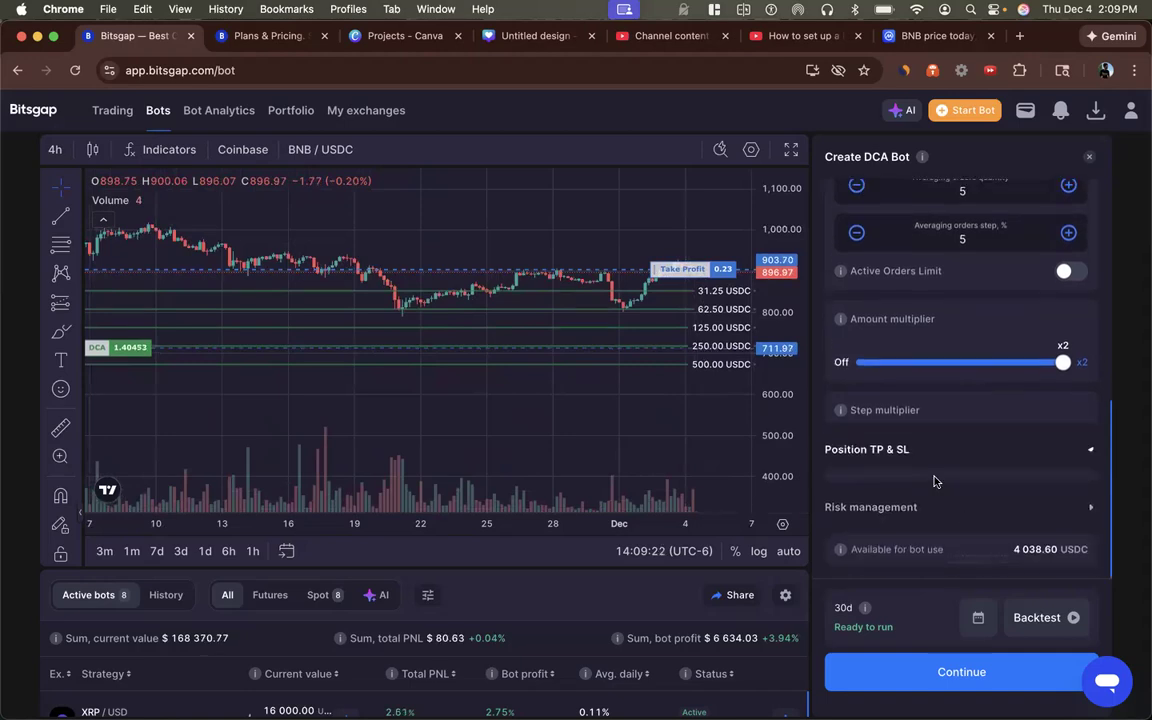
pyautogui.click(933, 481)
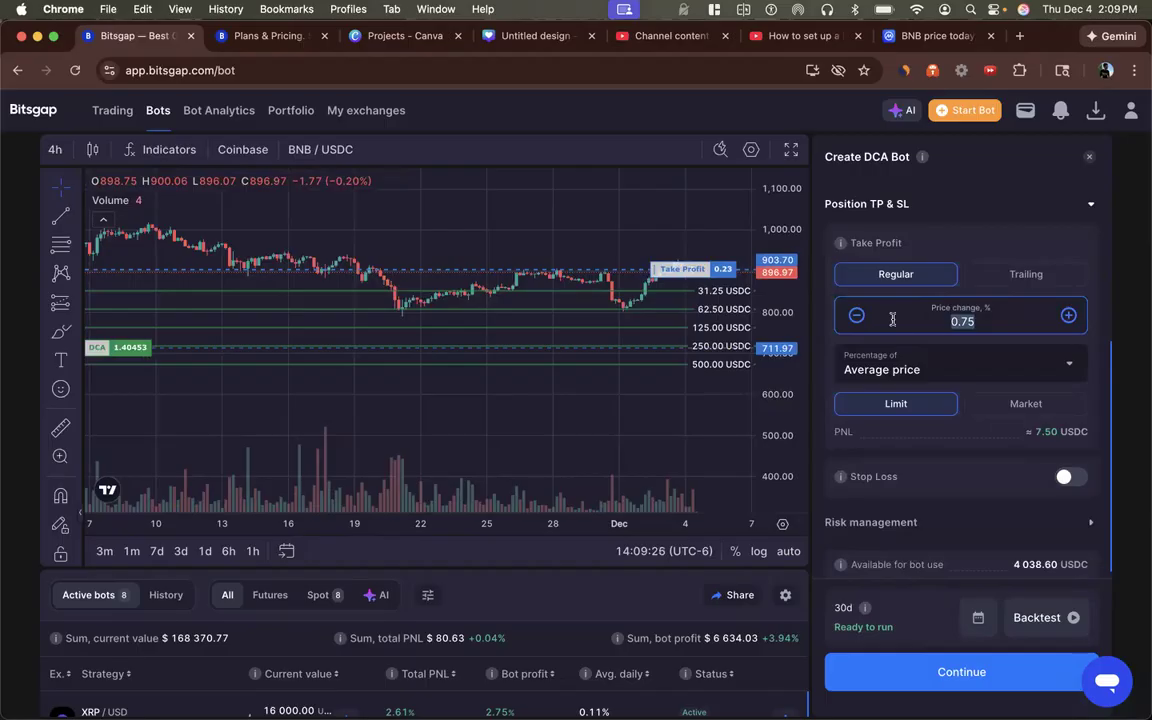
pyautogui.write('3')
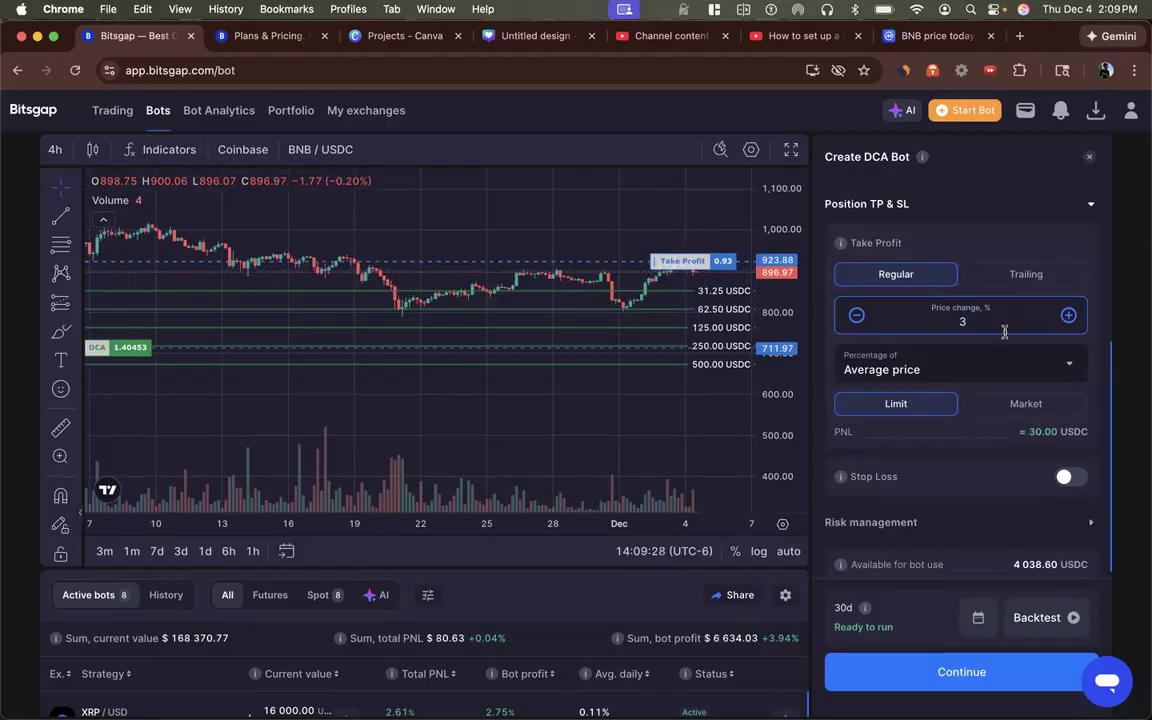
pyautogui.press('BackSpace')
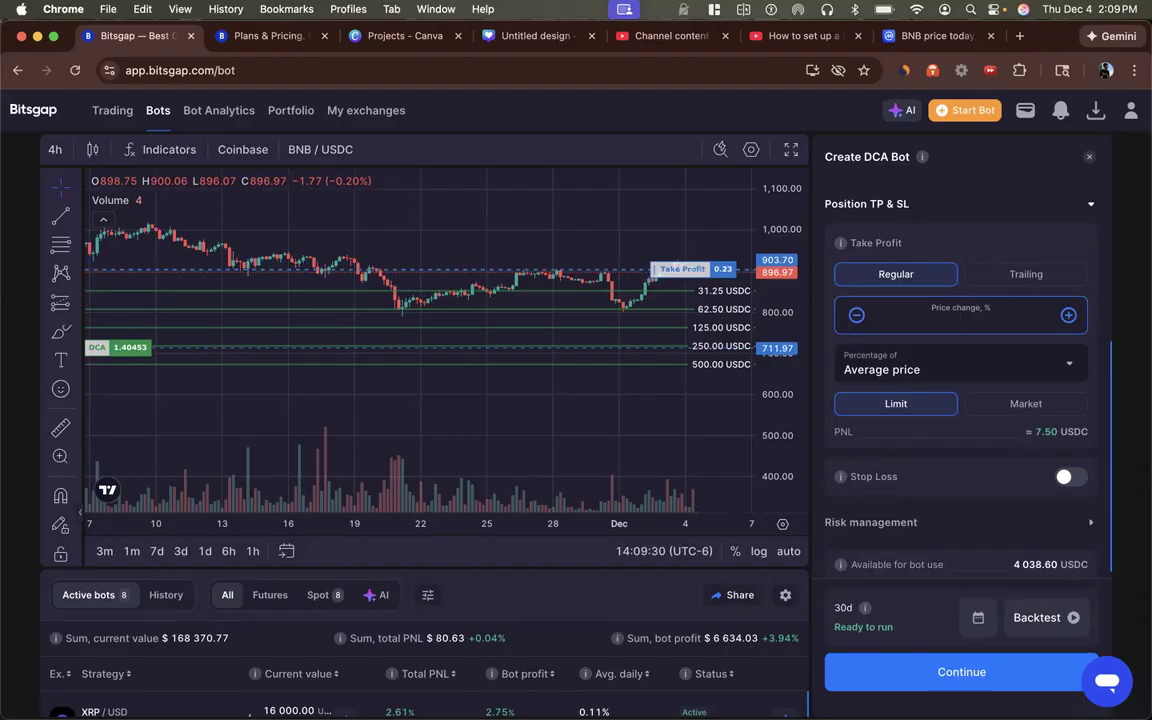
pyautogui.write('5')
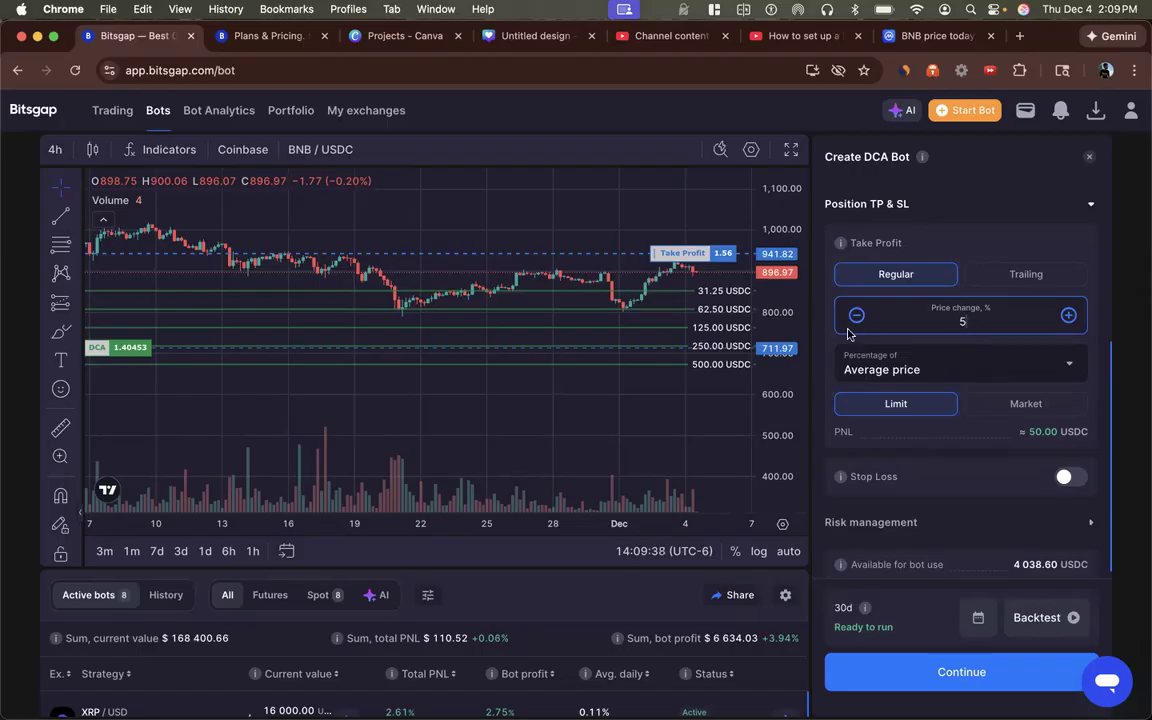
# - Turn off Pump / Dump Protection in the bot's risk management settings
pyautogui.scroll(-1, 960, 480)
pyautogui.click(870, 507)
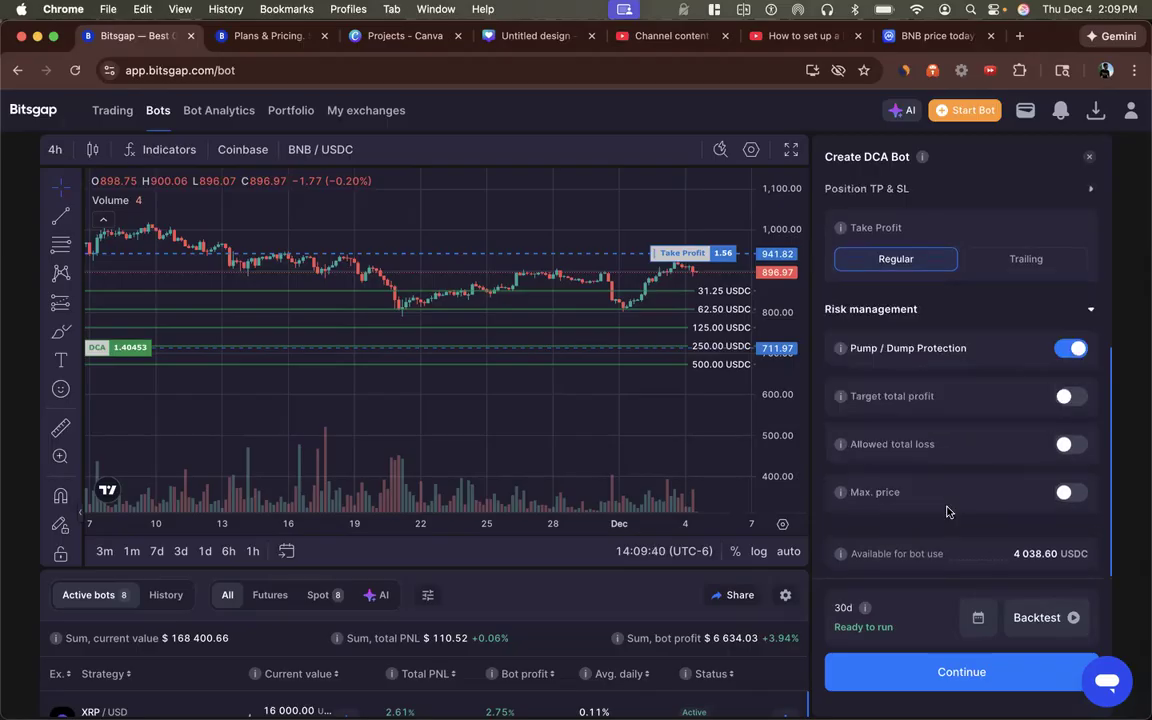
pyautogui.click(1068, 262)
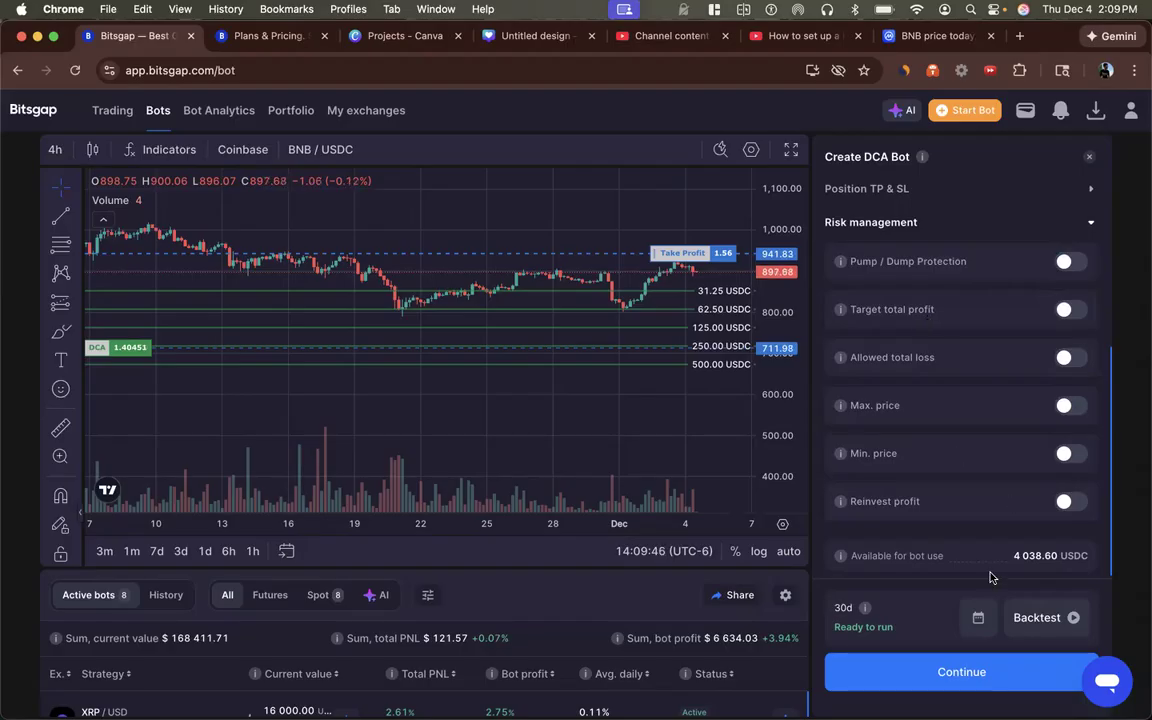
# - Check the backtest date range and examine the BNB/USDC price history back to late October on the chart
pyautogui.click(978, 620)
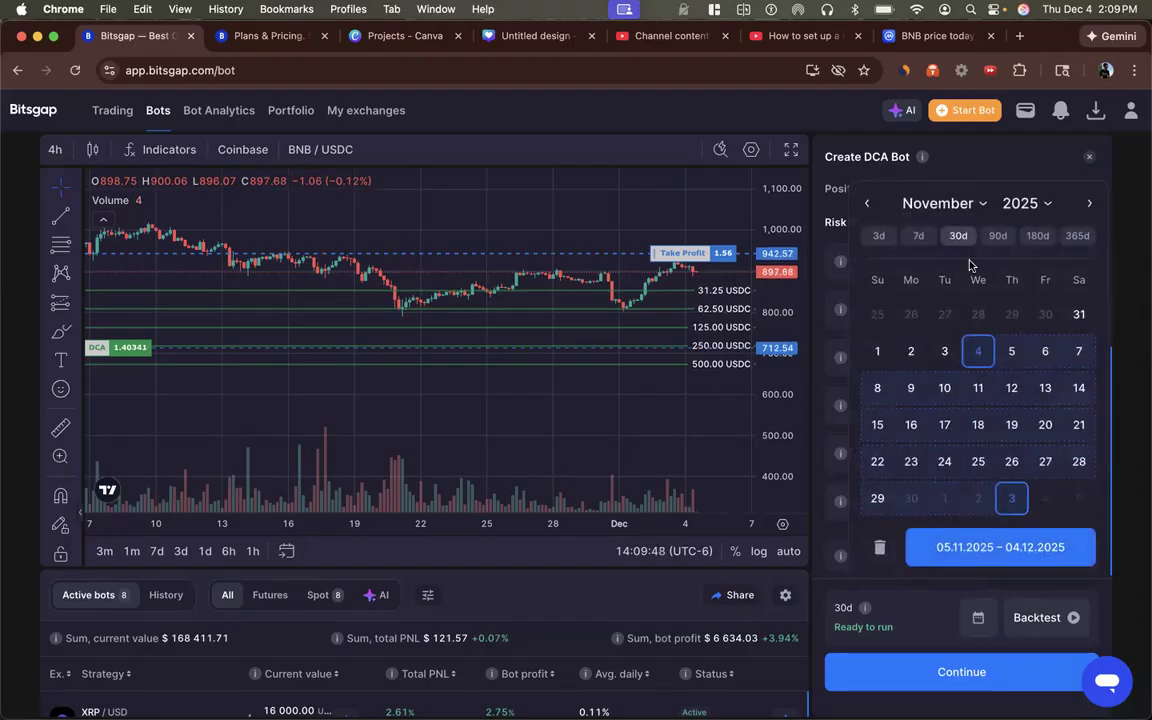
pyautogui.click(518, 448)
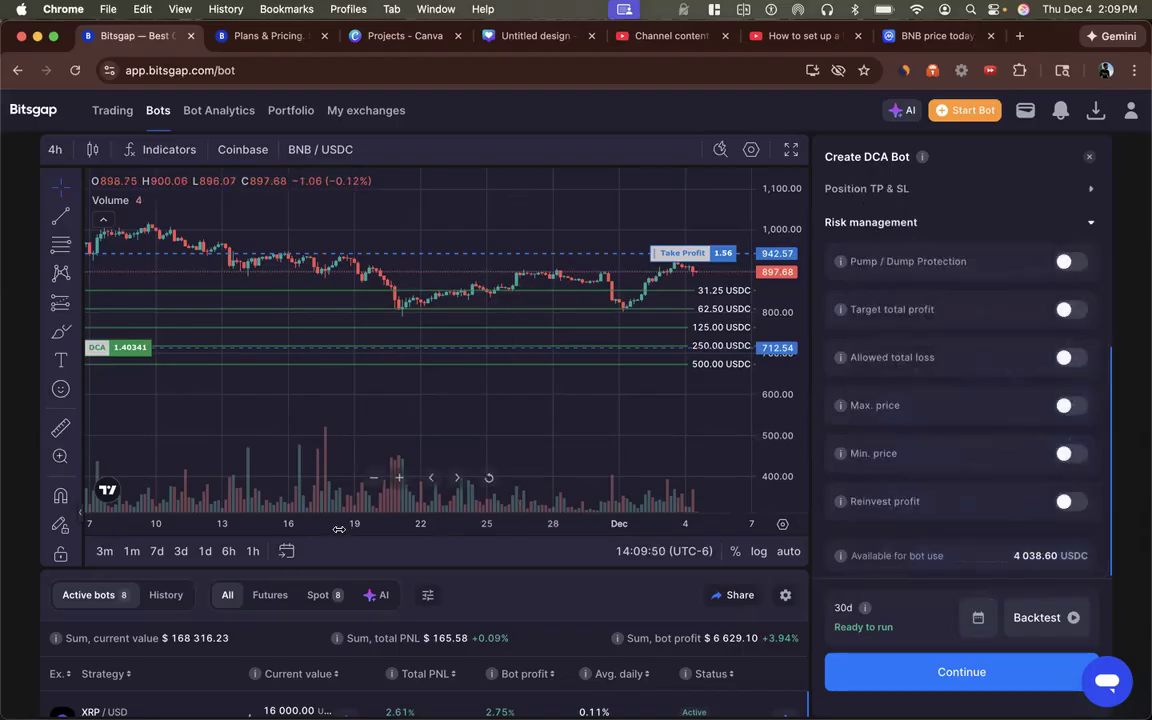
pyautogui.scroll(-3, 600, 455)
pyautogui.moveTo(728, 355); pyautogui.dragTo(740, 420)
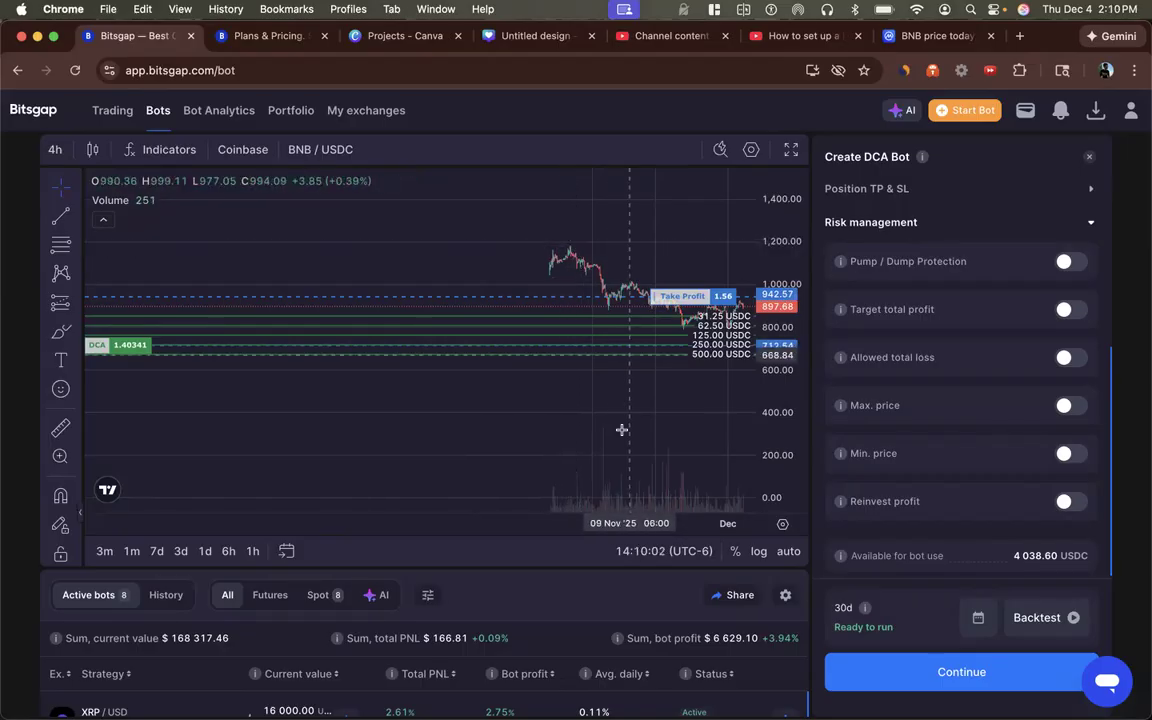
pyautogui.moveTo(604, 523); pyautogui.dragTo(430, 528)
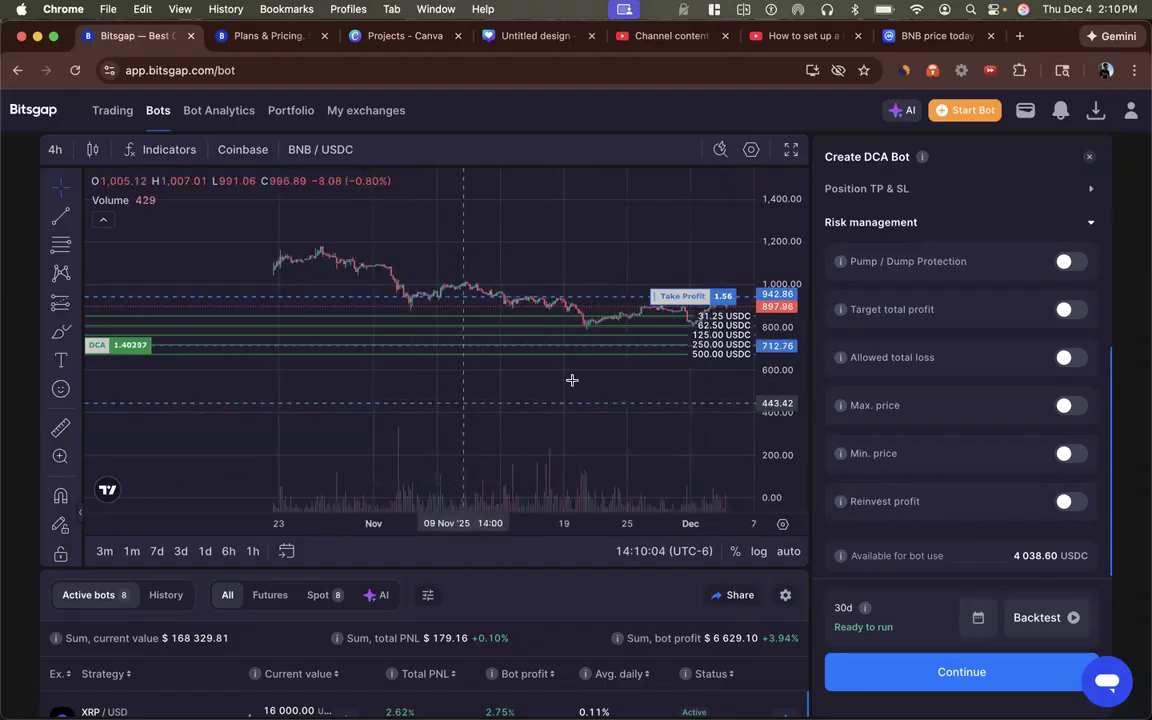
pyautogui.moveTo(634, 401); pyautogui.dragTo(652, 446)
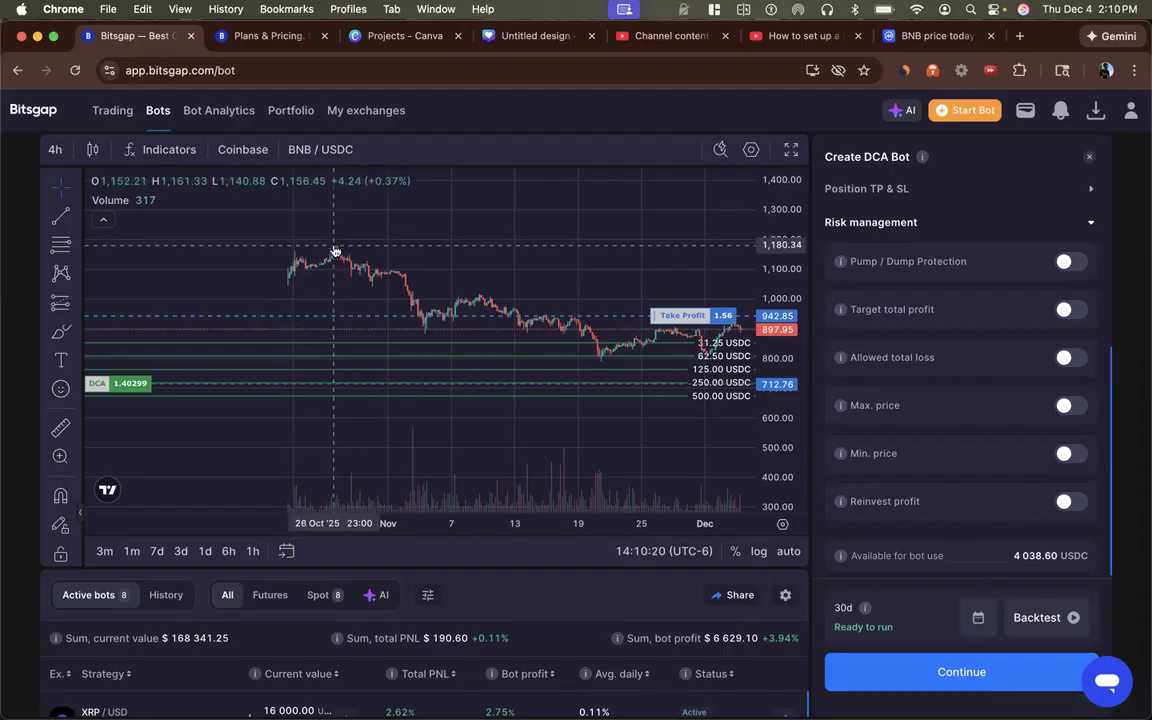
# - Switch to the CoinMarketCap page for BNB and examine its earlier price history and the one-year chart for recent highs
pyautogui.click(914, 37)
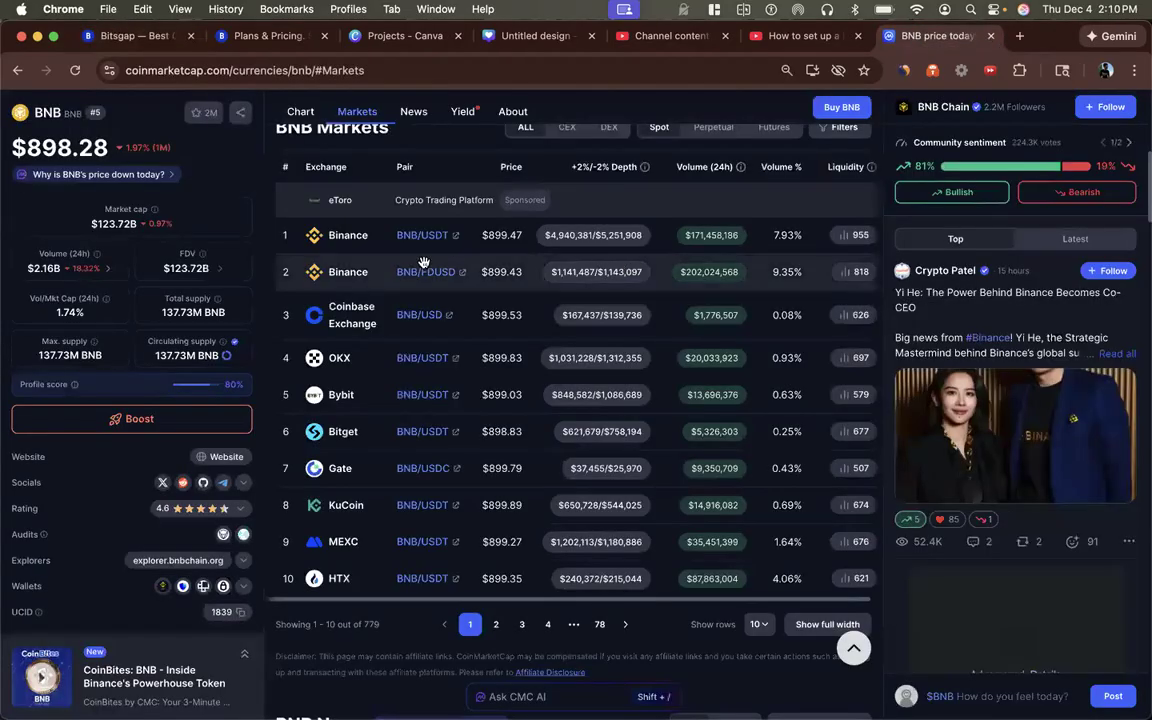
pyautogui.scroll(-5, 375, 459)
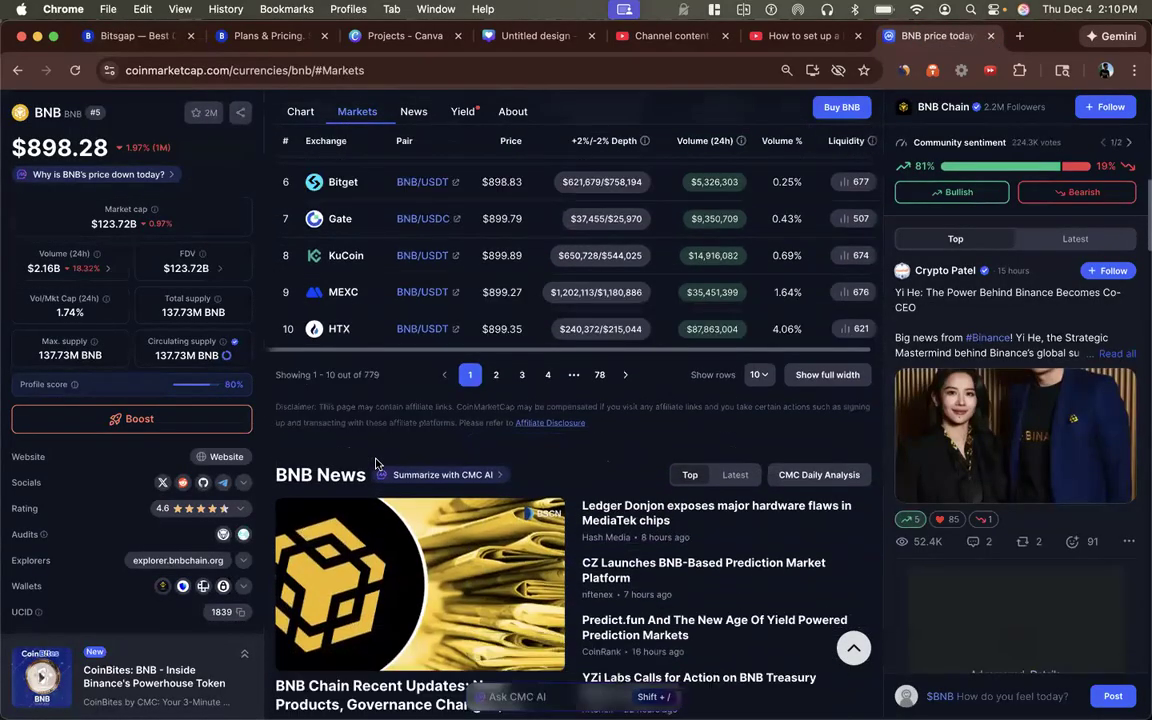
pyautogui.scroll(10, 375, 465)
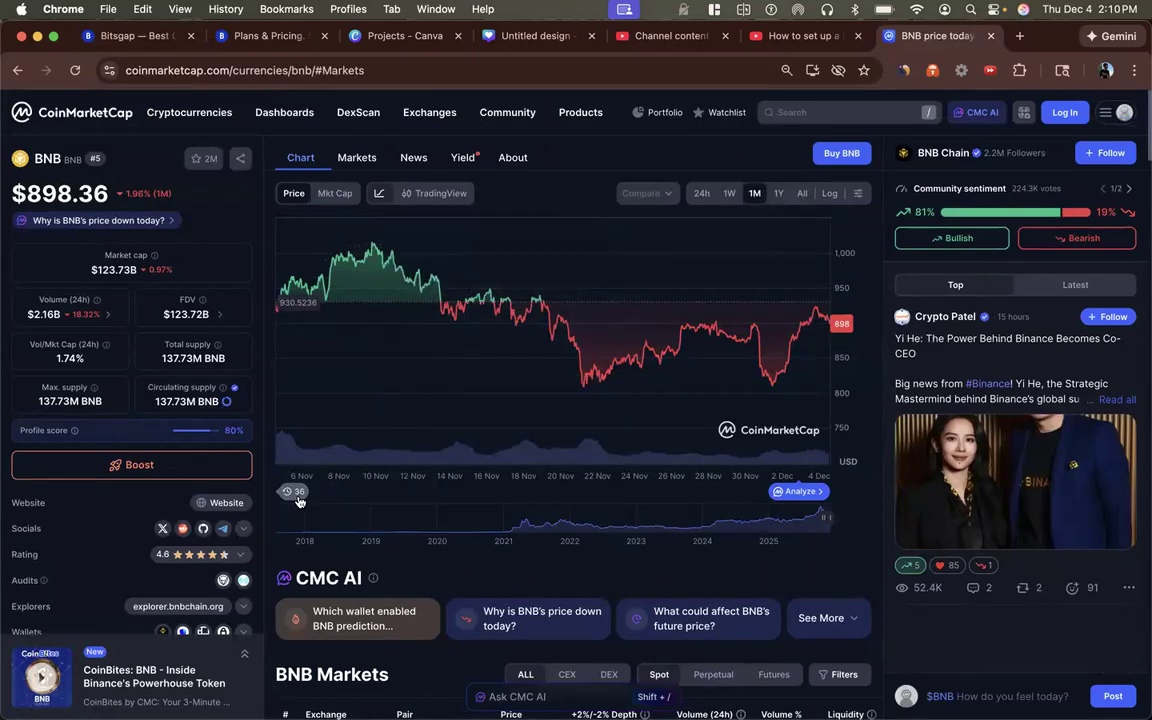
pyautogui.click(295, 494)
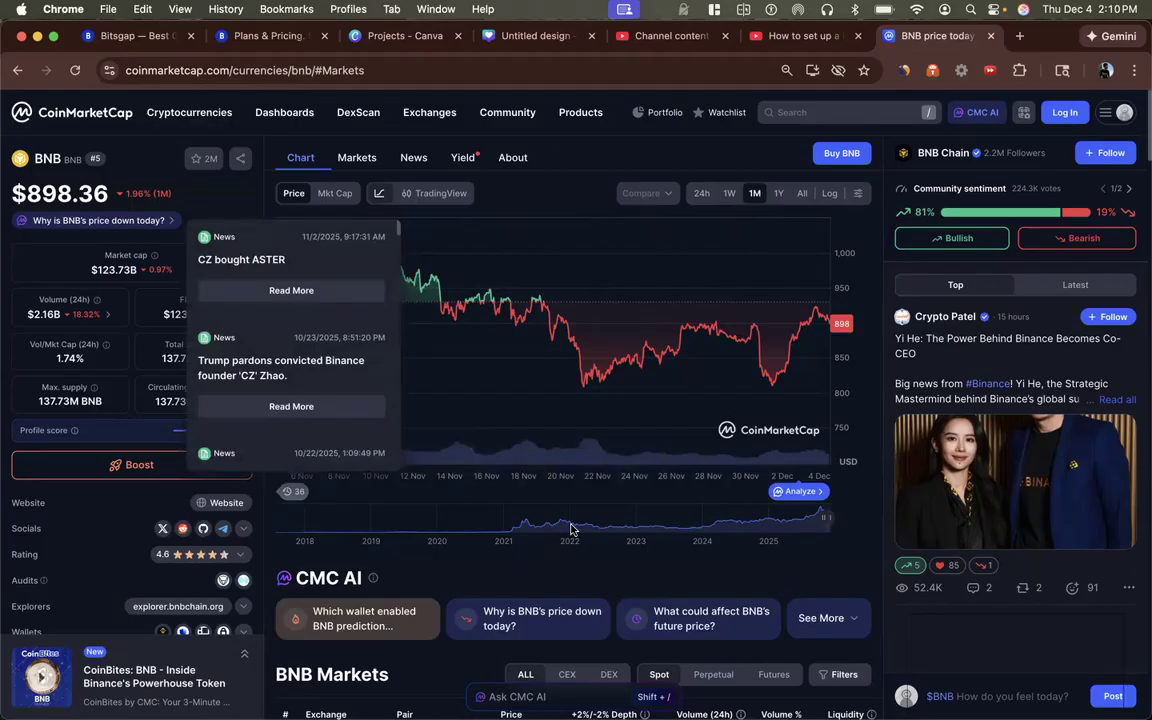
pyautogui.click(334, 524)
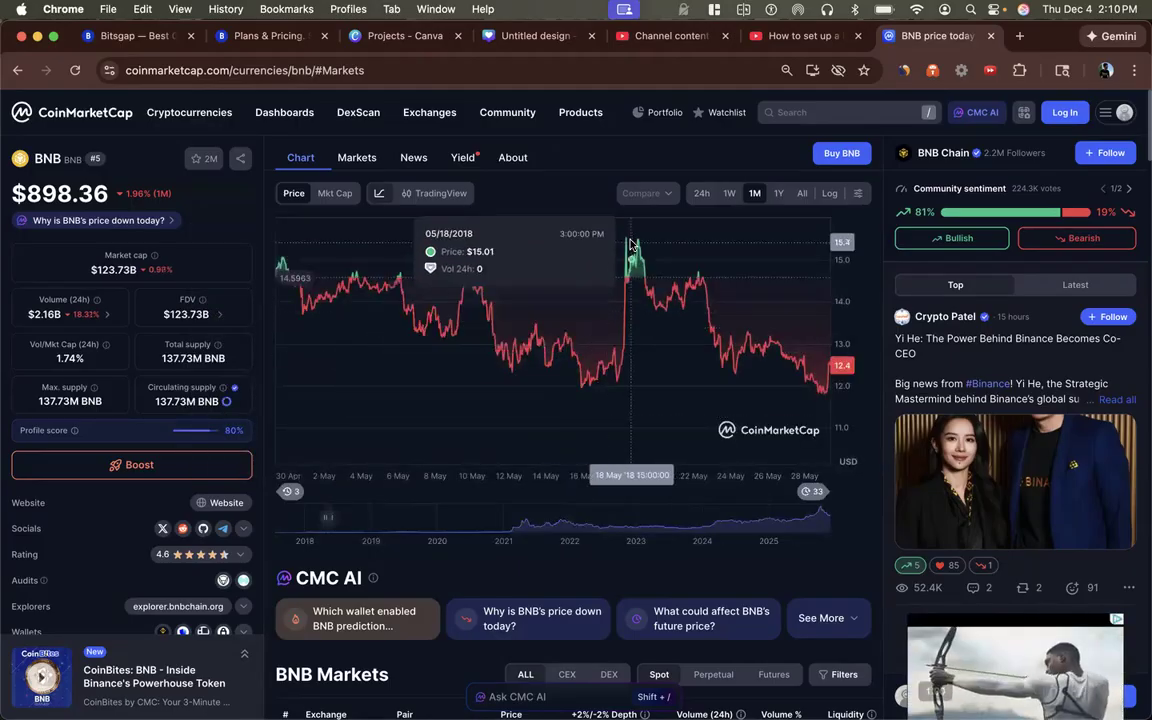
pyautogui.click(701, 511)
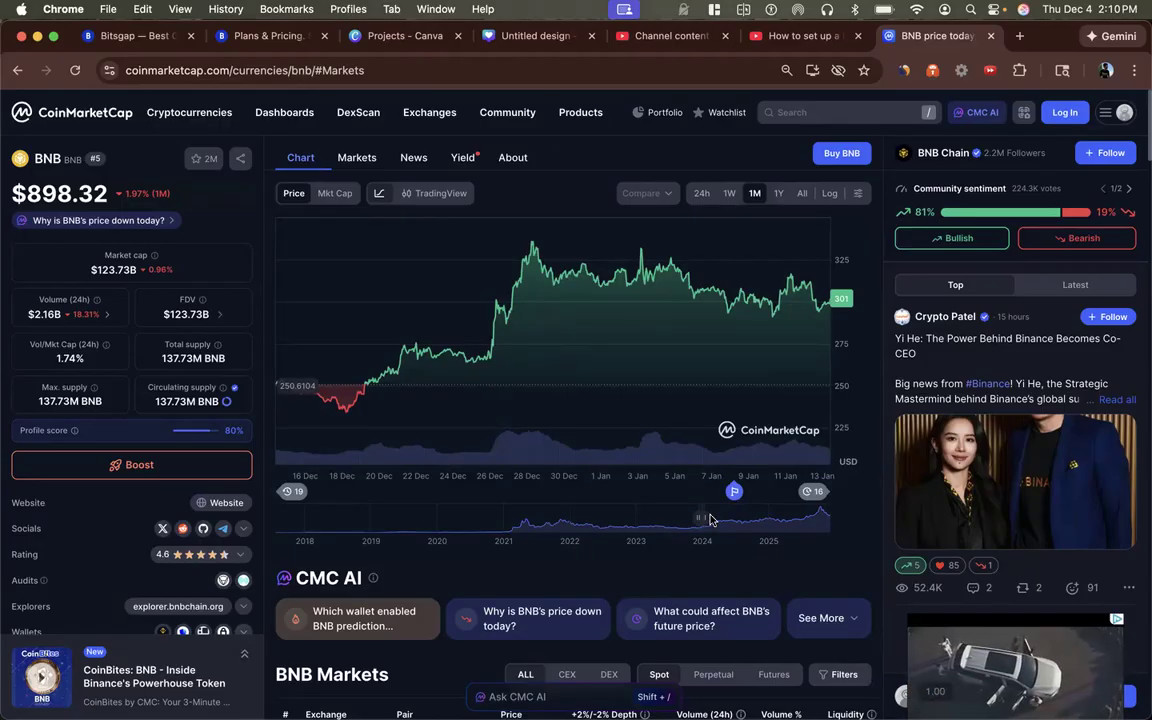
pyautogui.click(778, 193)
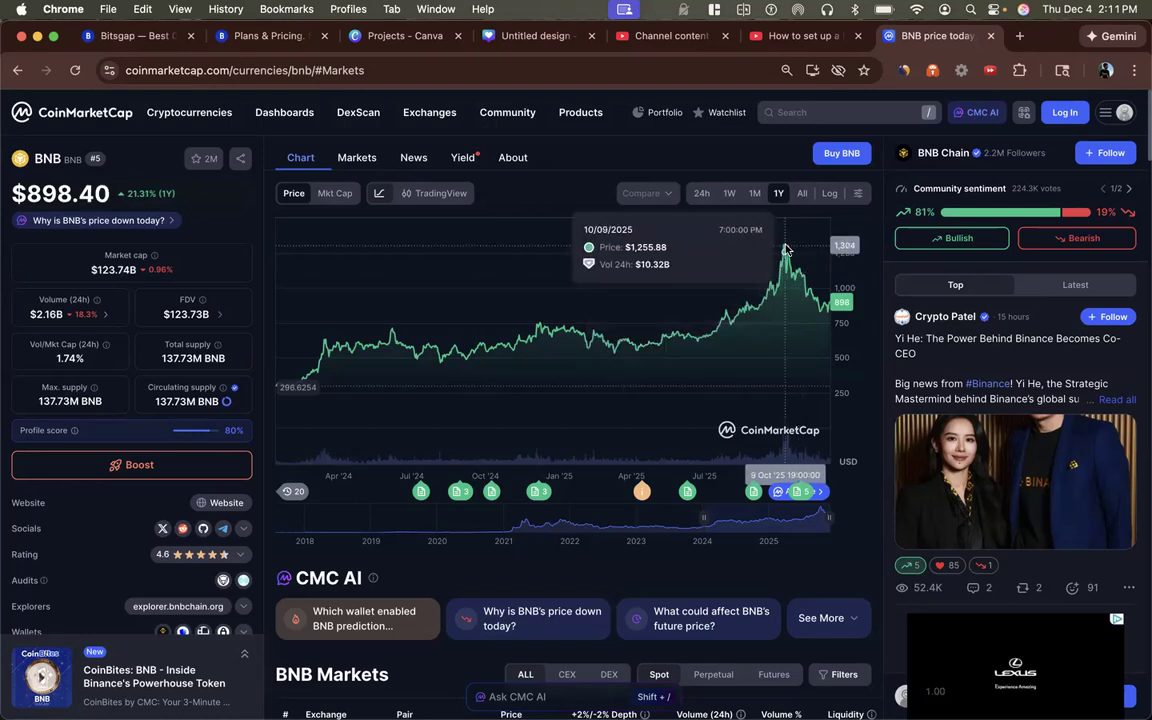
# - Return to Bitsgap, measure the drop from the late-October peak to about 902.74 with a Price Range, and remove the measurement
pyautogui.click(152, 36)
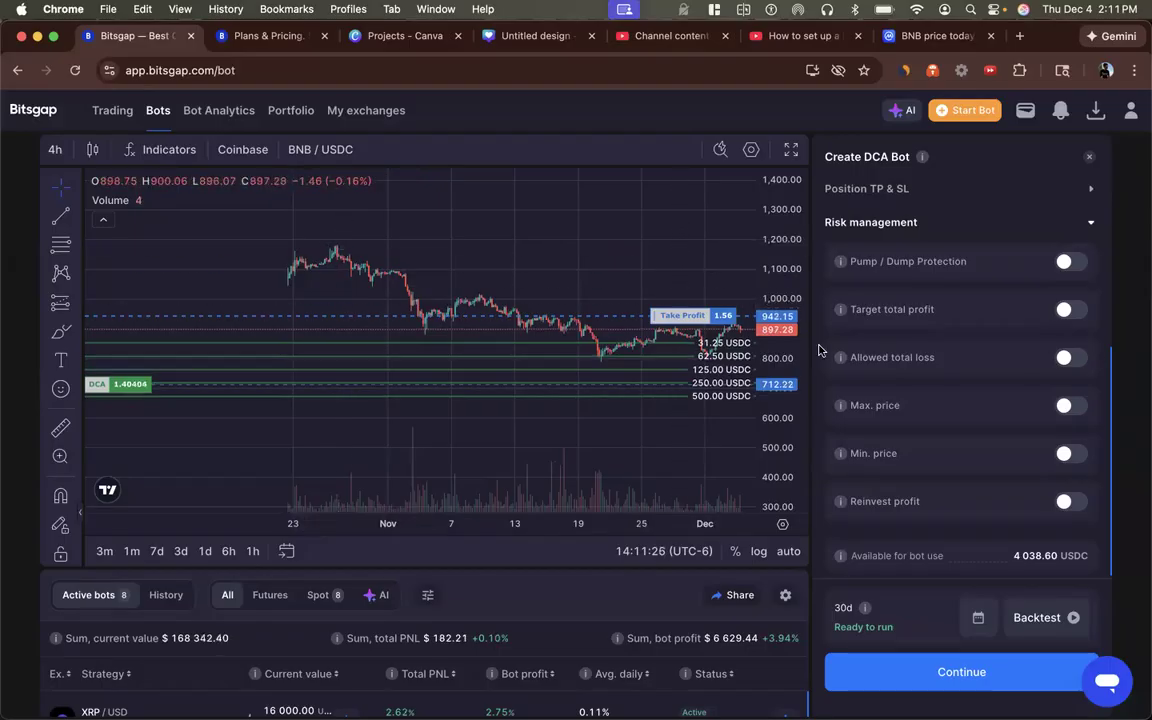
pyautogui.click(74, 306)
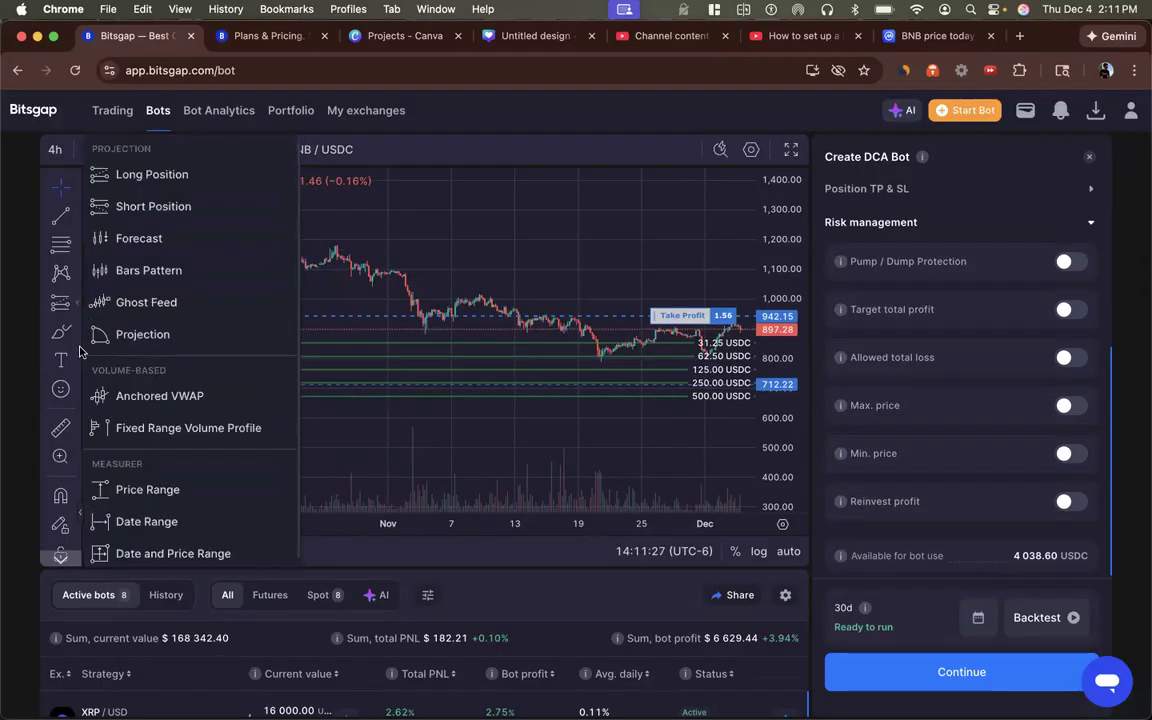
pyautogui.click(140, 489)
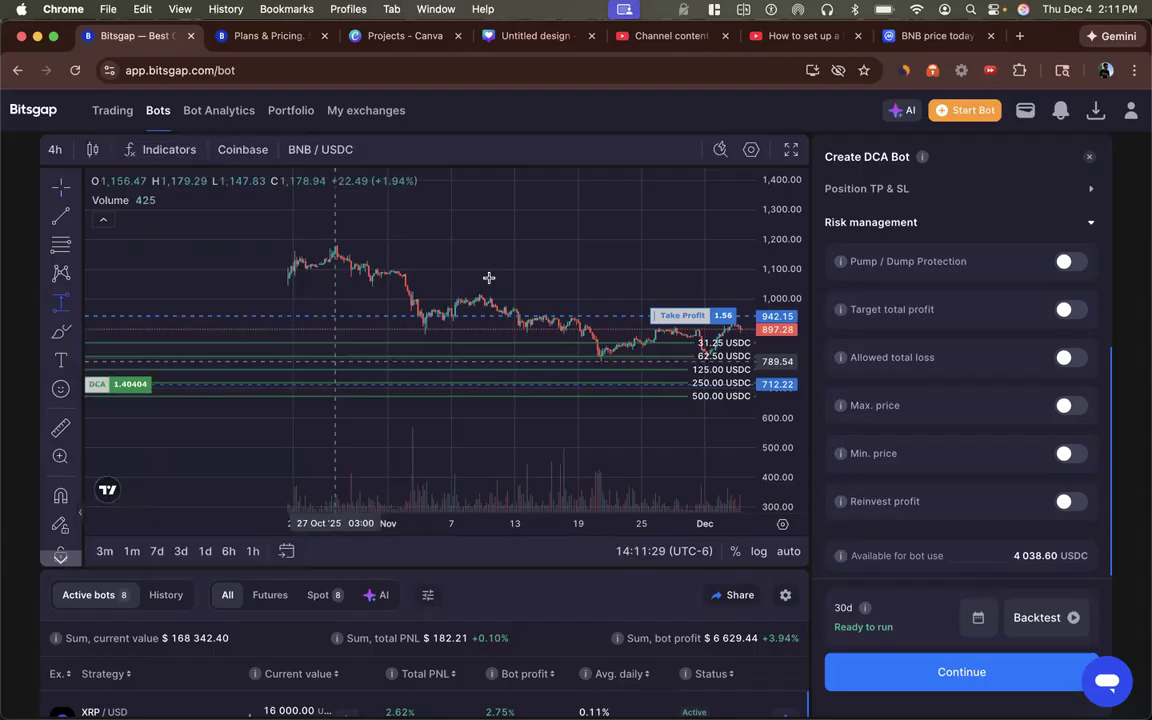
pyautogui.click(422, 244)
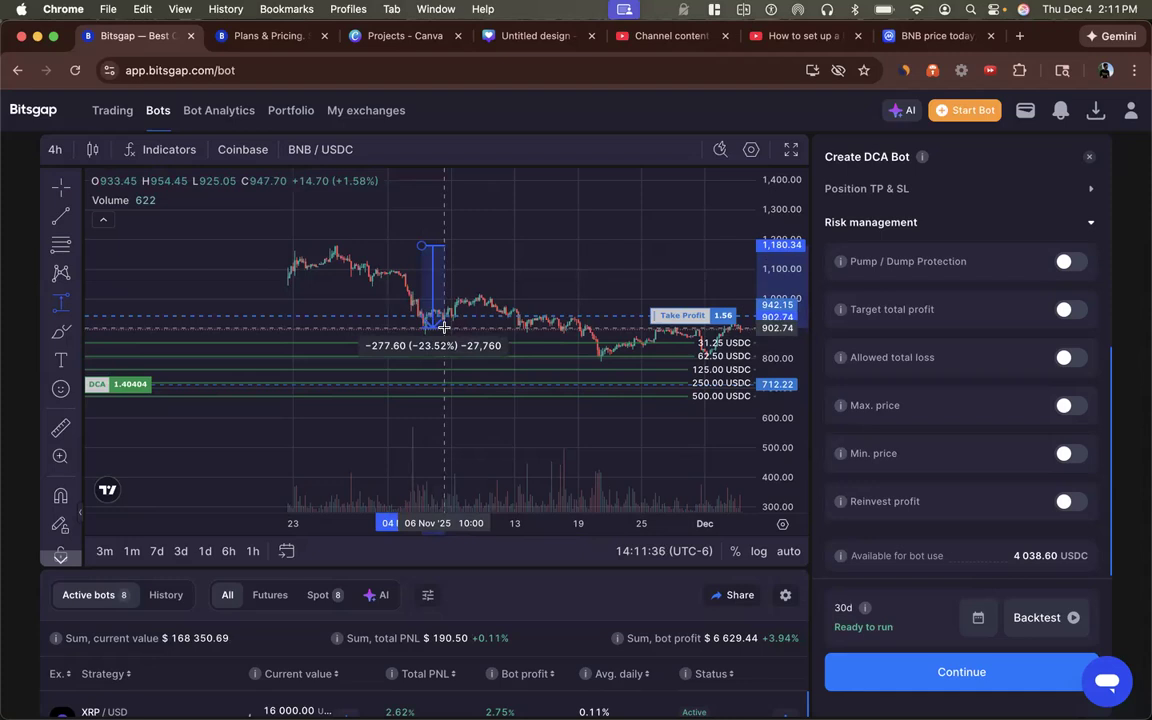
pyautogui.click(443, 326)
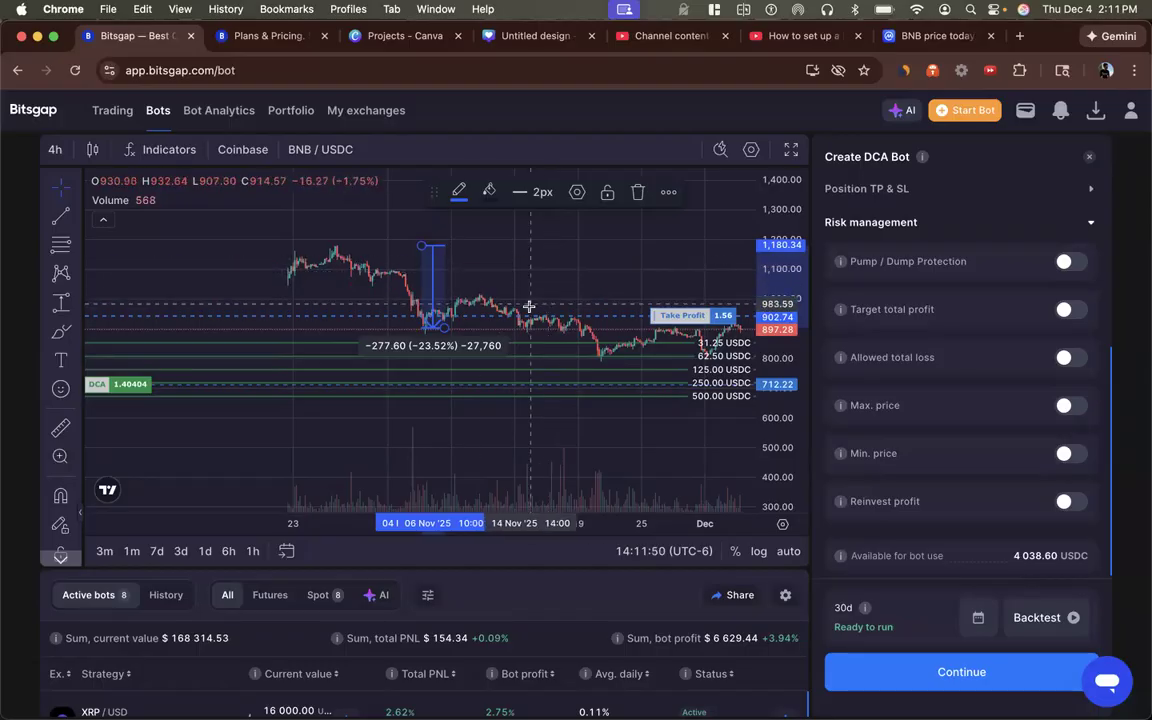
pyautogui.click(435, 285)
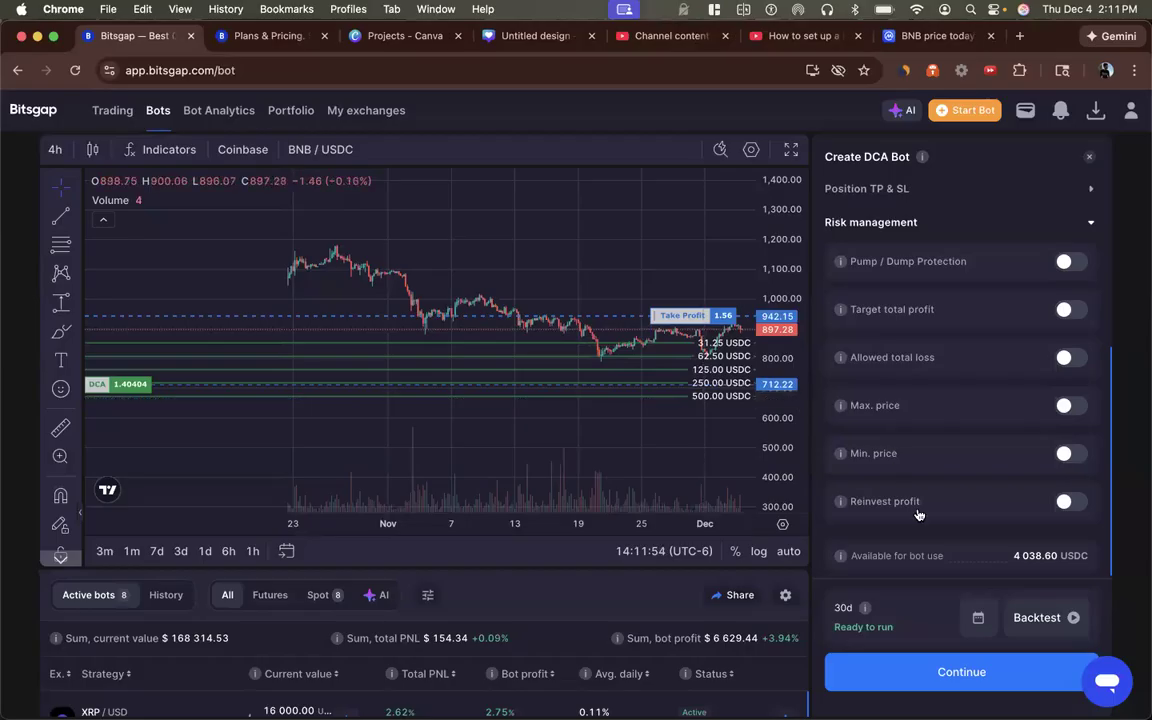
# - Set the backtest period to 27.10.2025 – 04.12.2025
pyautogui.scroll(10, 975, 341)
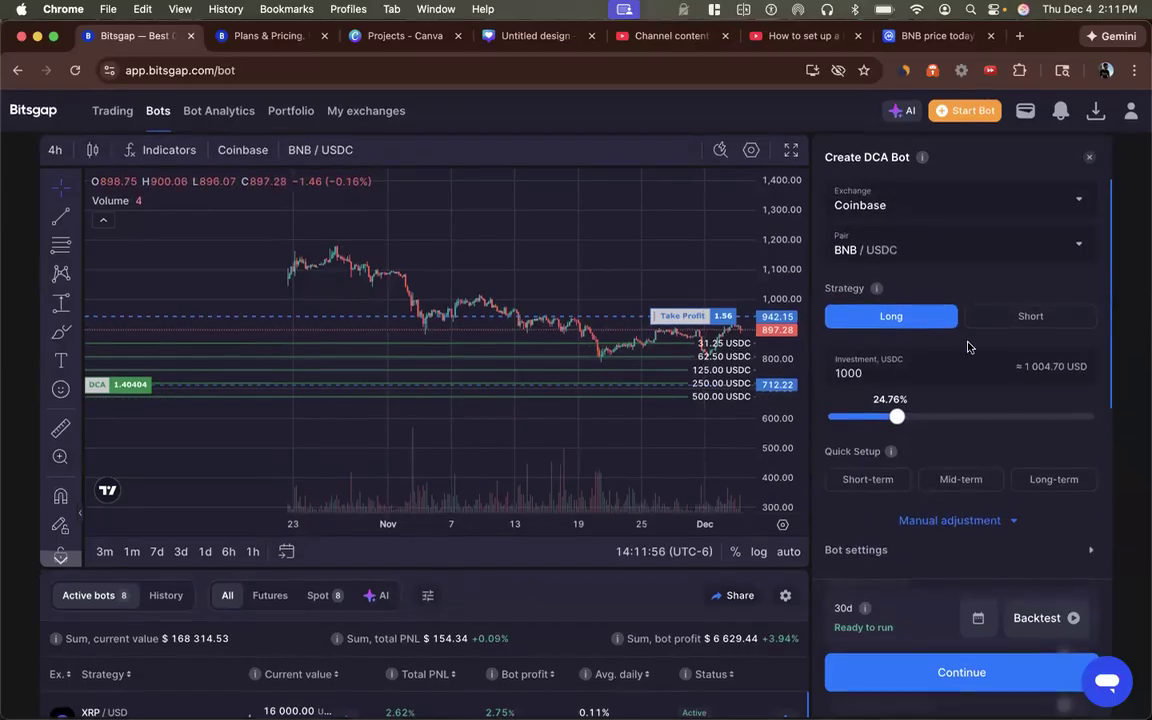
pyautogui.click(977, 619)
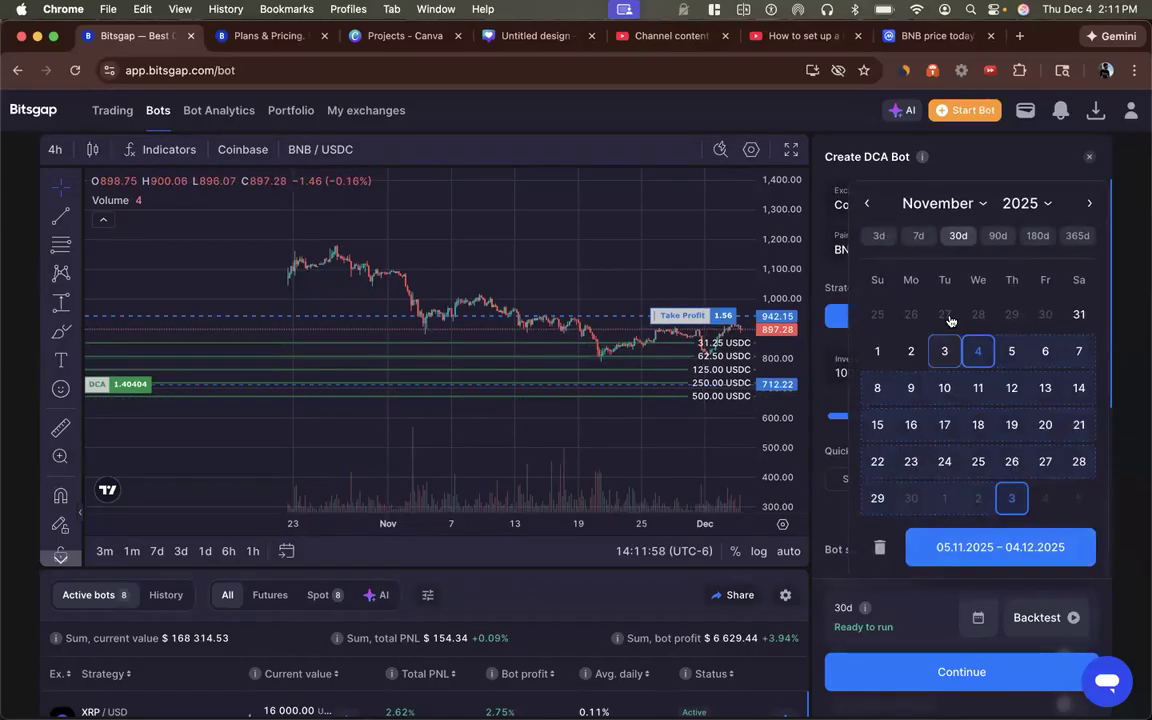
pyautogui.click(983, 209)
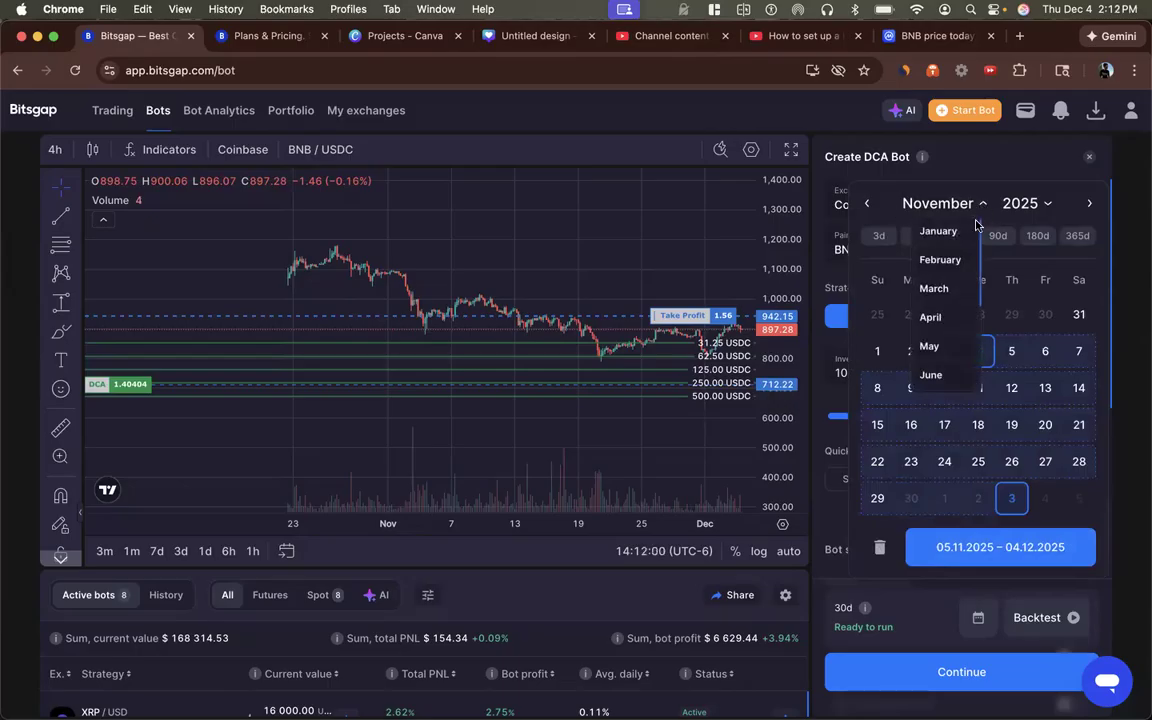
pyautogui.scroll(-3, 943, 365)
pyautogui.click(945, 360)
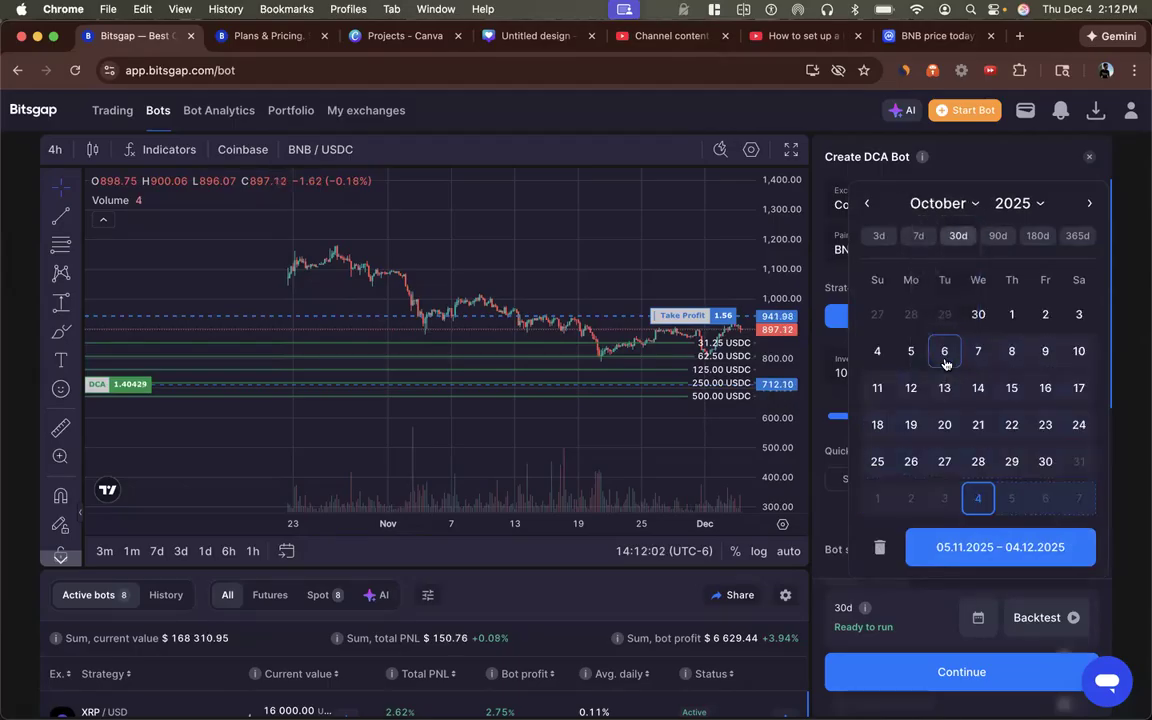
pyautogui.click(905, 461)
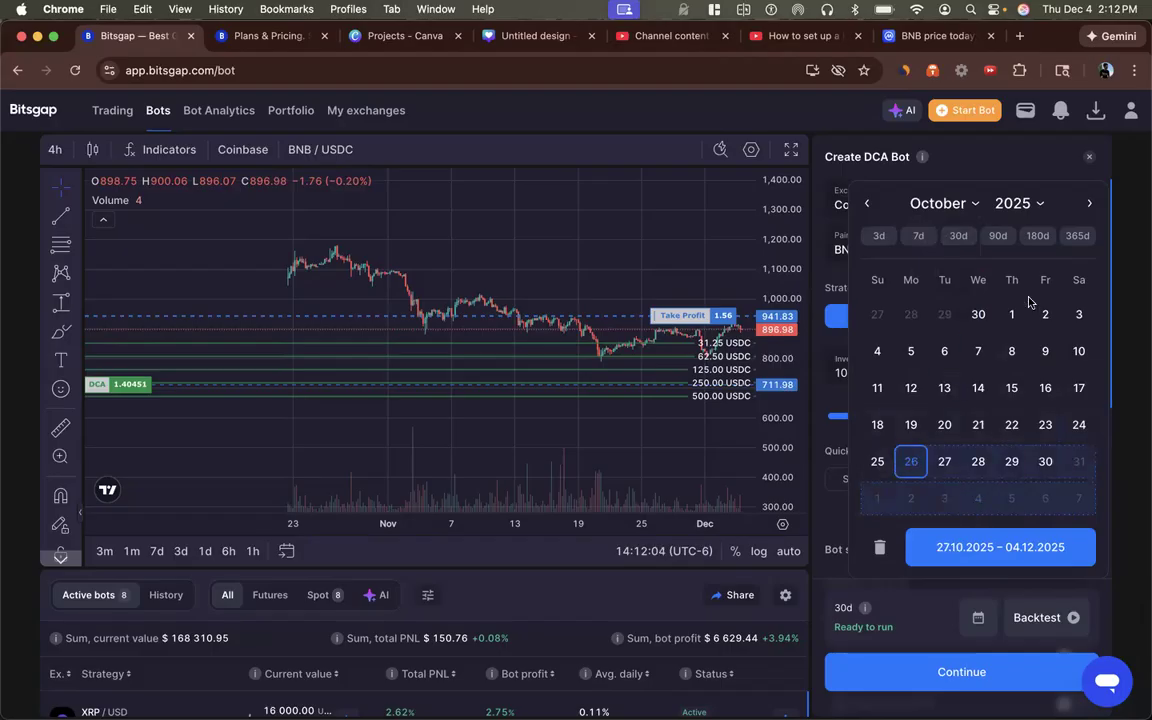
pyautogui.click(933, 556)
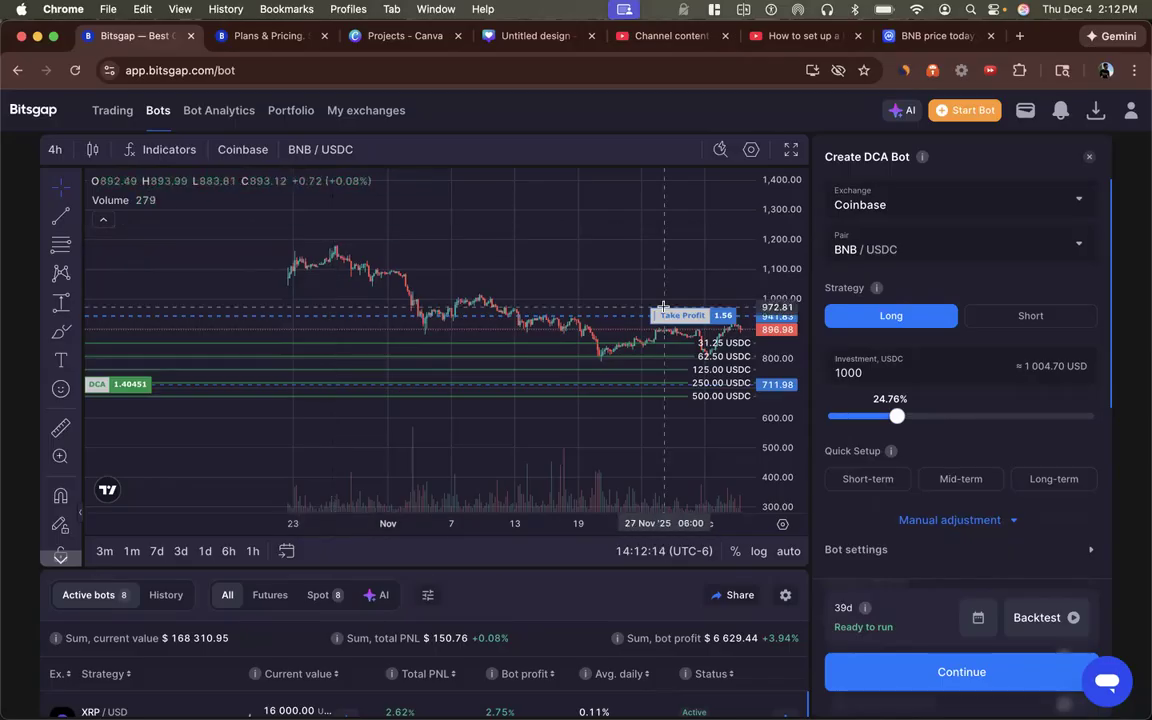
# - Change the backtest period to 28.10.2025 – 04.12.2025 and run the backtest
pyautogui.click(978, 617)
pyautogui.click(944, 461)
pyautogui.click(1001, 553)
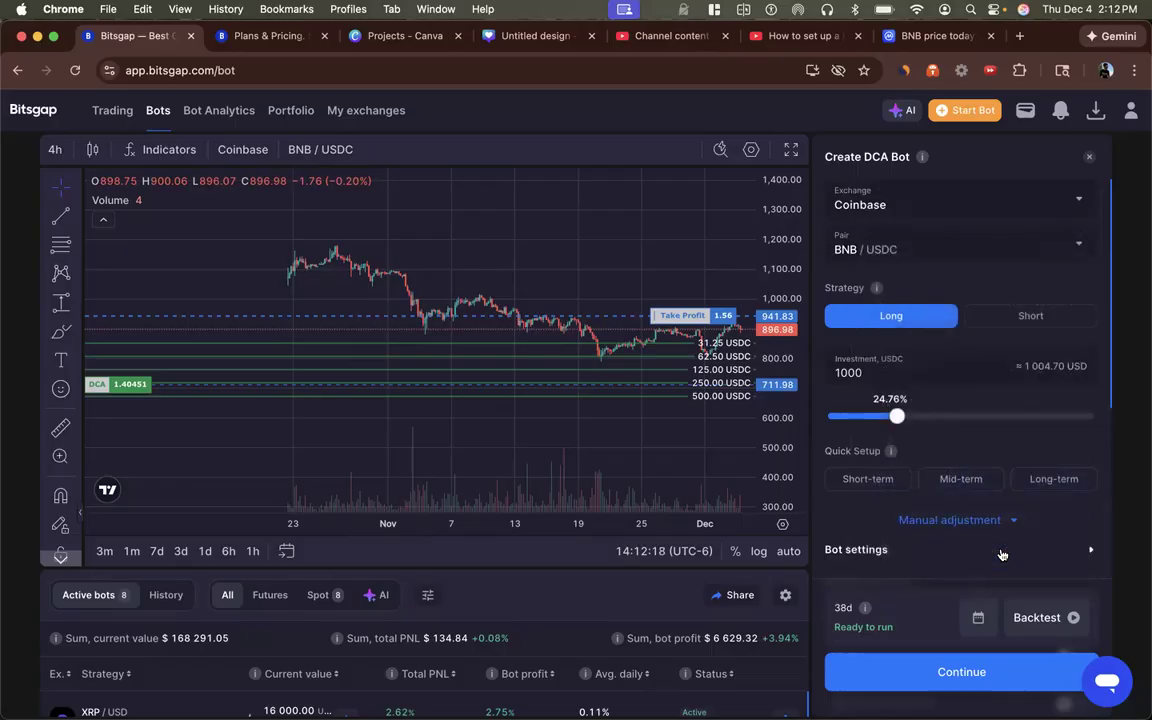
pyautogui.scroll(-3, 990, 527)
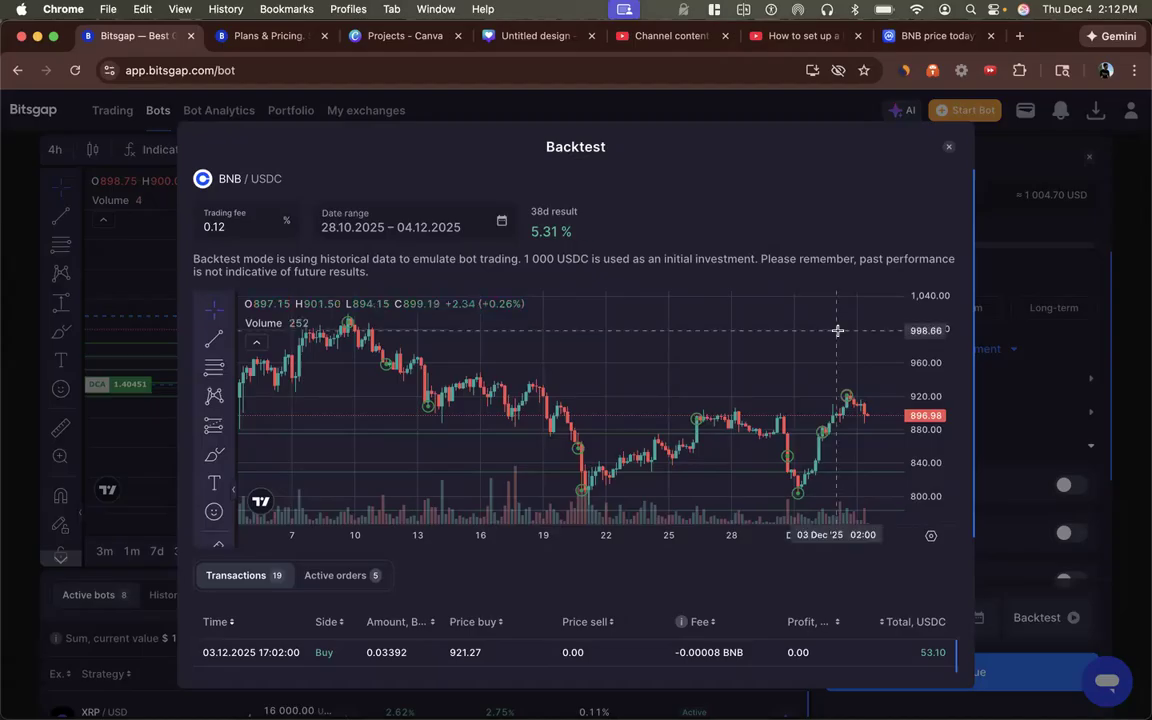
# - Examine the backtest chart's order markers from late October to early December and the list of simulated transactions
pyautogui.moveTo(928, 333); pyautogui.dragTo(924, 405)
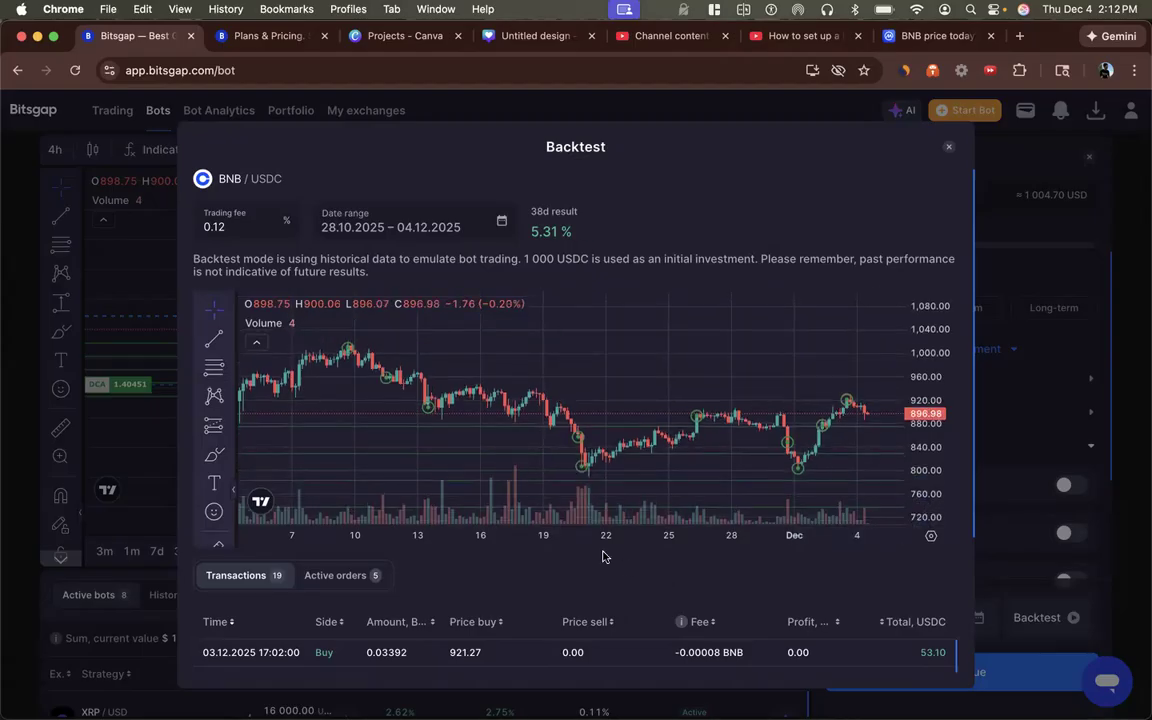
pyautogui.moveTo(597, 539); pyautogui.dragTo(737, 536)
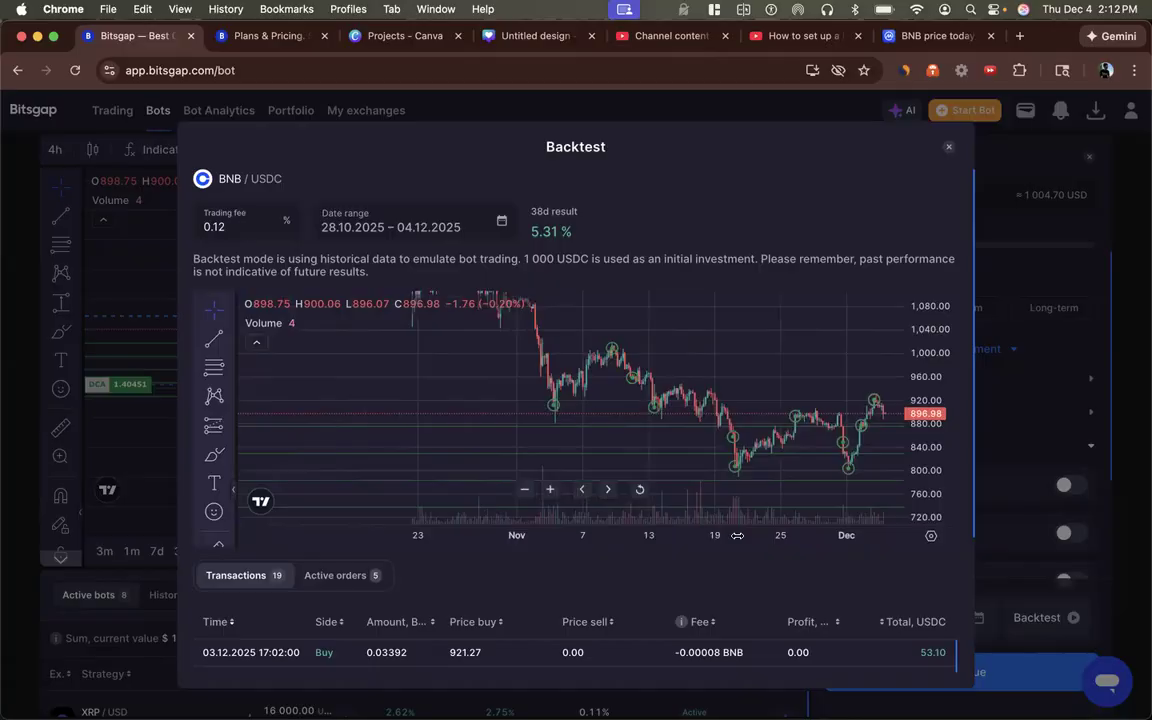
pyautogui.moveTo(737, 536)
pyautogui.mouseDown()
pyautogui.moveTo(650, 548)
pyautogui.moveTo(746, 532)
pyautogui.mouseUp()
pyautogui.moveTo(914, 337); pyautogui.dragTo(914, 365)
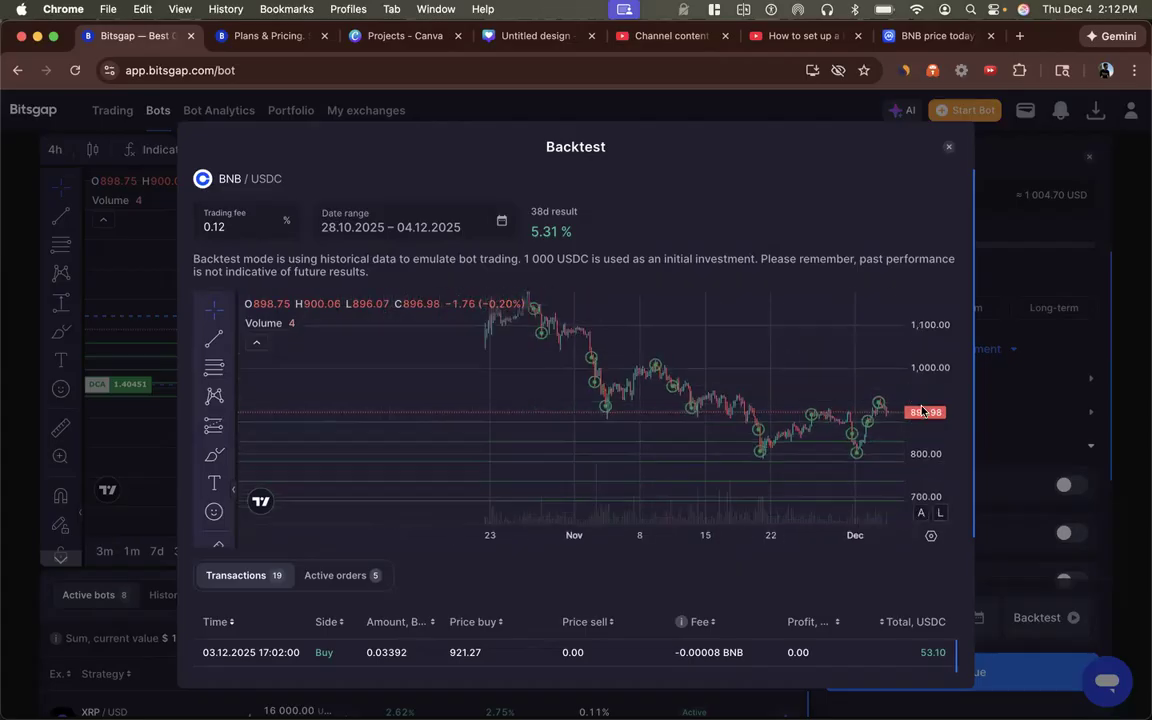
pyautogui.moveTo(671, 324); pyautogui.dragTo(571, 360)
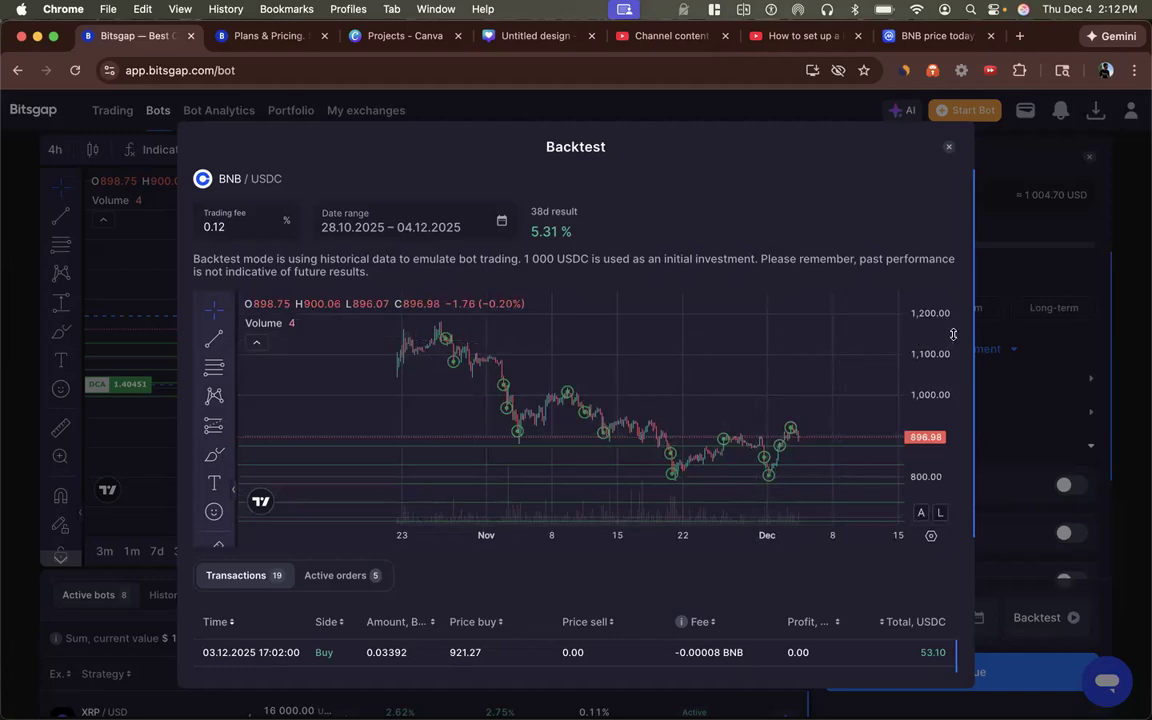
pyautogui.moveTo(914, 375); pyautogui.dragTo(914, 430)
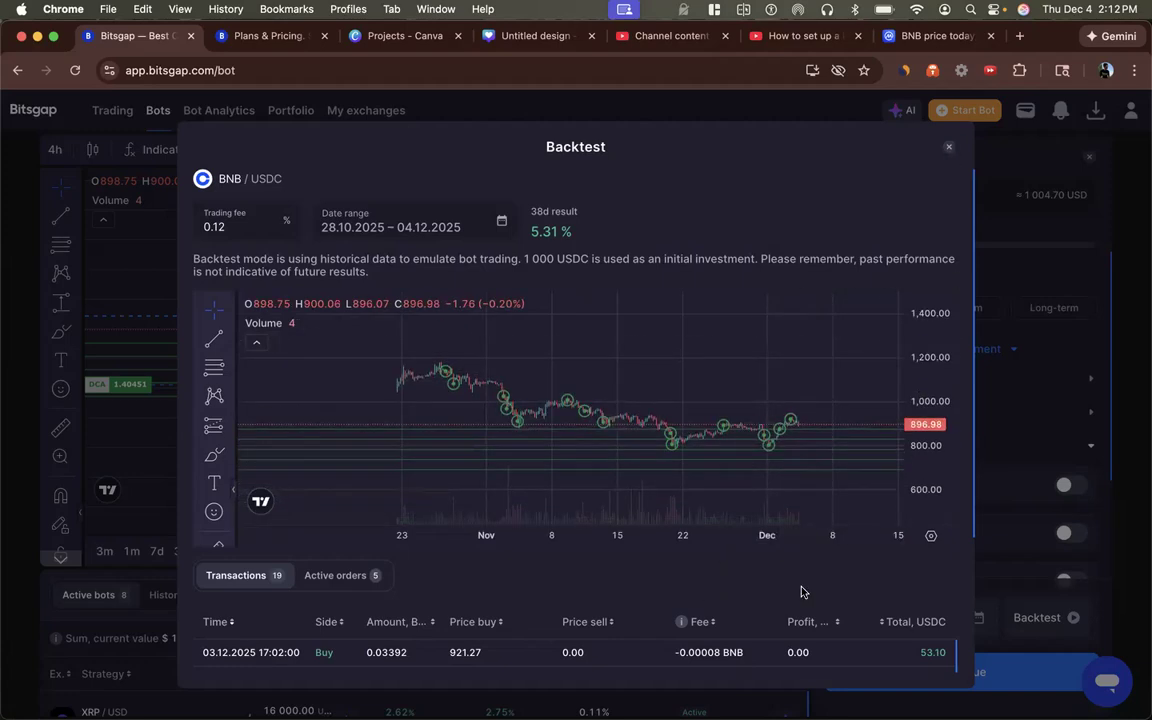
pyautogui.scroll(-3, 800, 592)
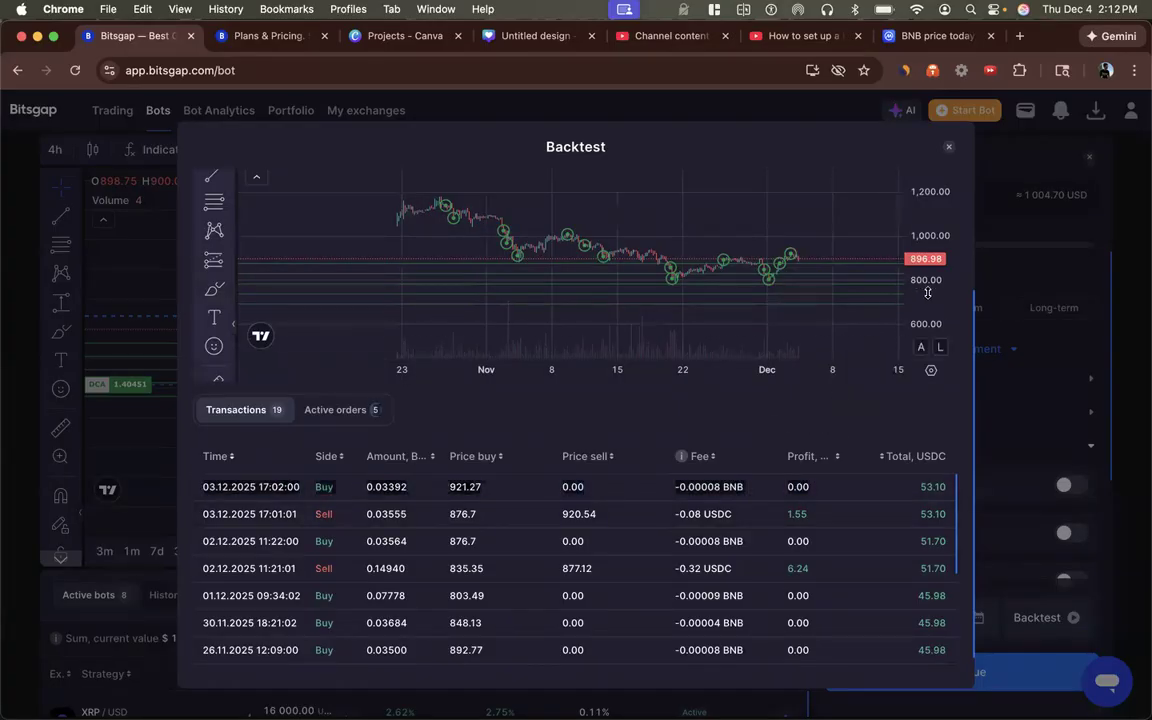
pyautogui.moveTo(928, 293); pyautogui.dragTo(926, 249)
pyautogui.moveTo(699, 210); pyautogui.dragTo(700, 226)
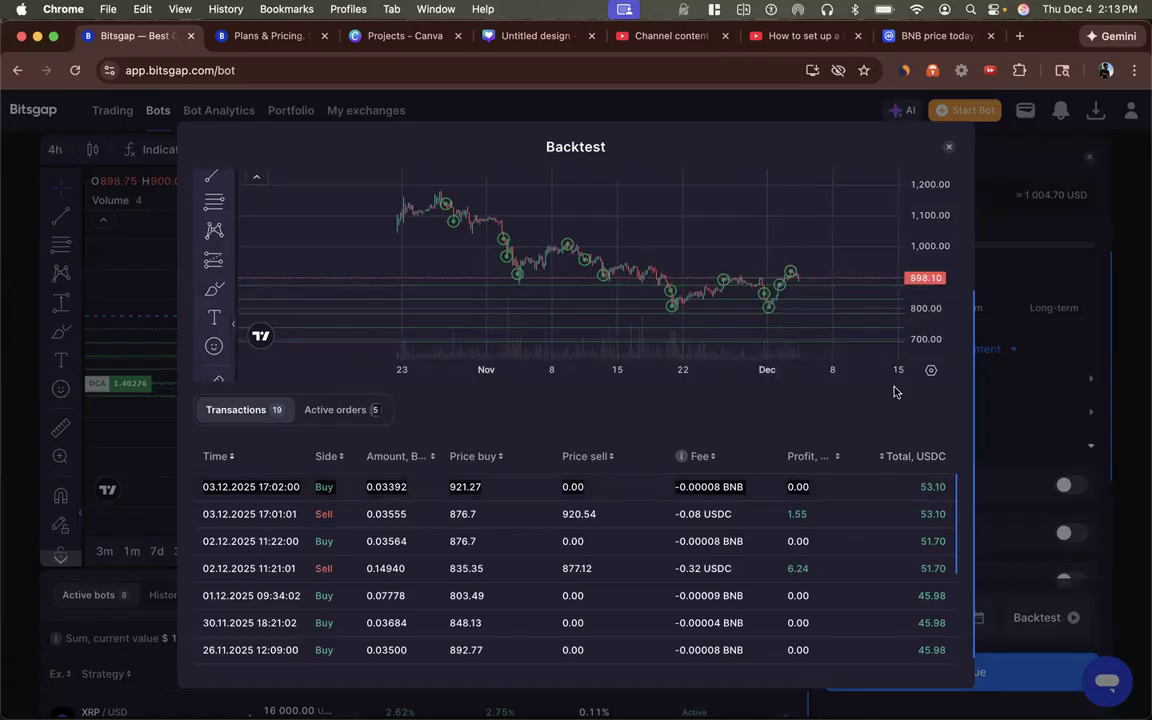
pyautogui.click(949, 150)
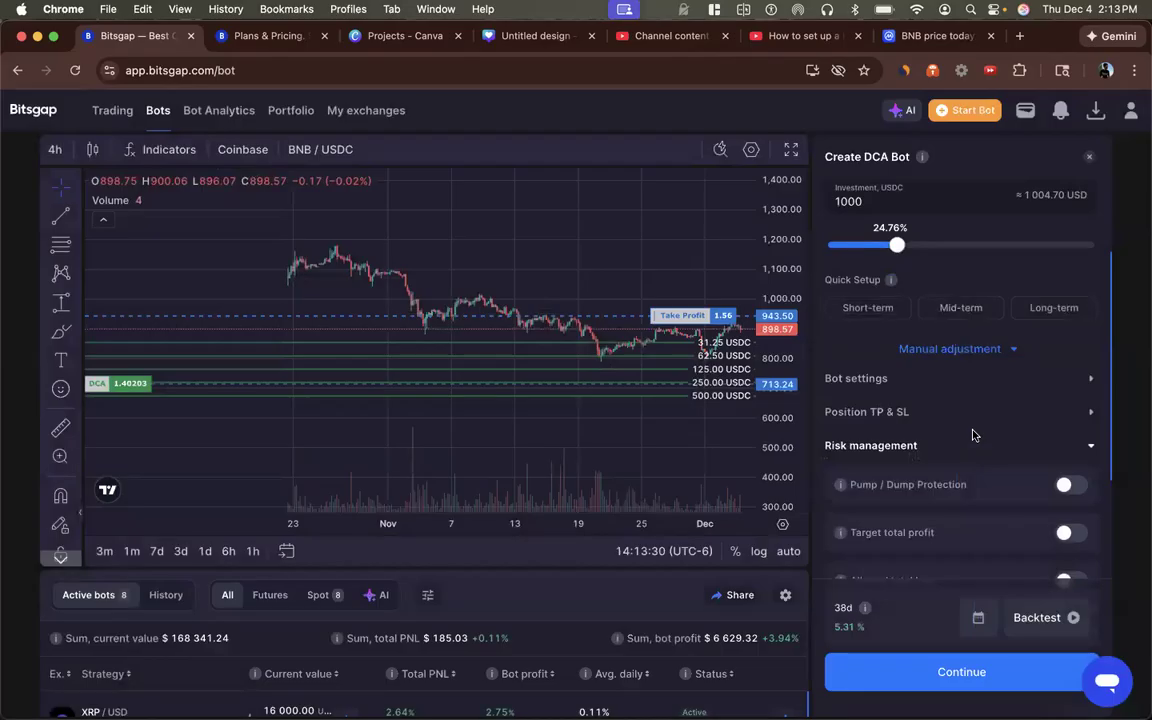
# - Set the averaging orders step to 4.9% in the bot settings and run the backtest
pyautogui.scroll(4, 979, 406)
pyautogui.scroll(-3, 979, 406)
pyautogui.scroll(-5, 979, 406)
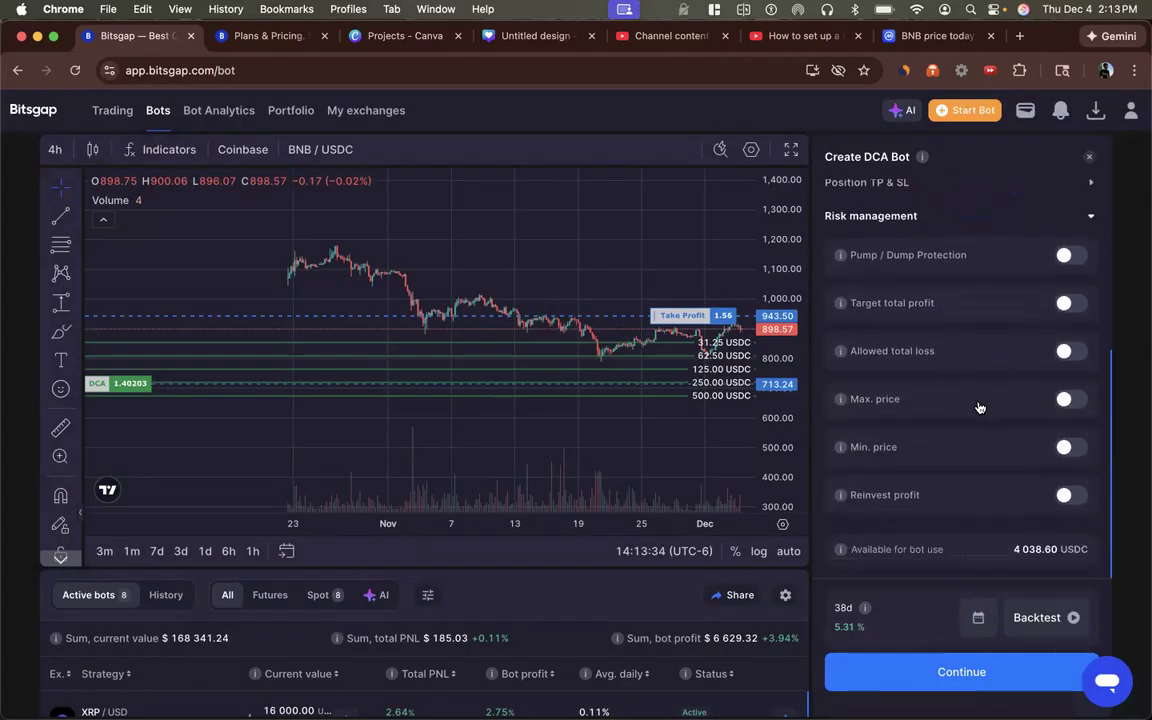
pyautogui.scroll(5, 979, 406)
pyautogui.scroll(3, 1010, 440)
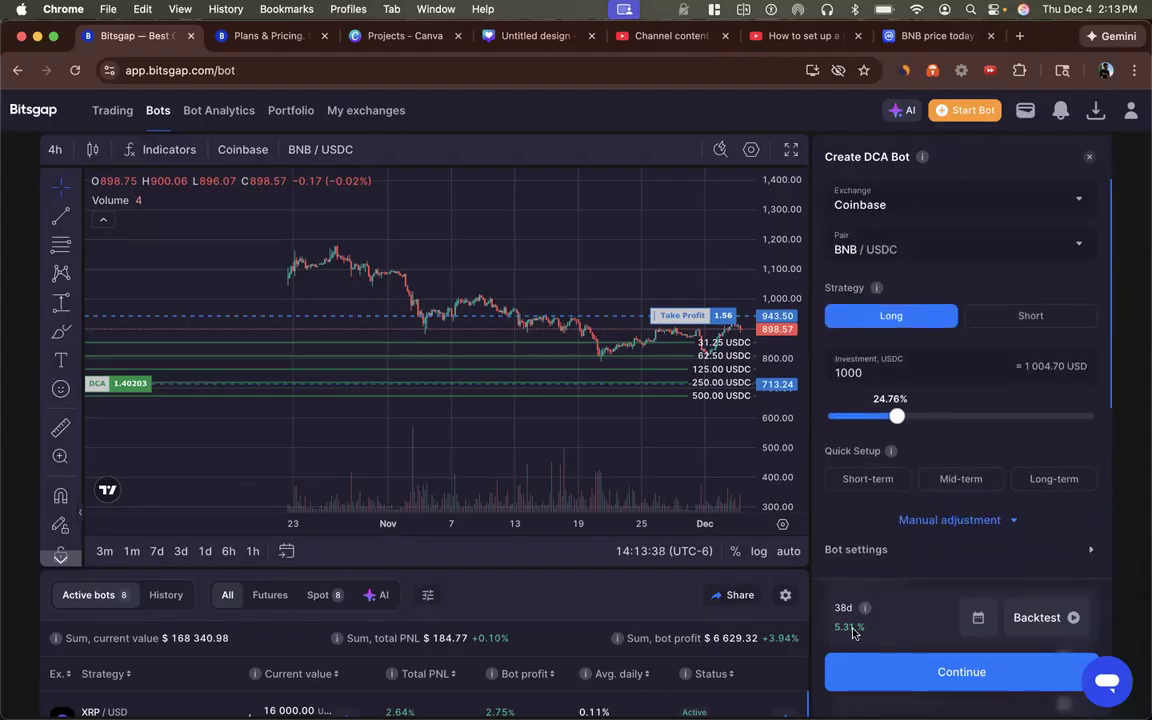
pyautogui.scroll(-4, 958, 347)
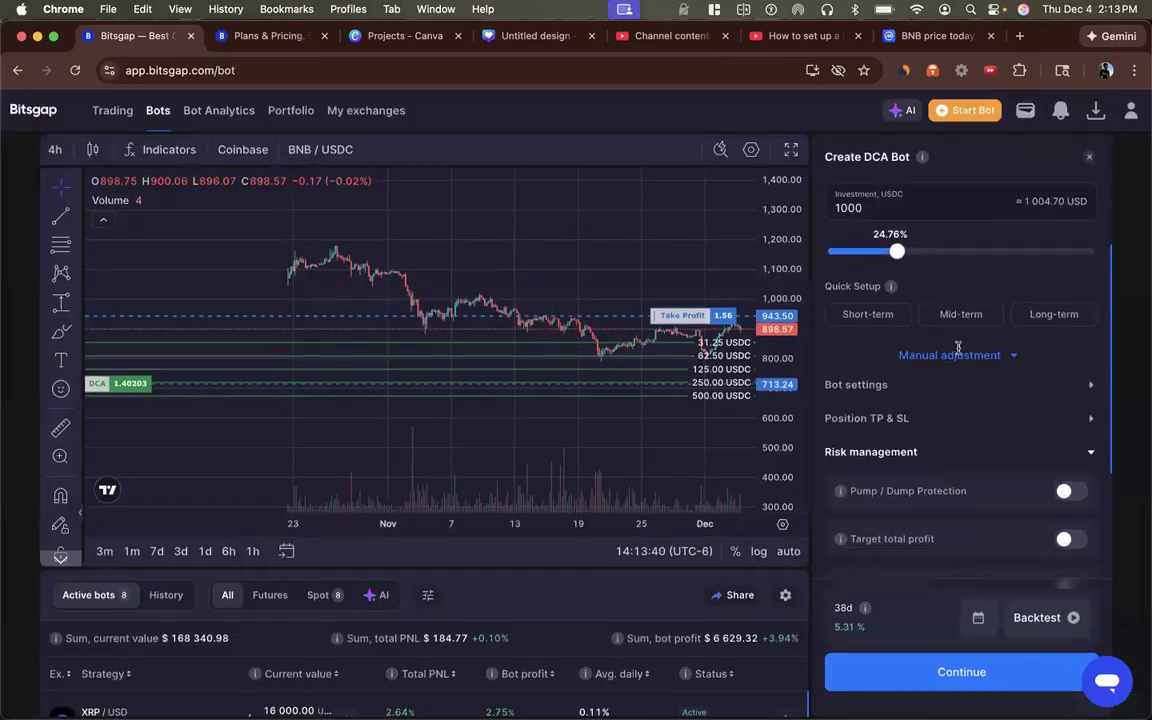
pyautogui.click(855, 336)
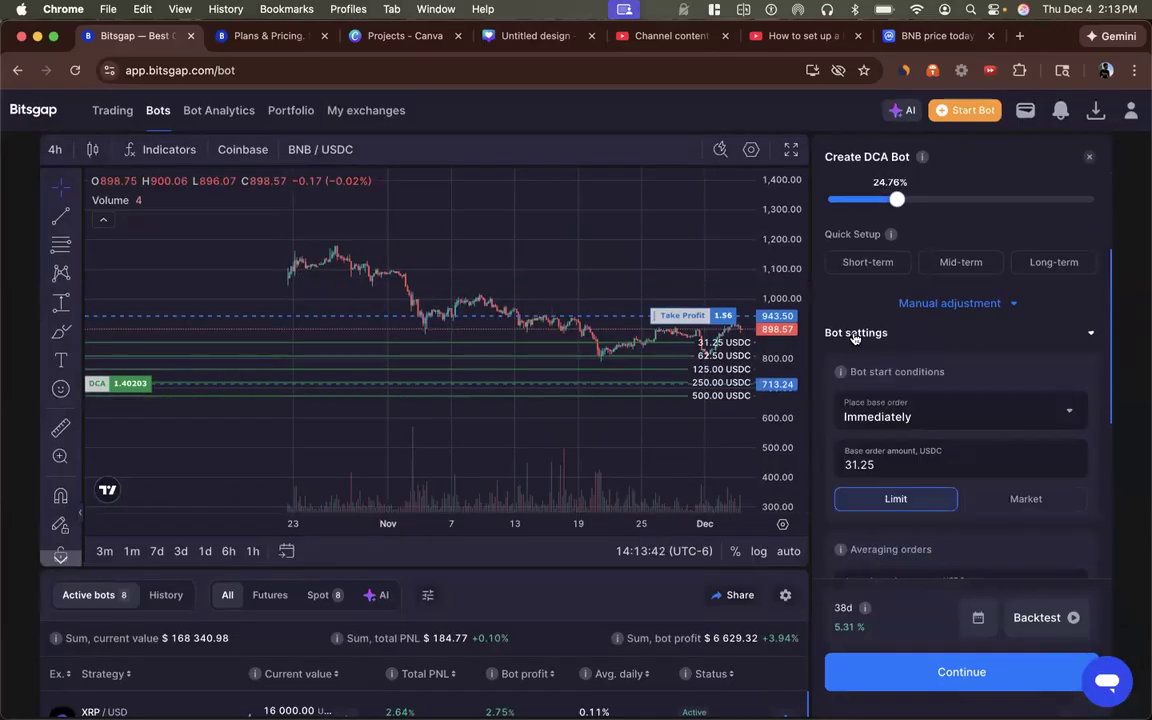
pyautogui.scroll(-5, 1005, 372)
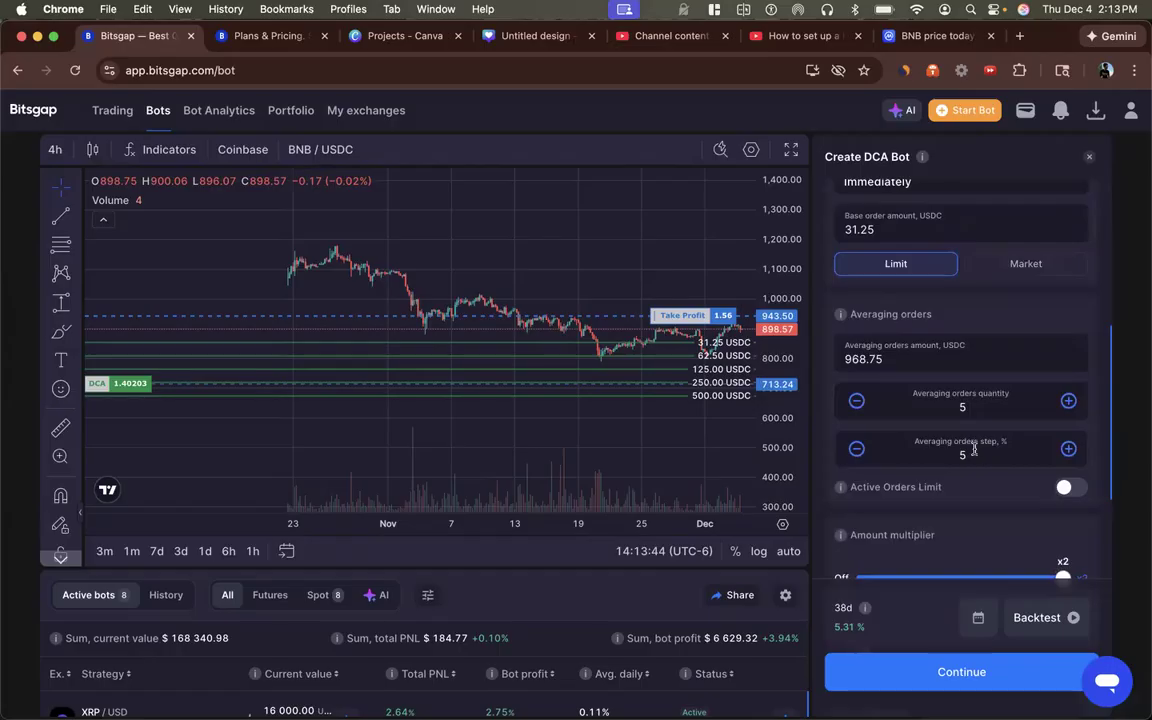
pyautogui.press('BackSpace')
pyautogui.write('4.9')
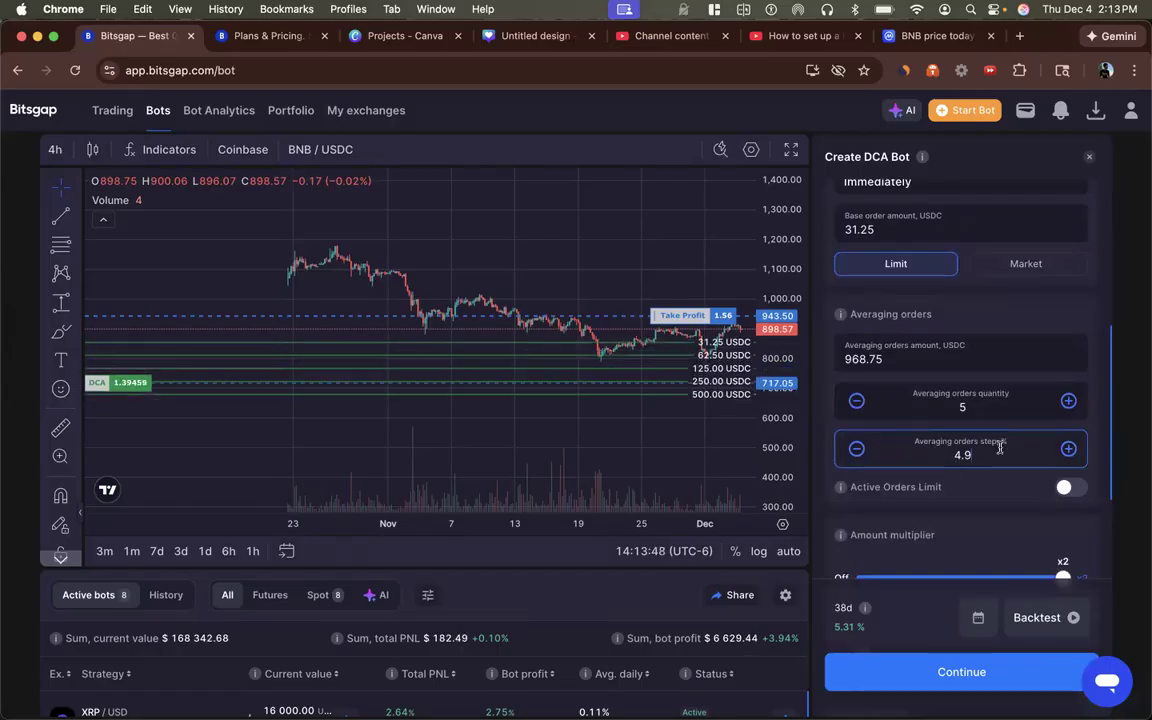
pyautogui.click(1037, 617)
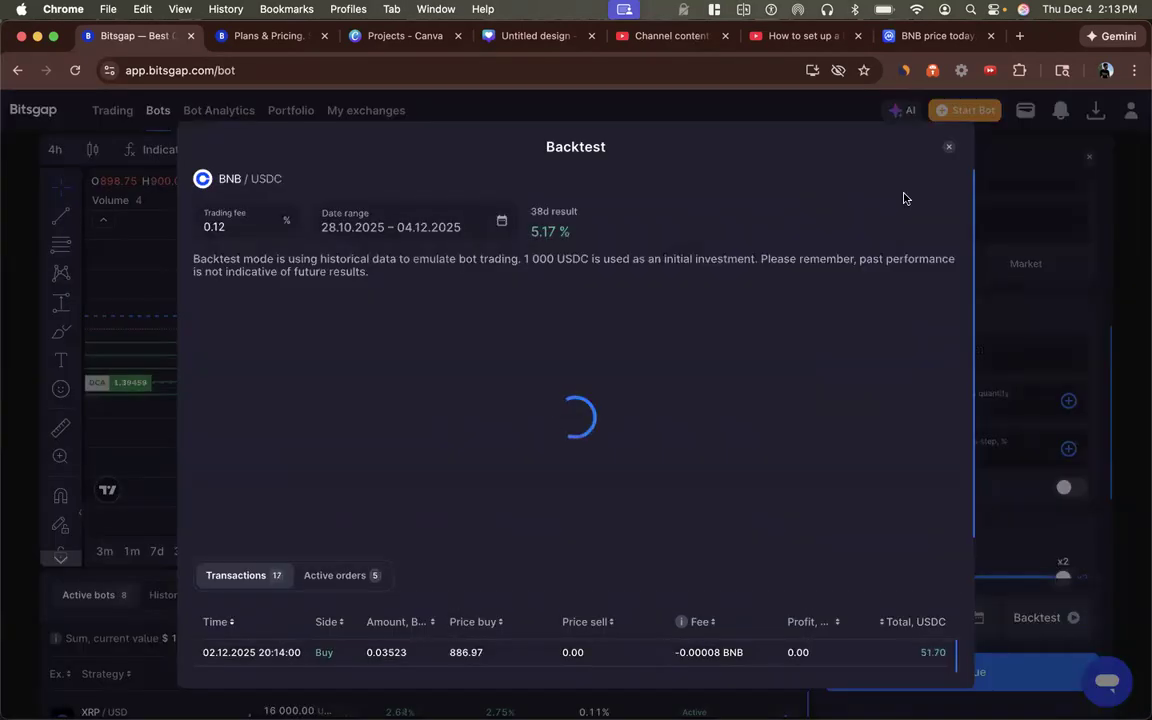
pyautogui.click(946, 147)
# - Set the averaging orders step to 4.8% and run the backtest
pyautogui.click(966, 455)
pyautogui.press('BackSpace')
pyautogui.write('8')
pyautogui.click(1034, 610)
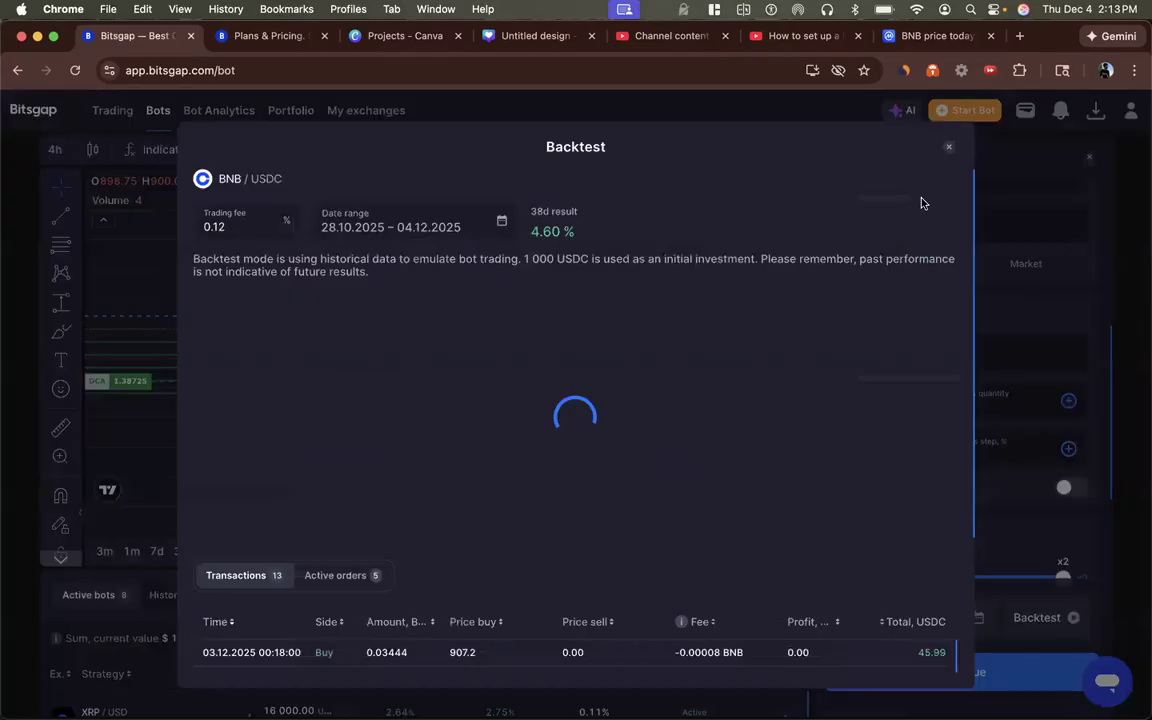
pyautogui.click(948, 148)
# - Set the averaging orders step to 4.7% and run the backtest
pyautogui.click(972, 455)
pyautogui.press('BackSpace')
pyautogui.write('7')
pyautogui.click(1040, 563)
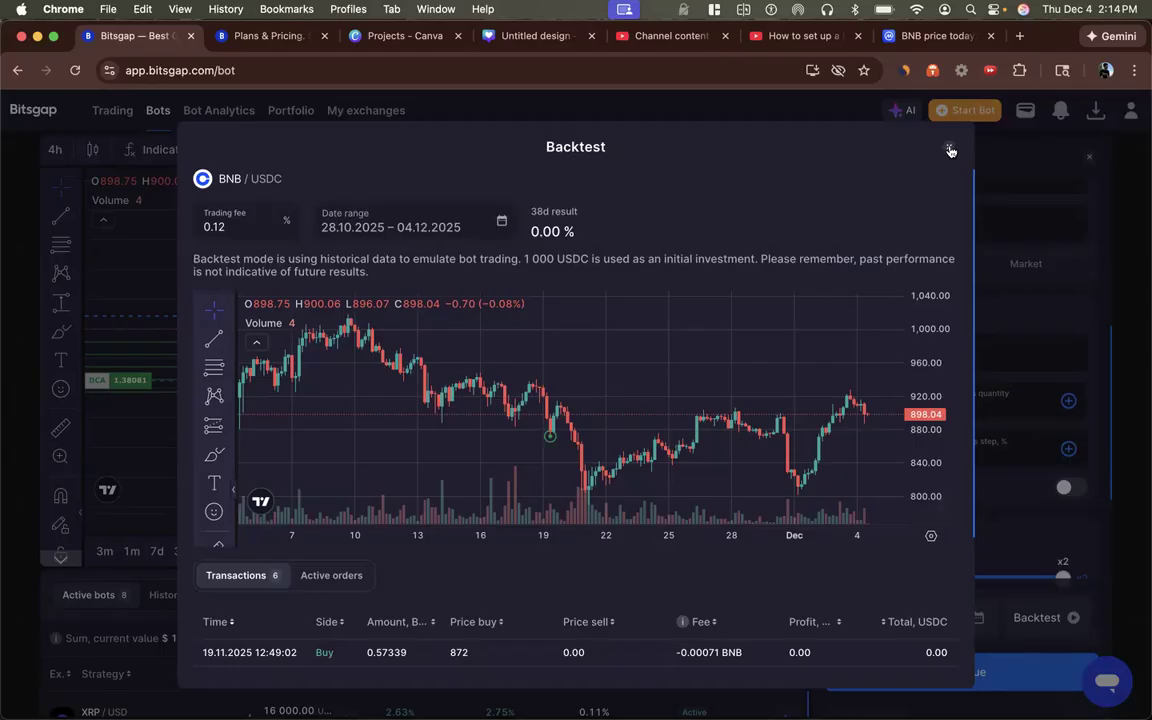
pyautogui.click(950, 149)
# - Try an averaging orders step of 5.1%, restore it to 5%, and rerun the backtest
pyautogui.doubleClick(970, 455)
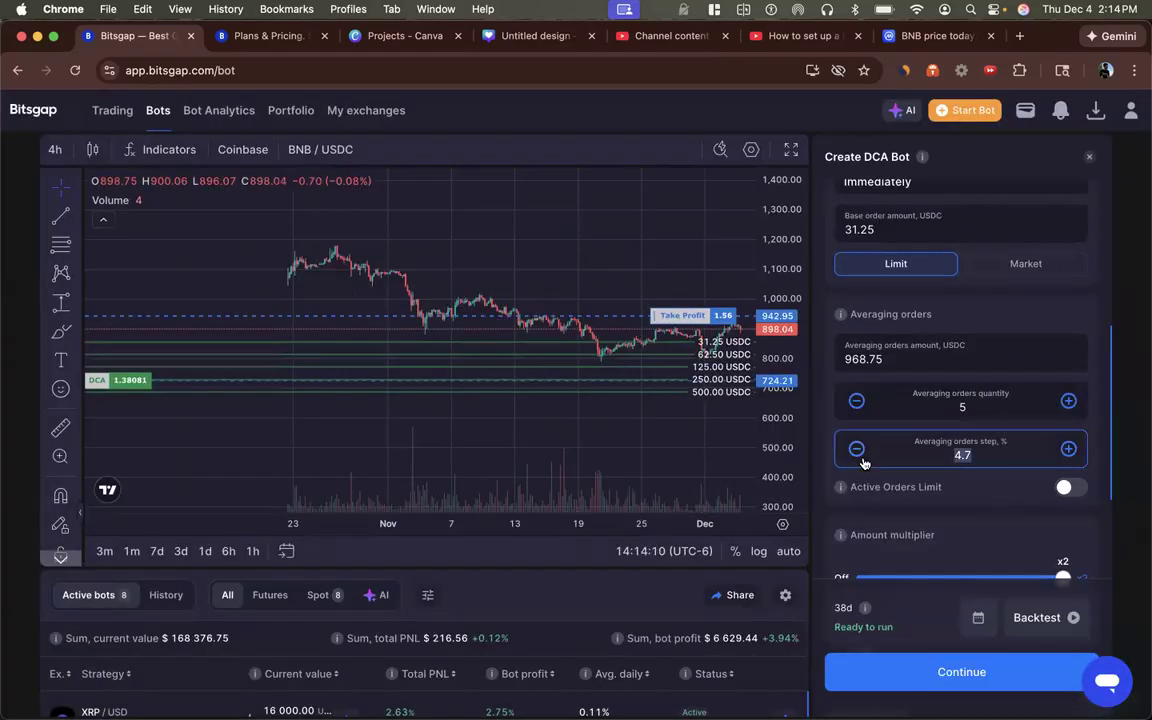
pyautogui.write('5.1')
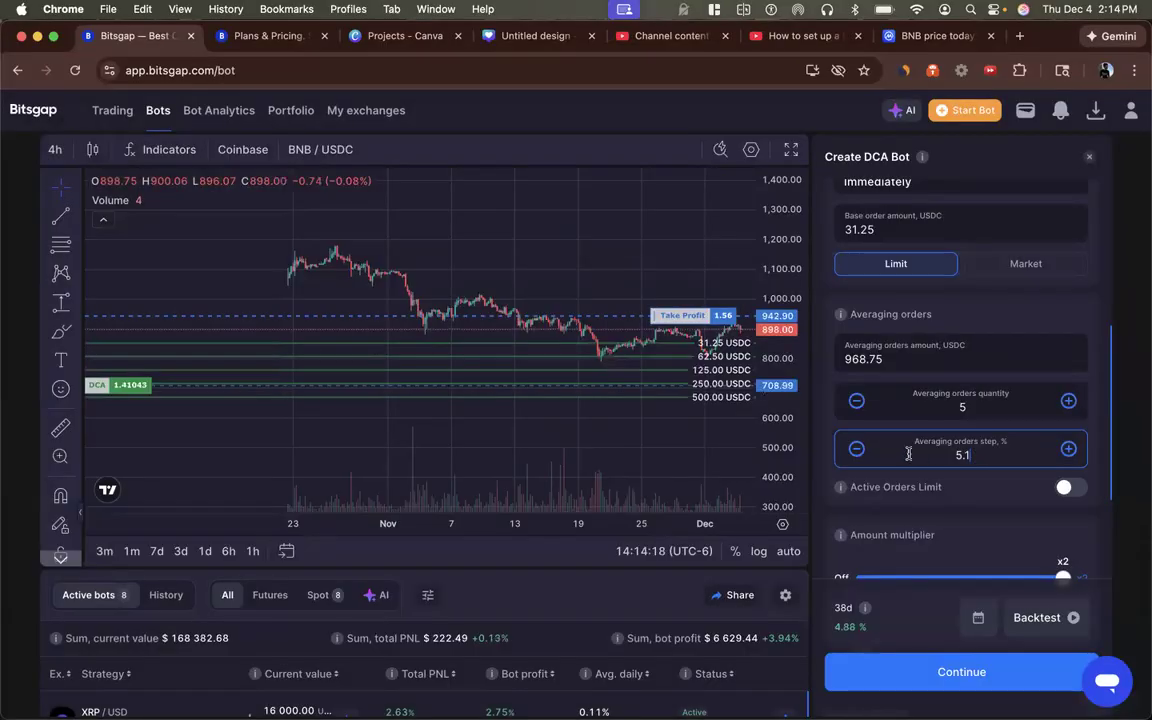
pyautogui.press('BackSpace')
pyautogui.press('BackSpace')
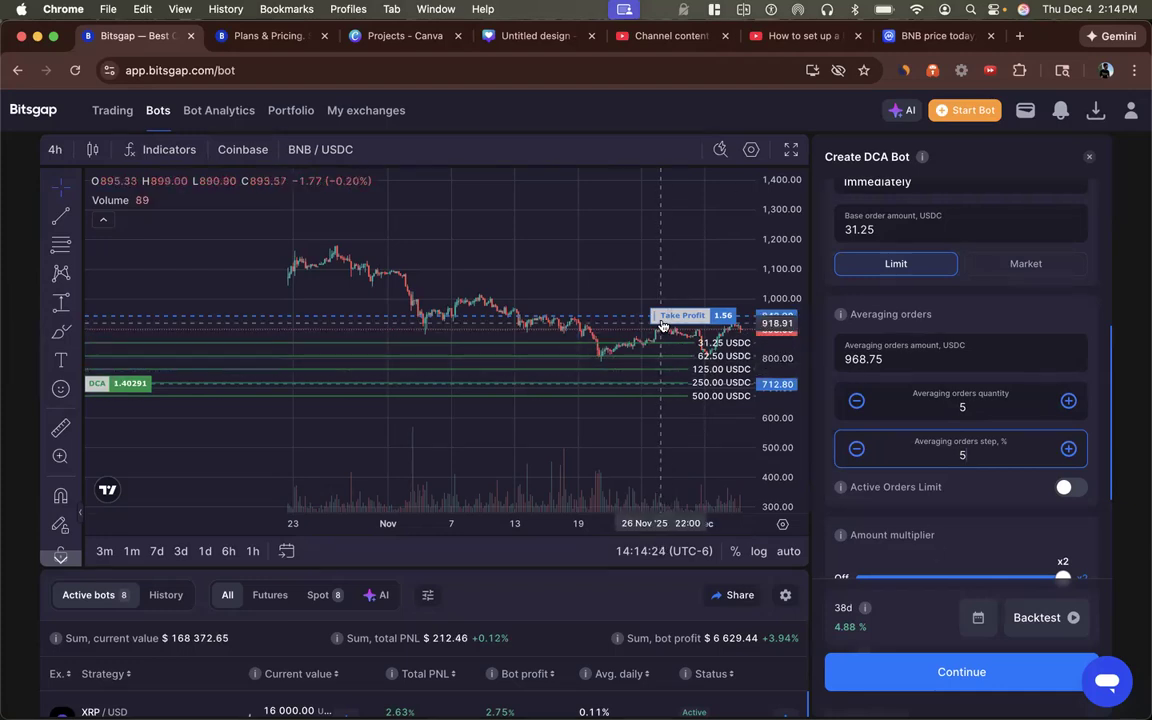
pyautogui.click(1036, 617)
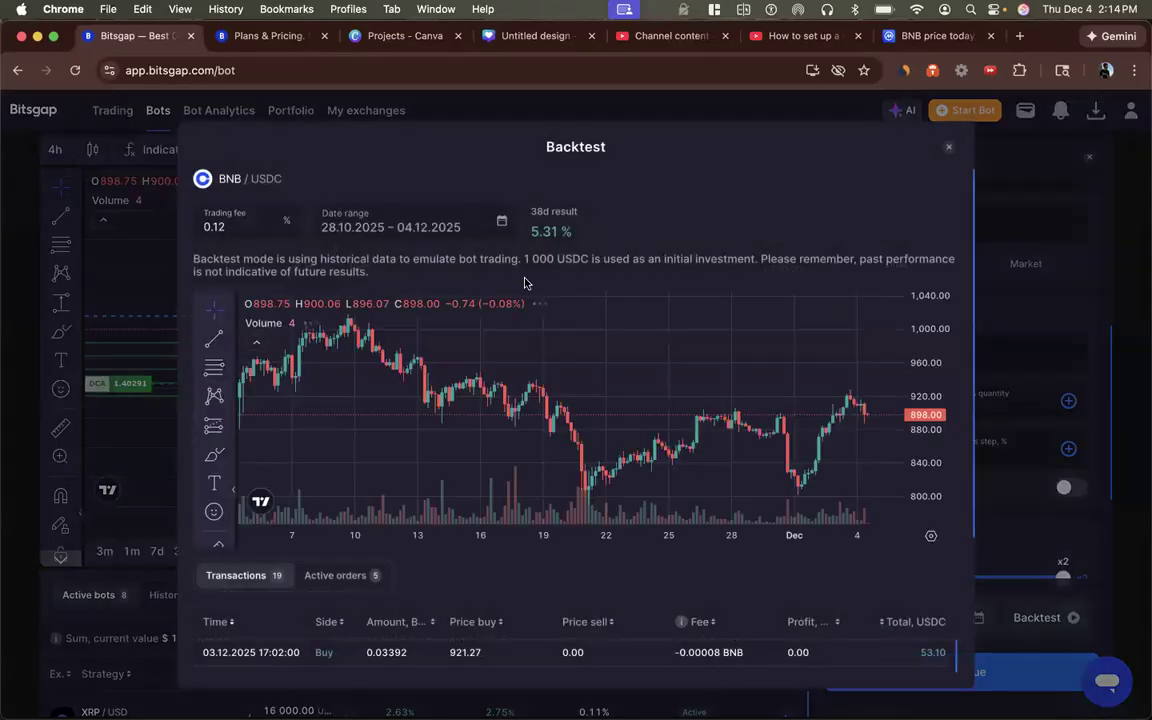
pyautogui.click(950, 149)
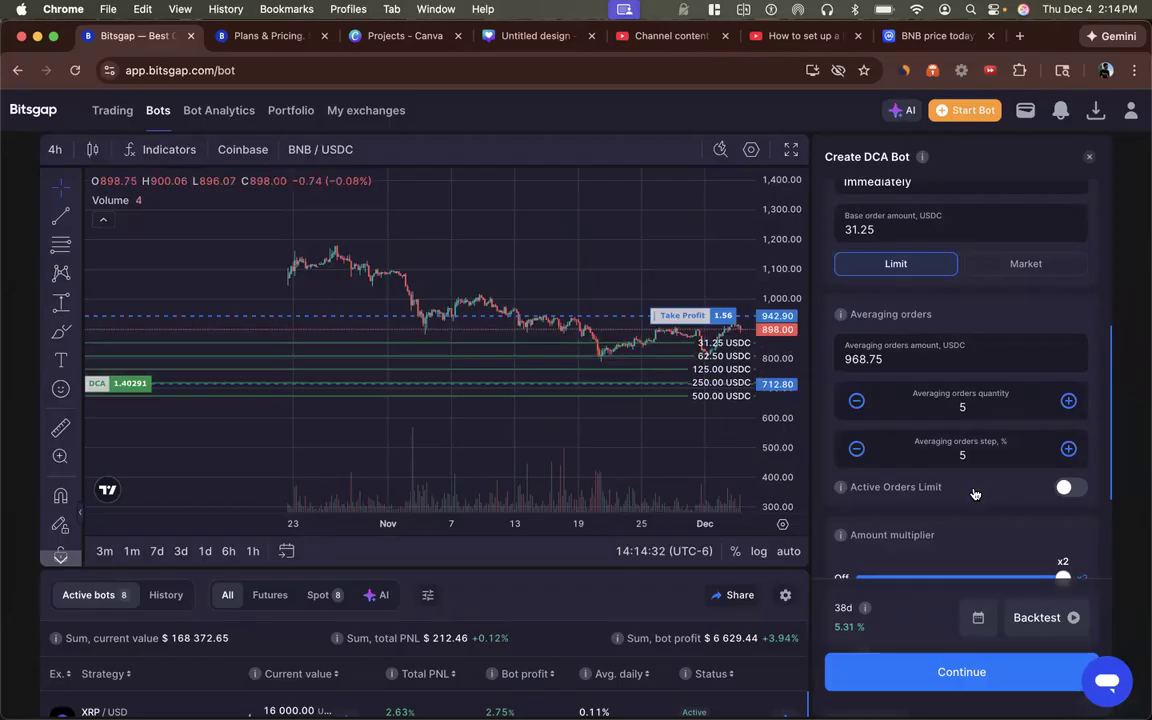
# - Set the regular take profit price change to 3% and run the backtest
pyautogui.scroll(-5, 975, 494)
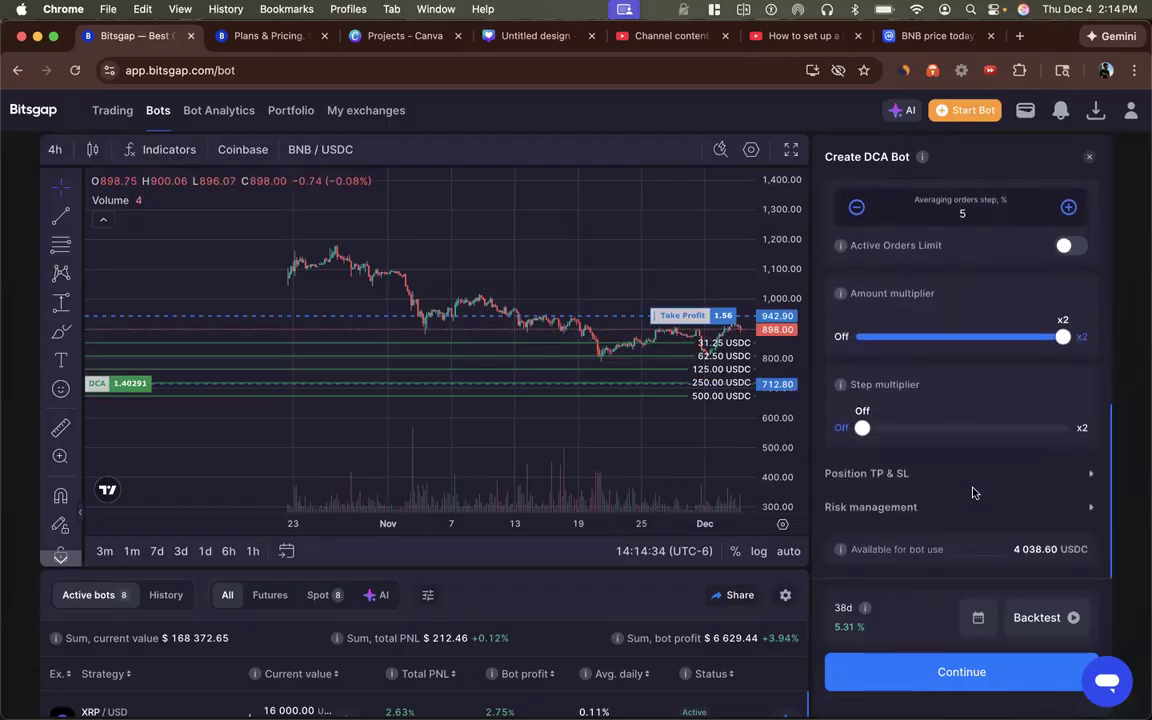
pyautogui.click(957, 476)
pyautogui.moveTo(979, 323); pyautogui.dragTo(891, 320)
pyautogui.write('3')
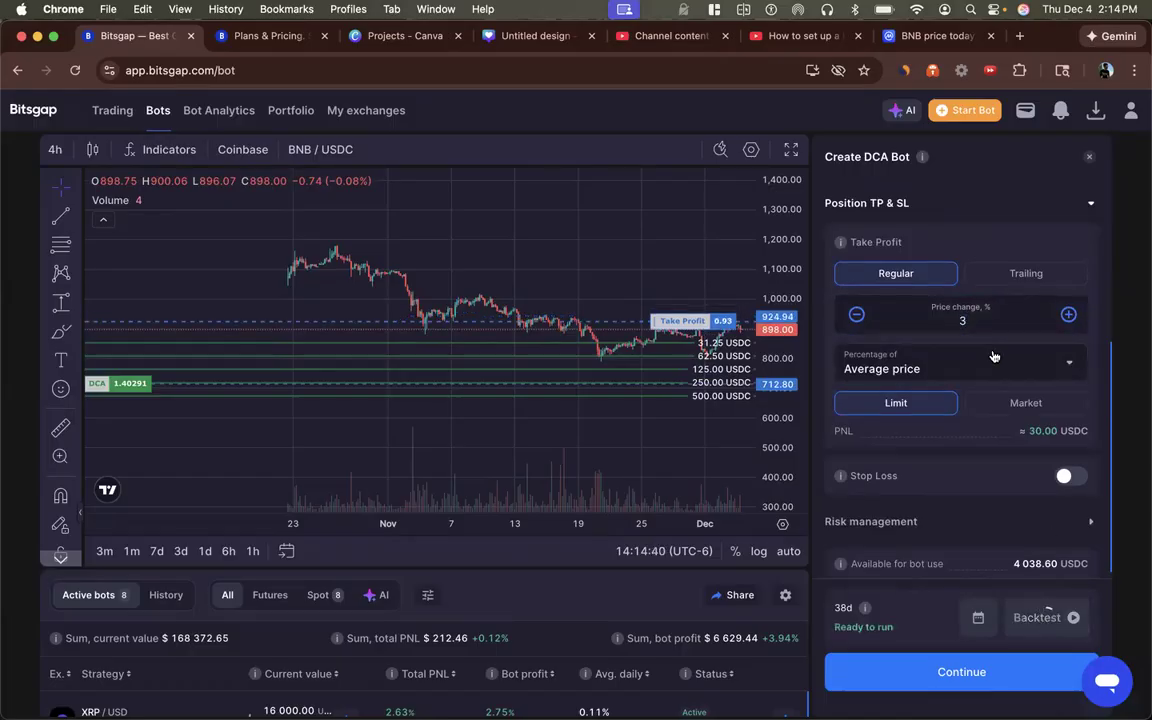
pyautogui.click(1036, 617)
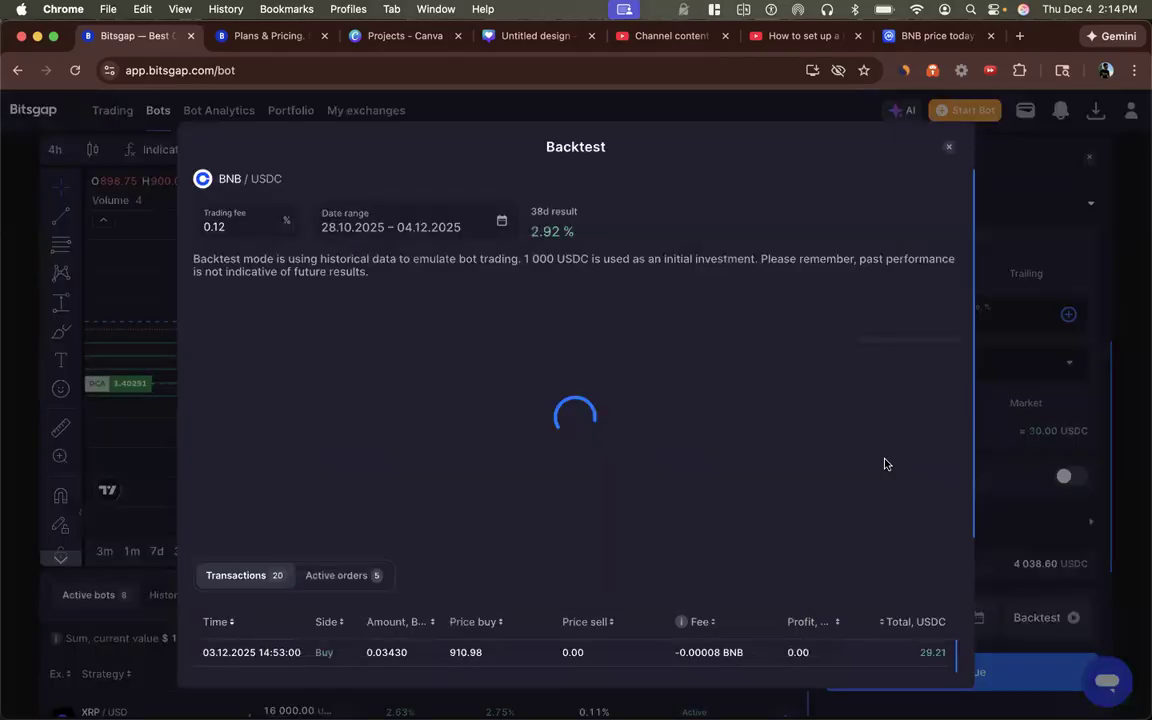
pyautogui.click(949, 150)
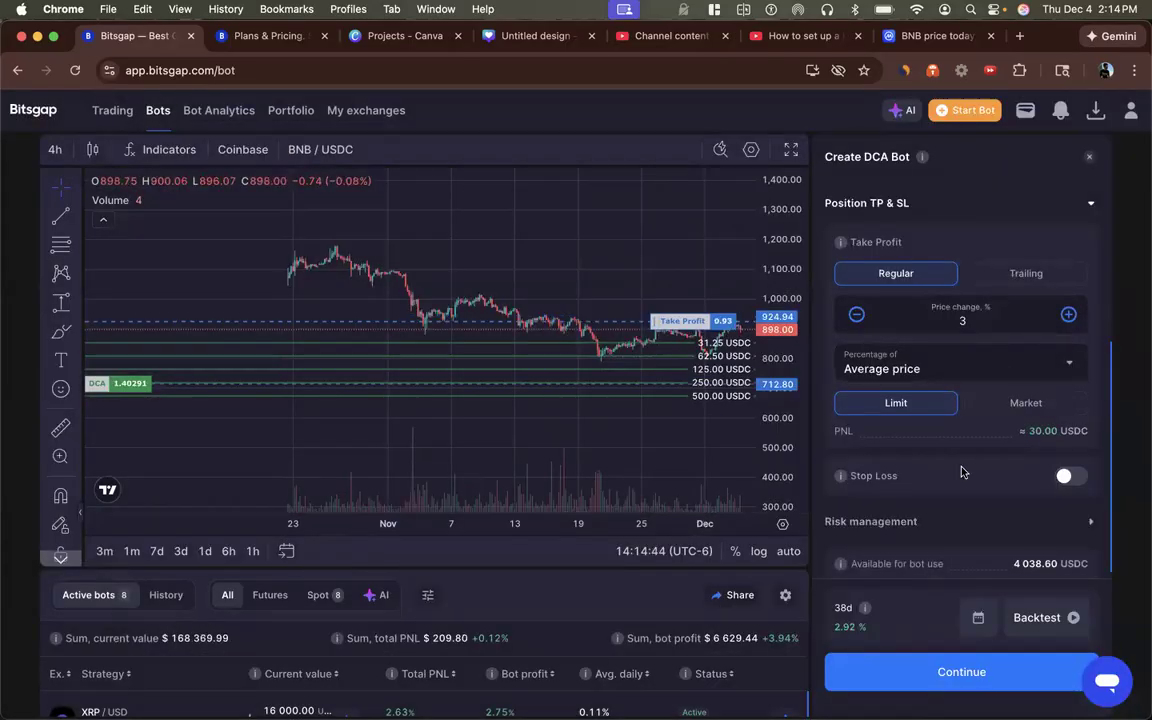
# - Set the take profit price change to 3.1% and run the backtest
pyautogui.scroll(6, 970, 513)
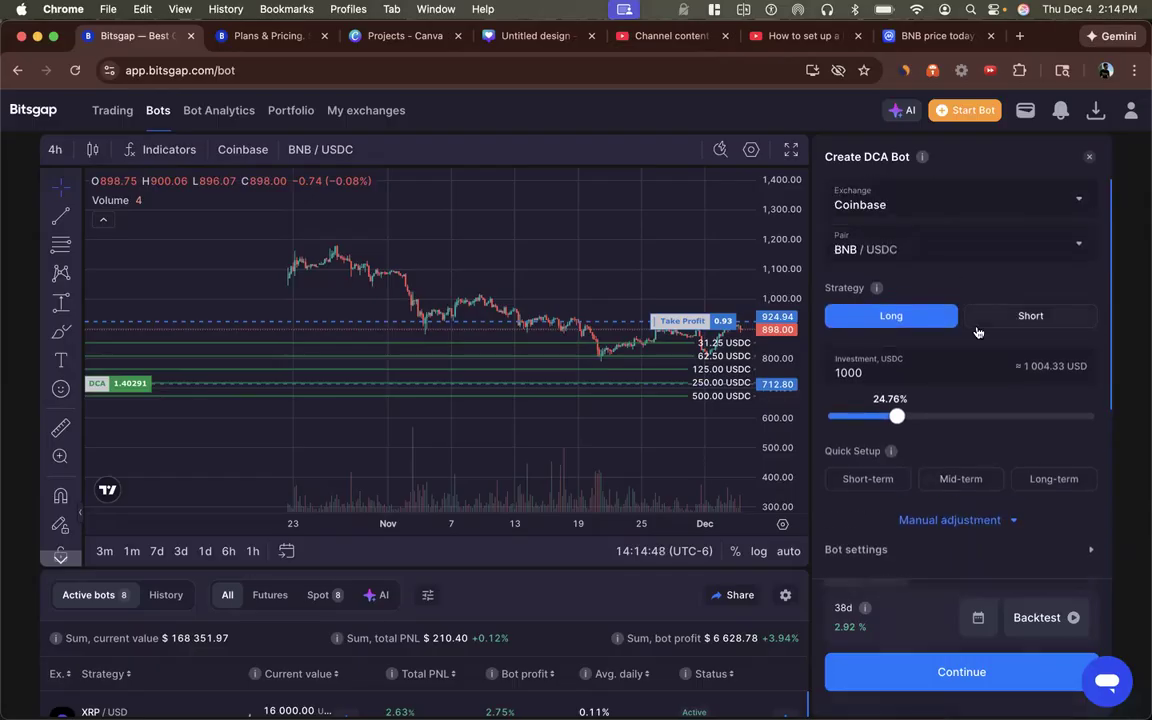
pyautogui.scroll(-2, 977, 331)
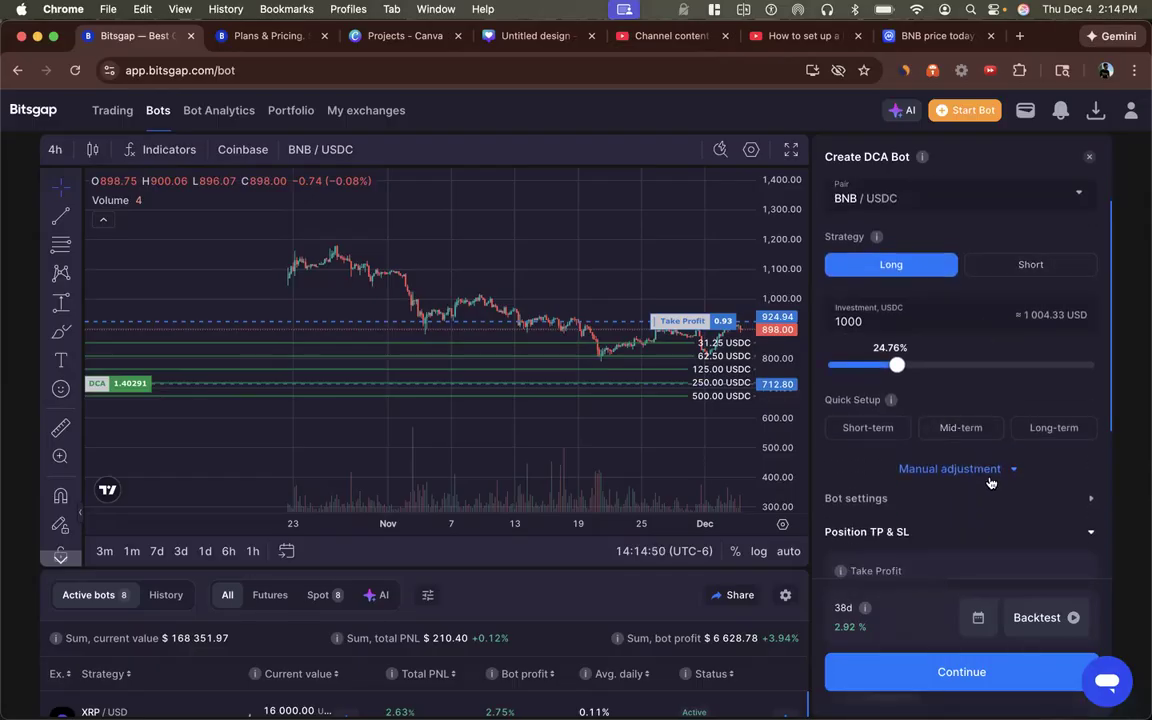
pyautogui.scroll(-5, 1000, 500)
pyautogui.click(982, 391)
pyautogui.write('.1')
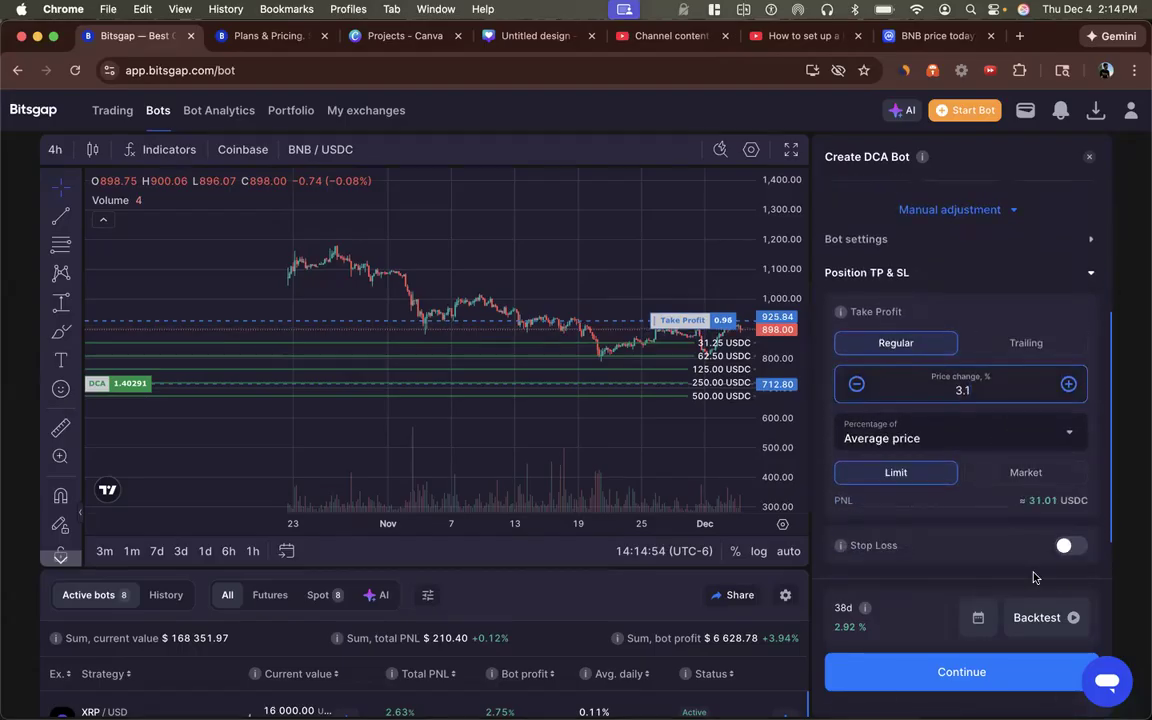
pyautogui.click(1036, 618)
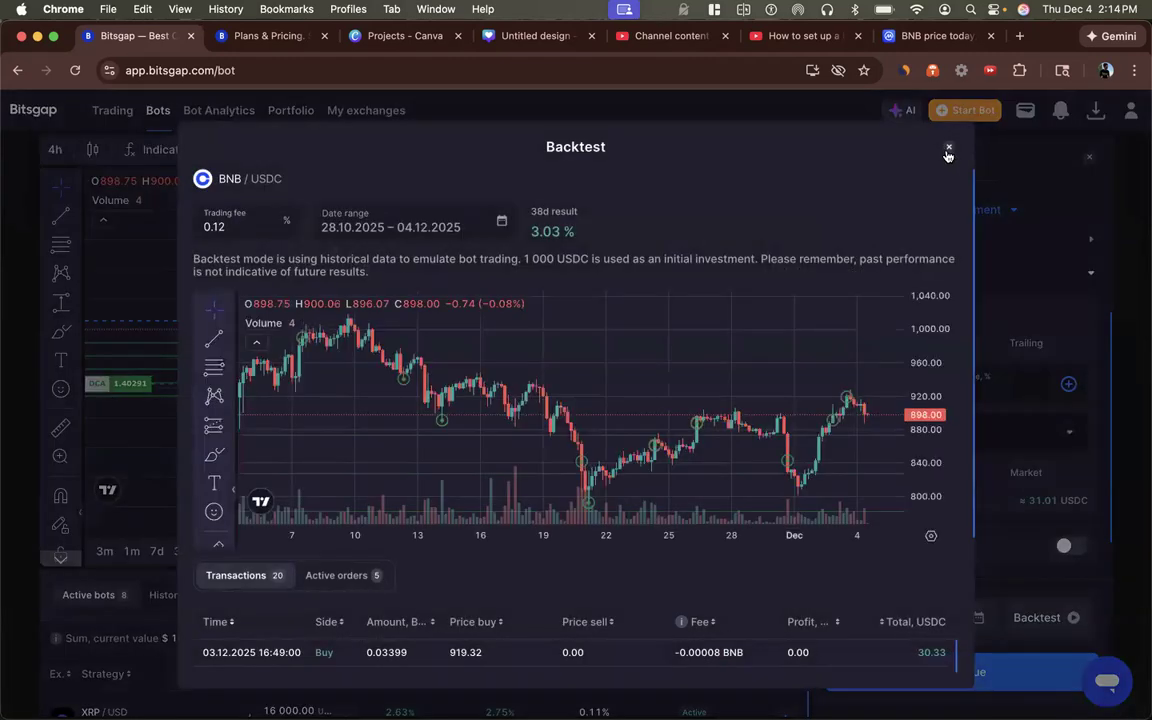
pyautogui.click(948, 149)
# - Set the take profit price change to 3.2% and run the backtest
pyautogui.click(978, 391)
pyautogui.press('BackSpace')
pyautogui.write('2')
pyautogui.click(1023, 616)
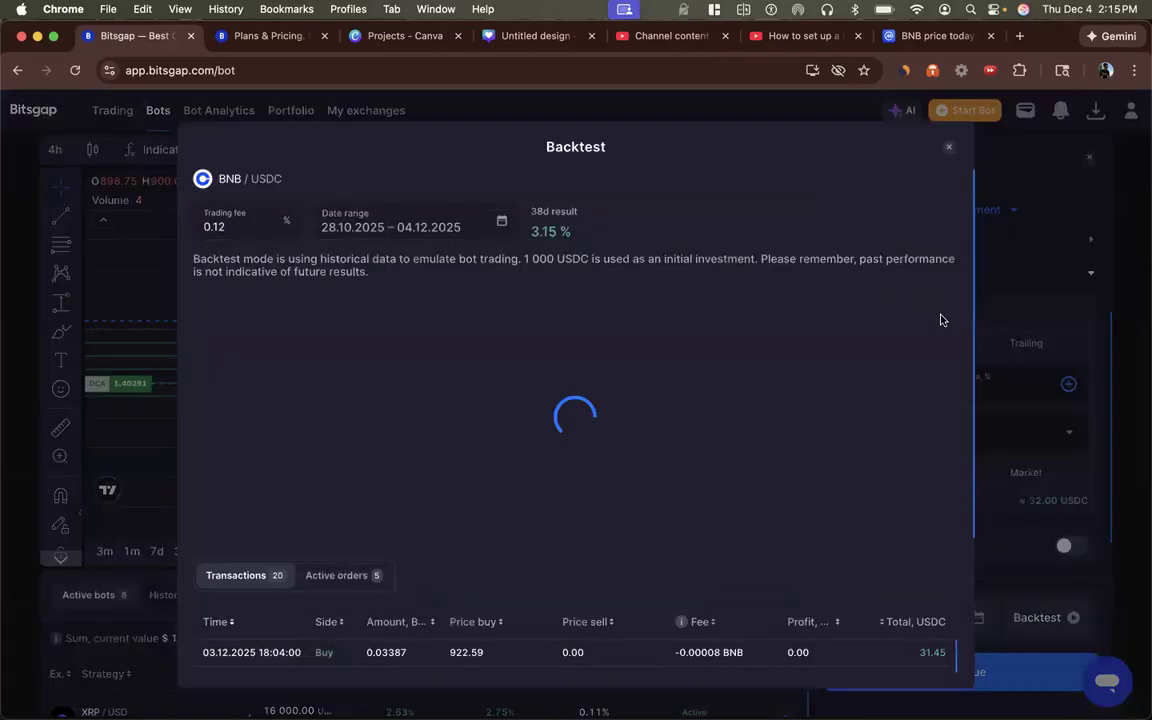
pyautogui.click(949, 148)
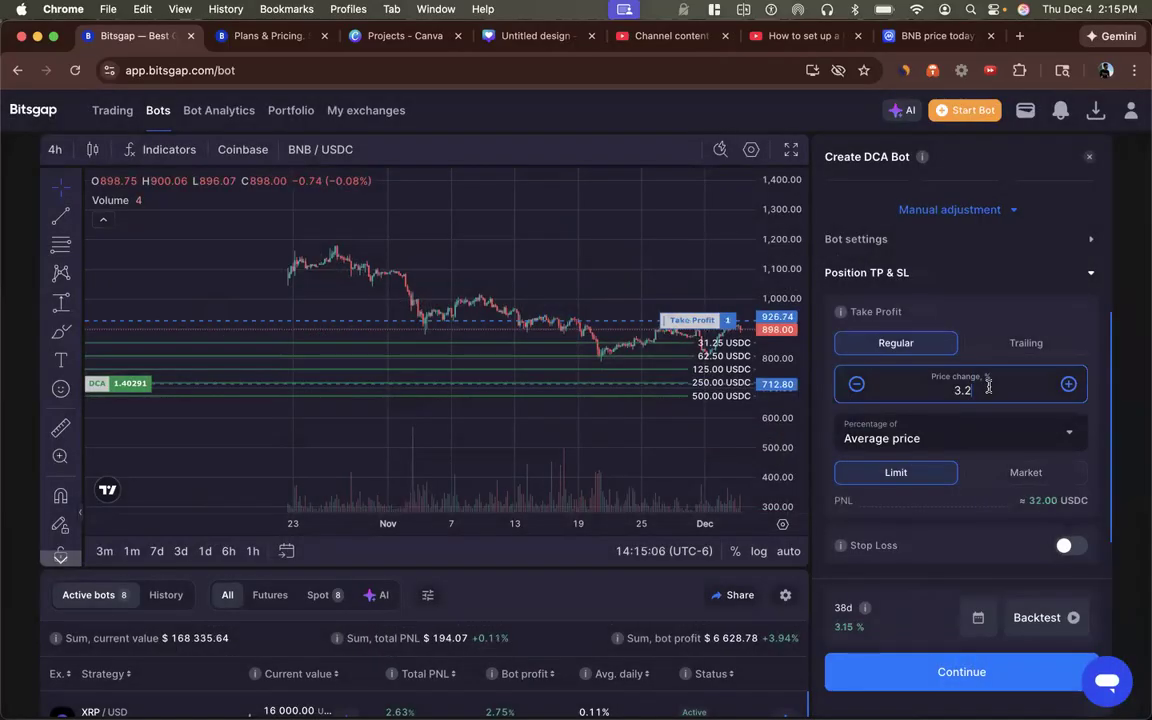
# - Set the take profit price change to 3.3% and run the backtest
pyautogui.press('BackSpace')
pyautogui.press('BackSpace')
pyautogui.write('.3')
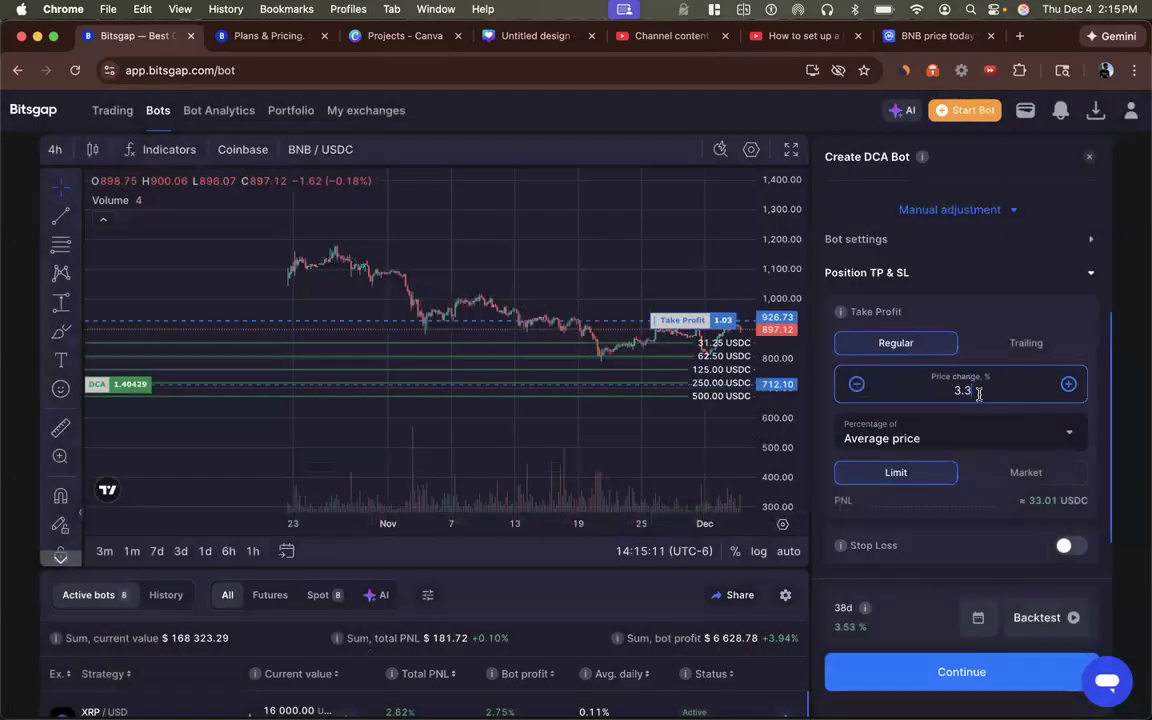
pyautogui.click(1038, 620)
pyautogui.click(1048, 620)
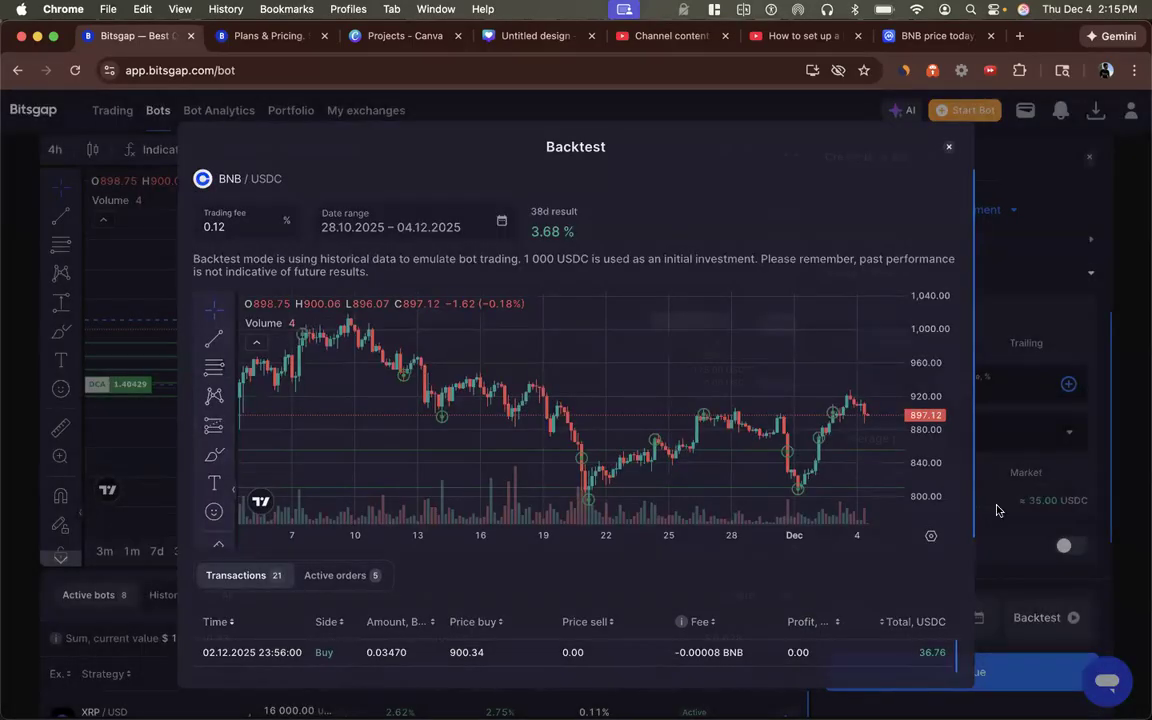
pyautogui.click(948, 147)
# - Set the take profit price change to 3.6% and run the backtest
pyautogui.press('BackSpace')
pyautogui.write('6')
pyautogui.click(1046, 620)
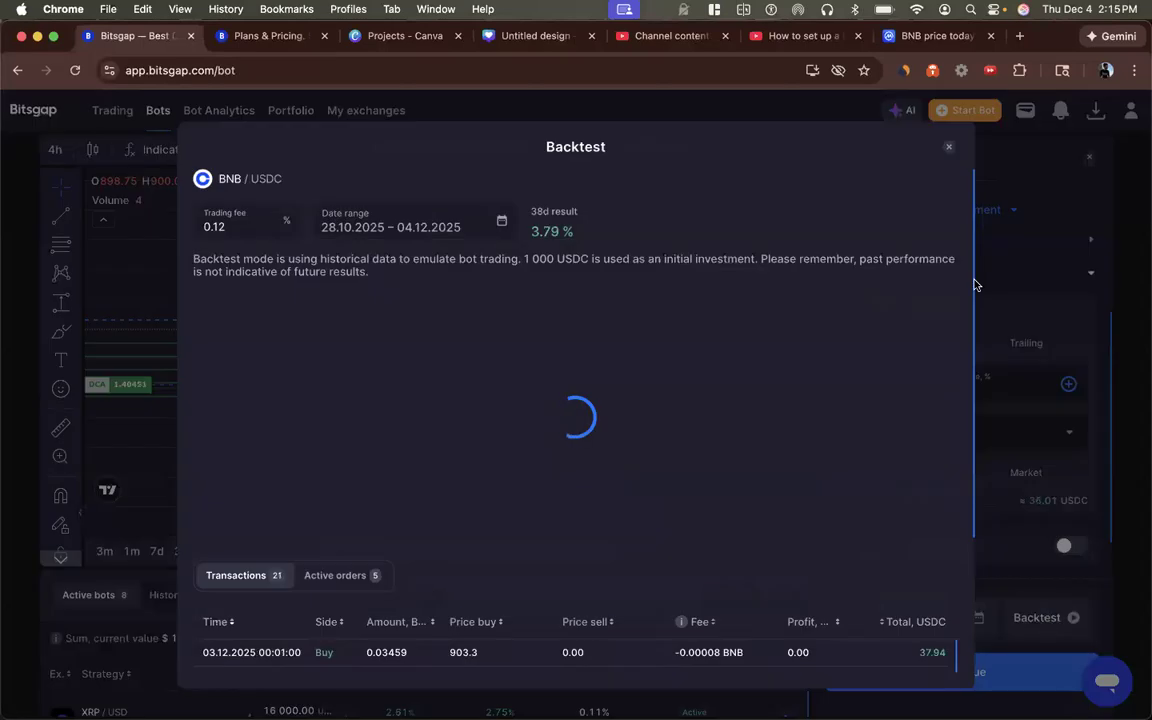
# - Set the take profit price change to 3.7% and run the backtest
pyautogui.click(948, 147)
pyautogui.click(985, 388)
pyautogui.press('BackSpace')
pyautogui.write('7')
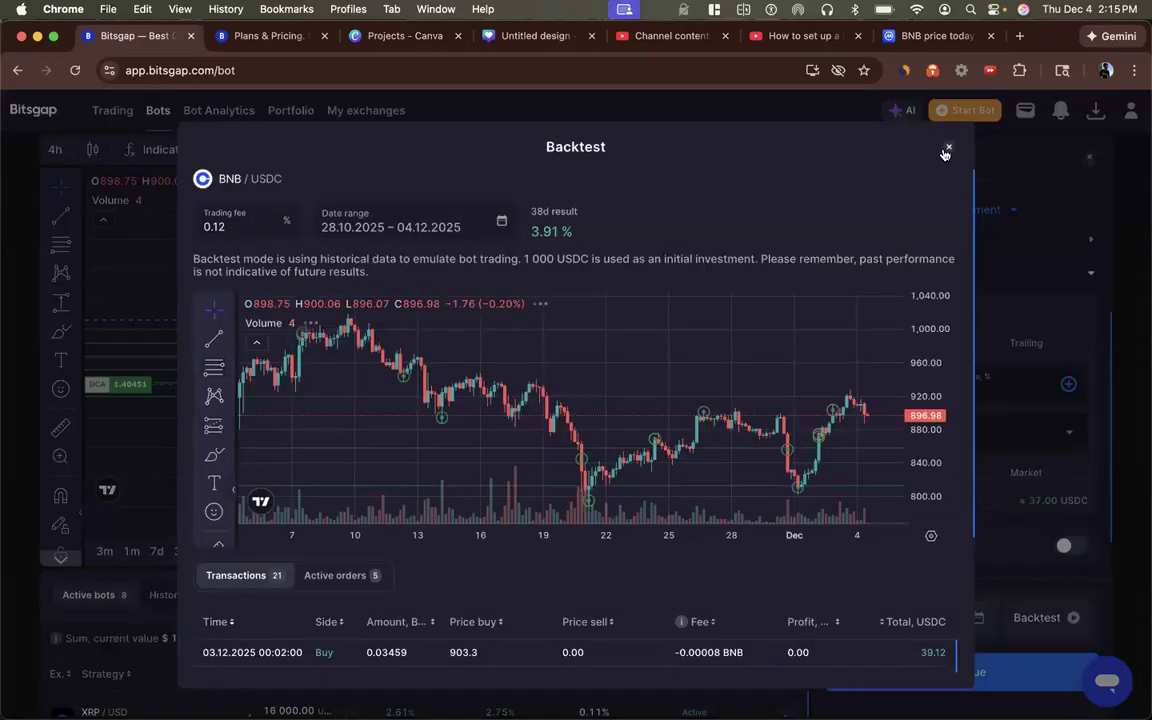
# - Set the take profit price change to 3.8% and run the backtest
pyautogui.click(947, 150)
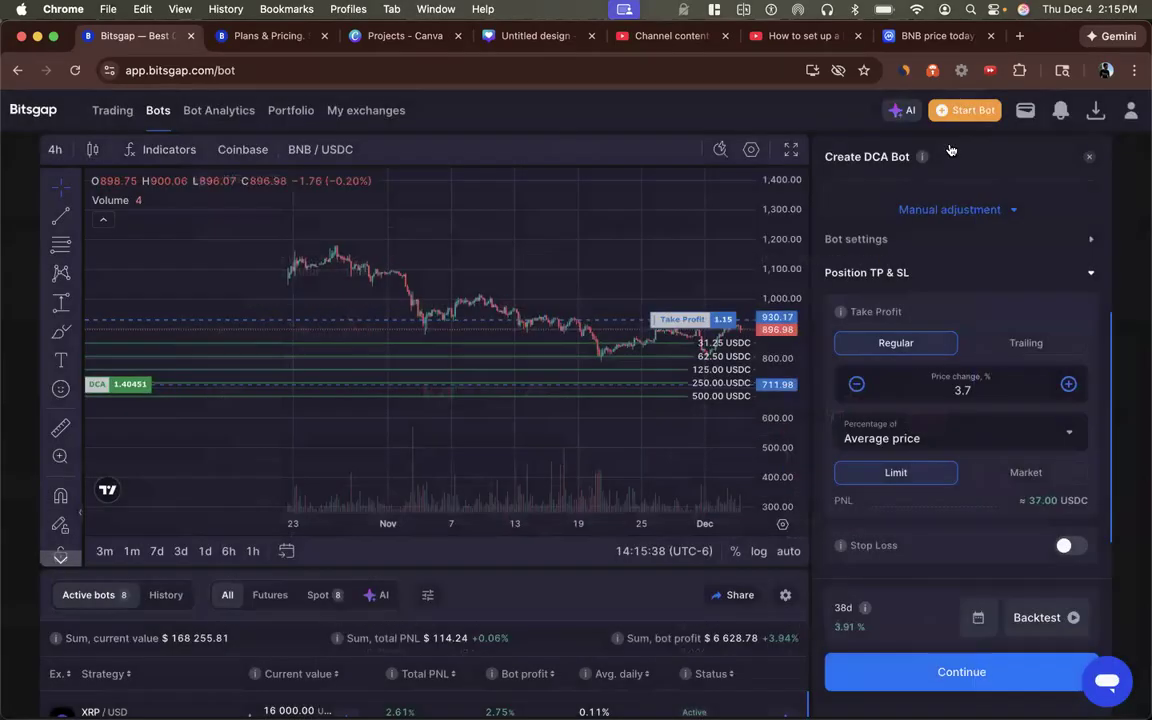
pyautogui.click(987, 387)
pyautogui.press('BackSpace')
pyautogui.write('8')
pyautogui.click(1032, 622)
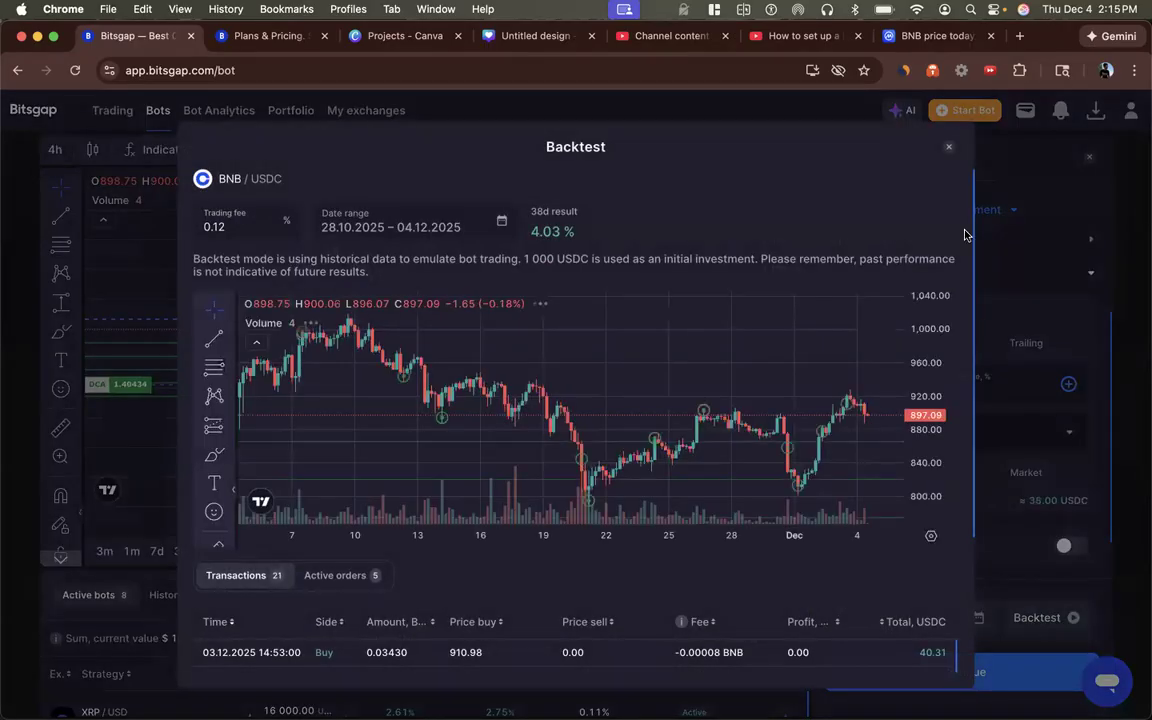
# - Set the take profit price change to 3.9% and run the backtest
pyautogui.click(984, 391)
pyautogui.press('BackSpace')
pyautogui.write('9')
pyautogui.click(1040, 617)
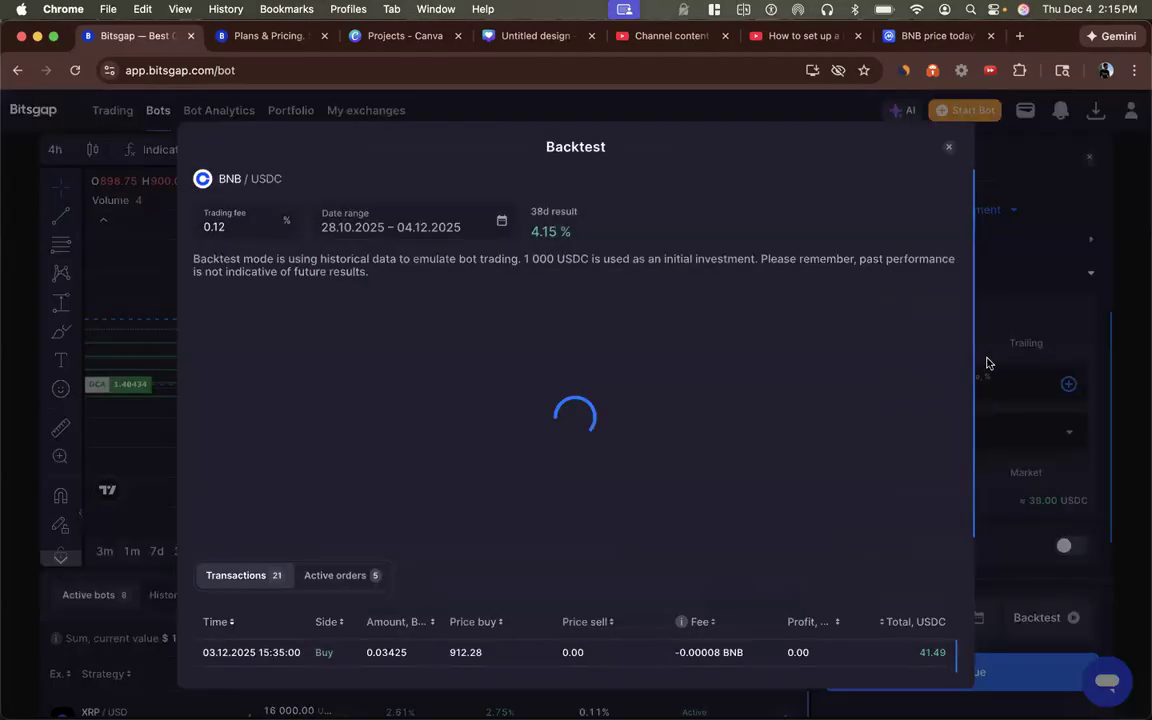
# - Set the take profit price change to 4% and run the backtest
pyautogui.click(950, 151)
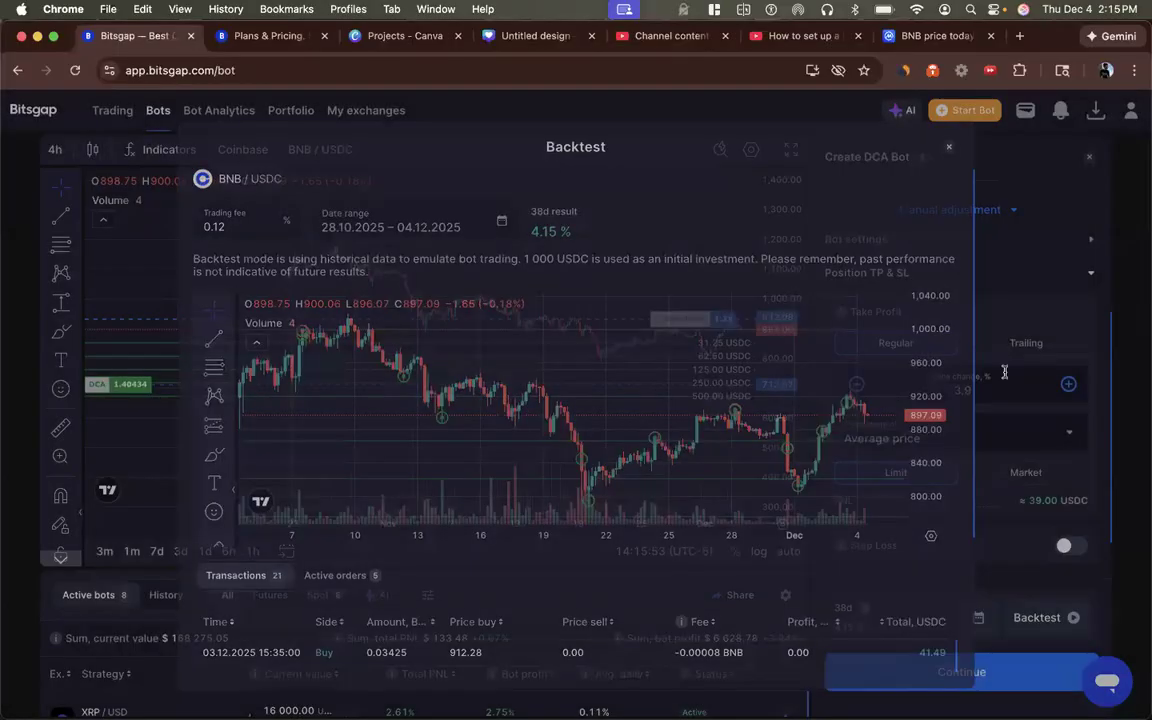
pyautogui.click(991, 388)
pyautogui.press('BackSpace')
pyautogui.press('BackSpace')
pyautogui.write('4')
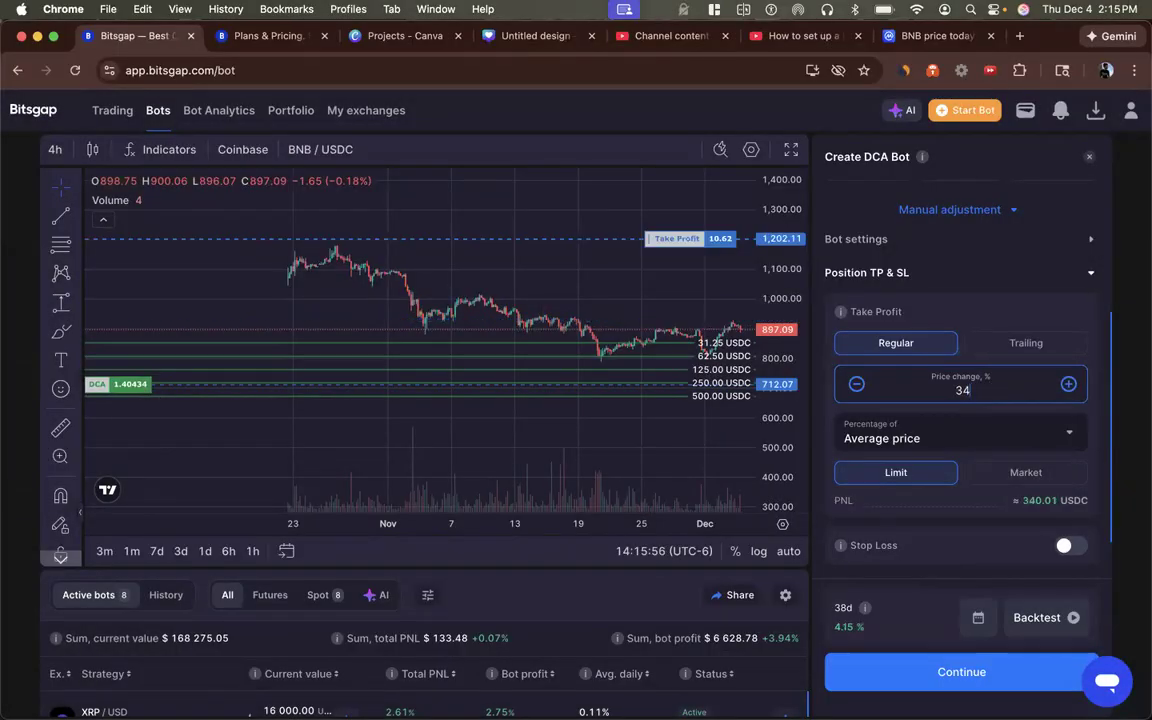
pyautogui.press('BackSpace')
pyautogui.press('BackSpace')
pyautogui.write('4')
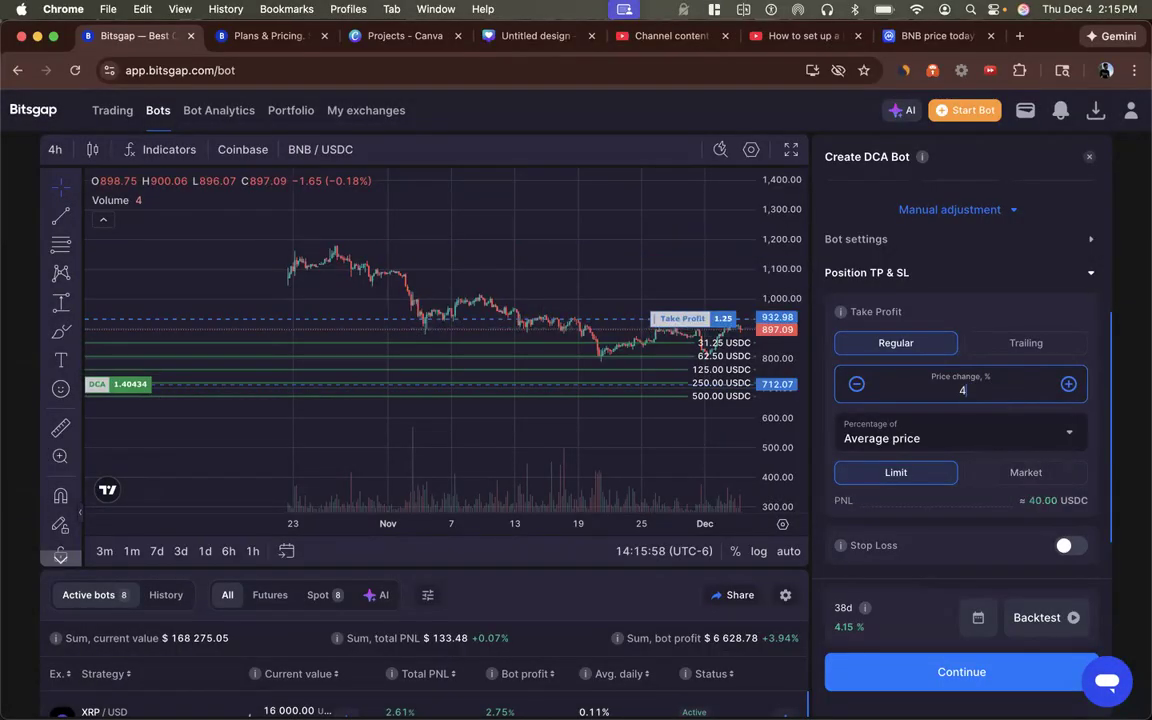
pyautogui.click(1043, 617)
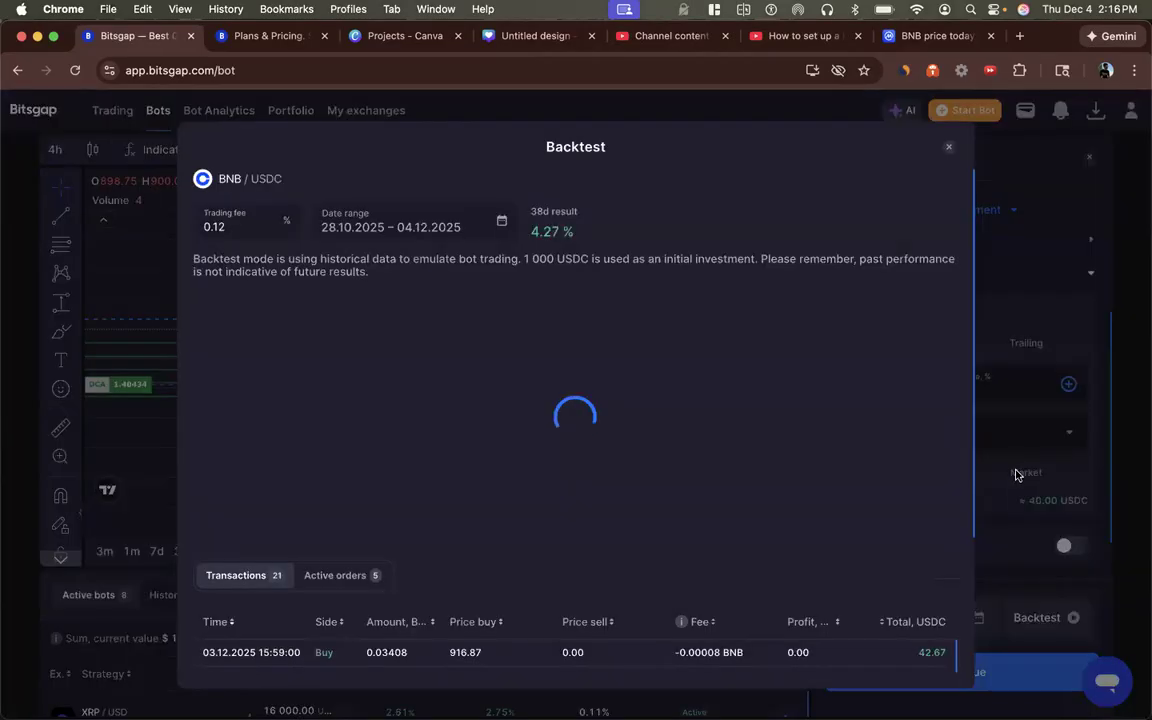
# - Set the take profit price change to 4.1% and run the backtest
pyautogui.click(948, 149)
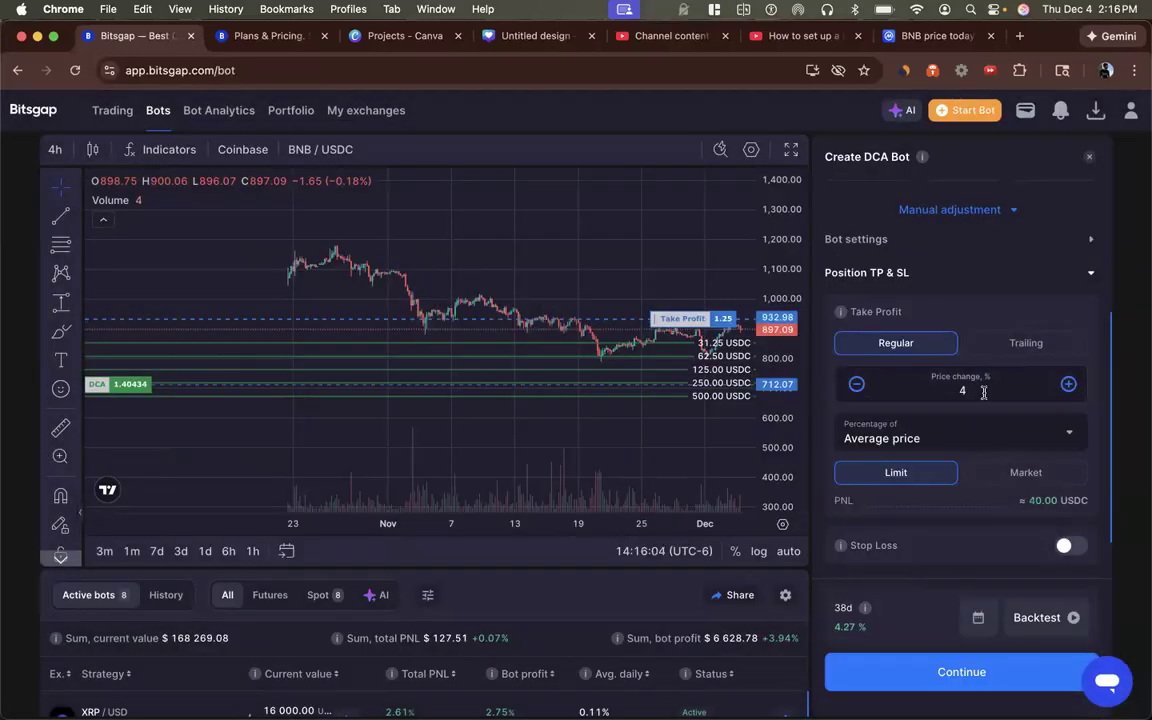
pyautogui.write('.1')
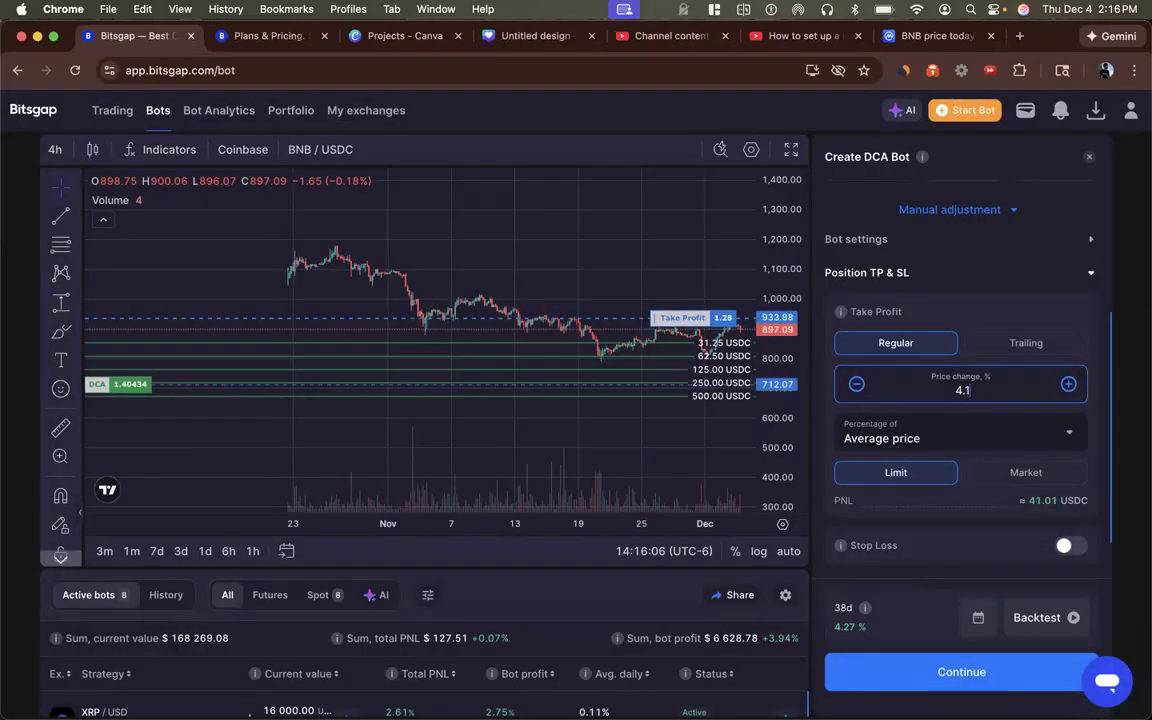
pyautogui.click(1037, 619)
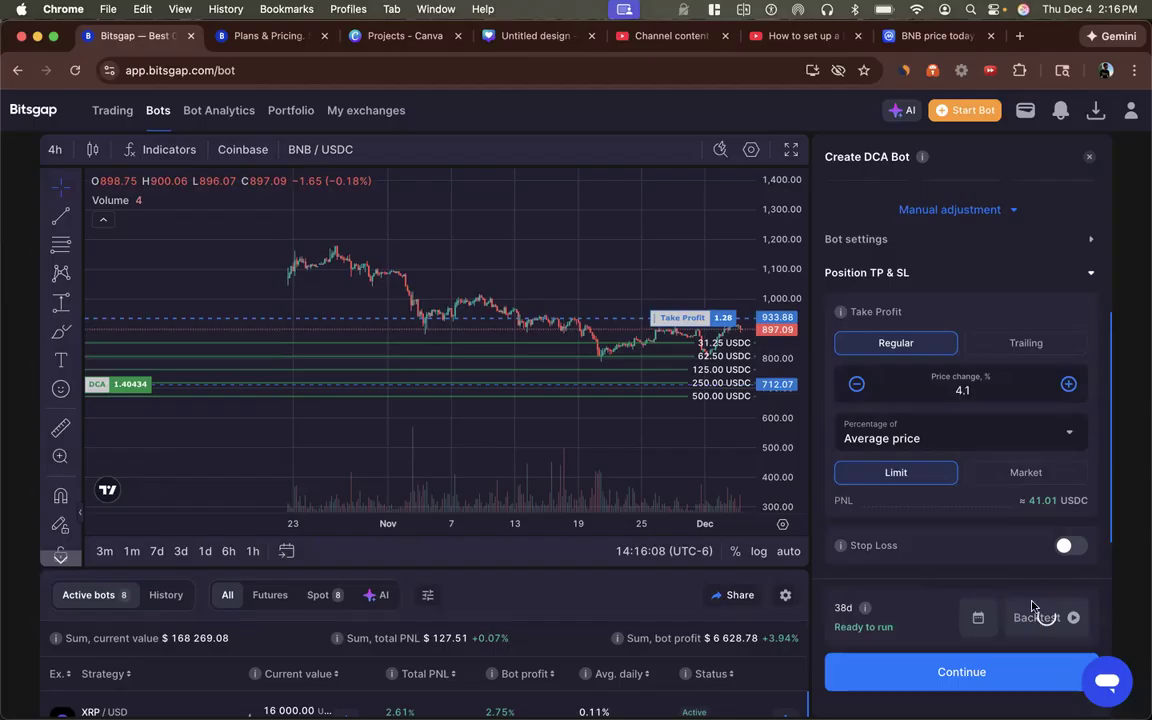
# - Set the take profit price change to 4.3% and run the backtest
pyautogui.click(948, 149)
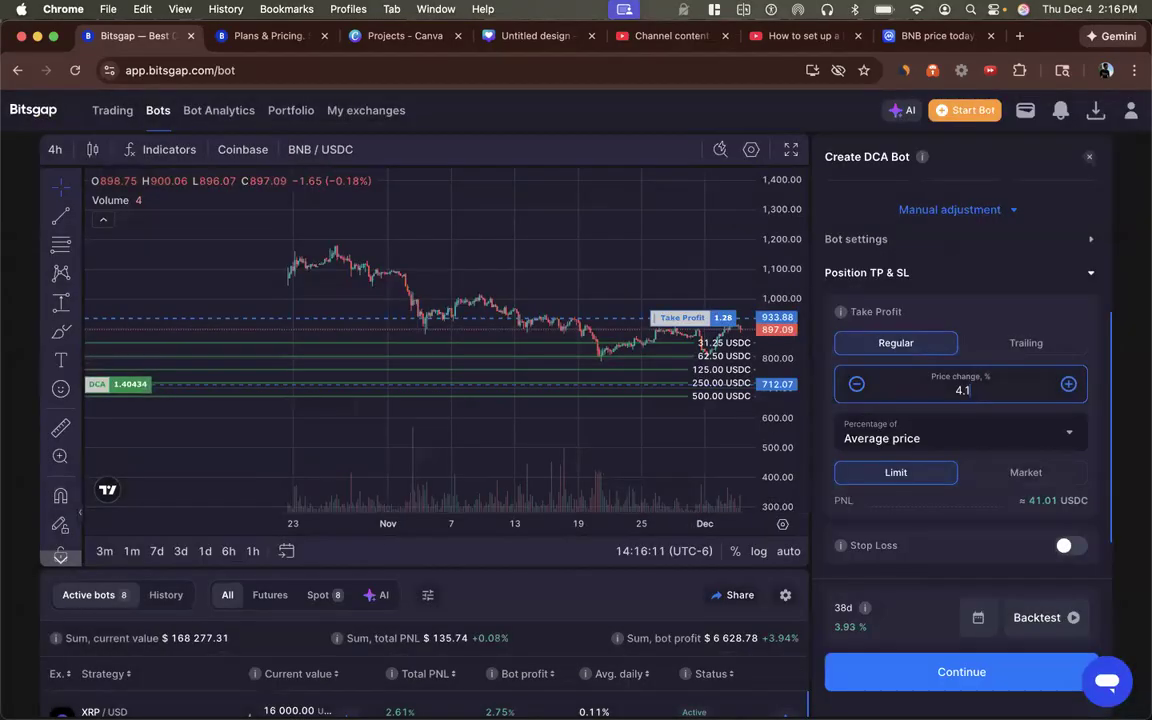
pyautogui.click(966, 390)
pyautogui.press('BackSpace')
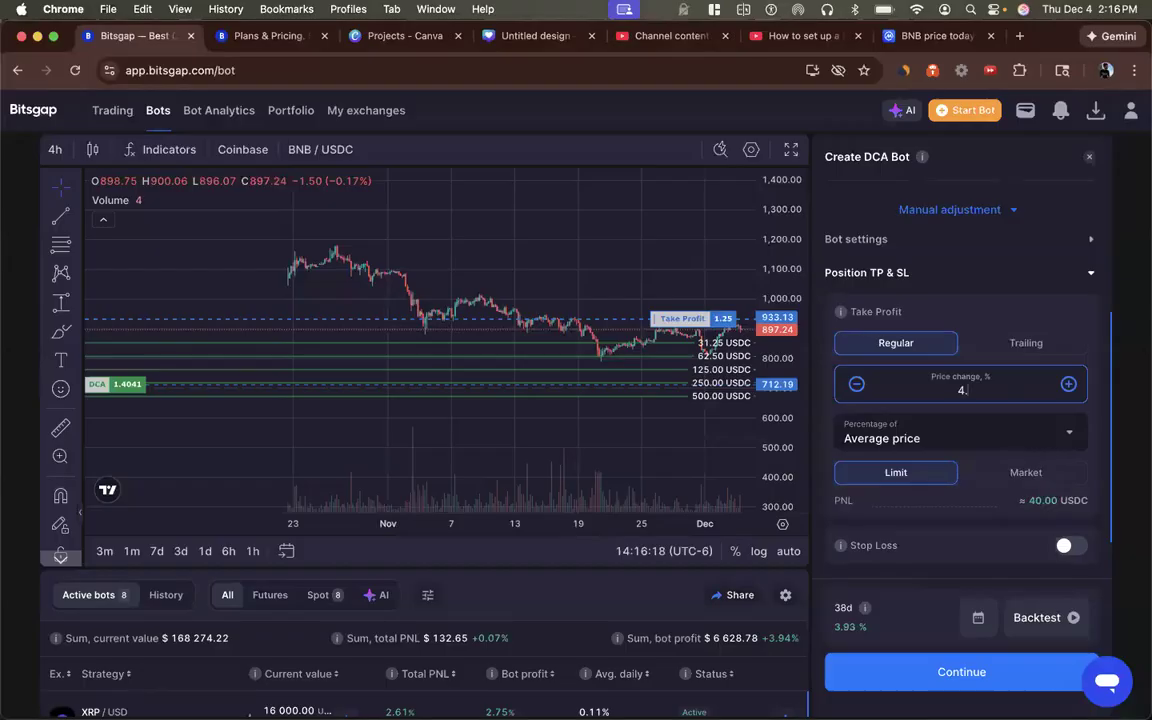
pyautogui.write('2')
pyautogui.press('BackSpace')
pyautogui.write('3')
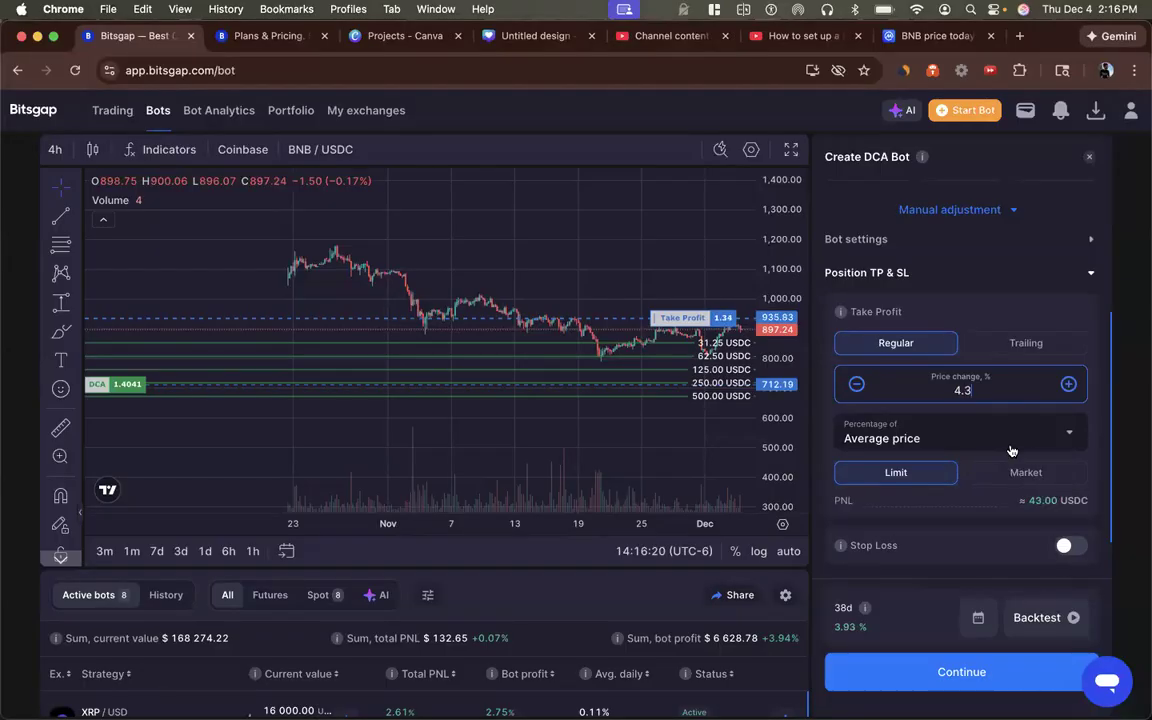
pyautogui.click(1053, 624)
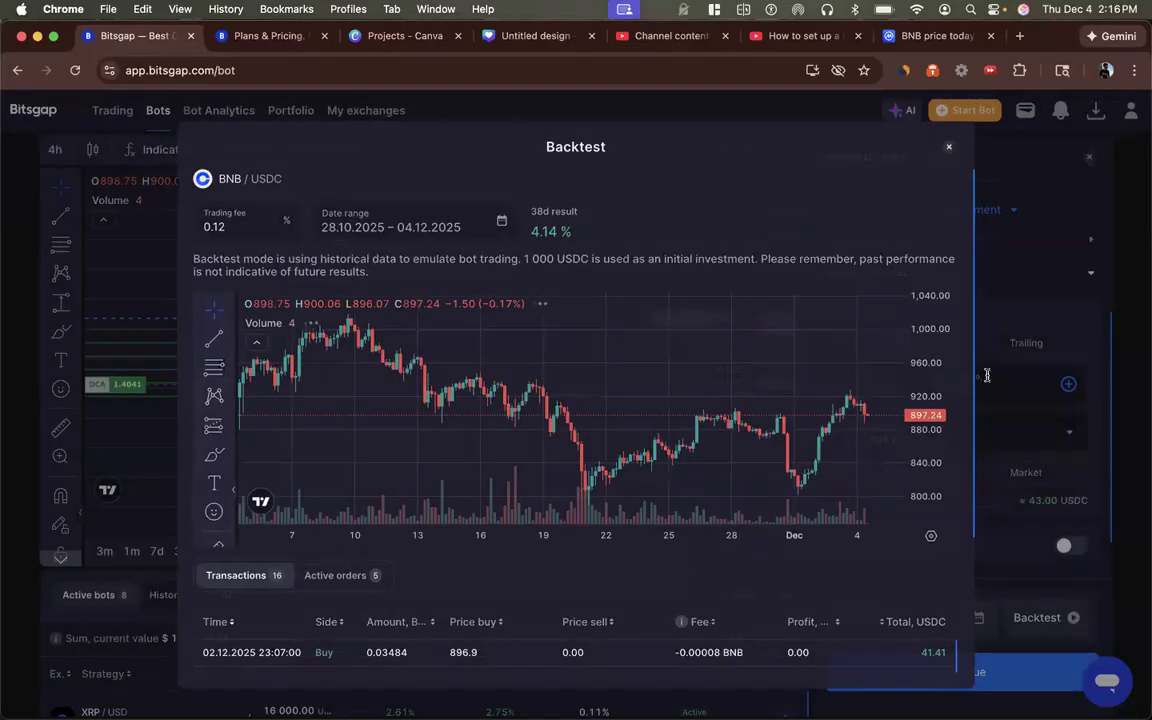
# - Set the take profit price change to 4.4% and run the backtest
pyautogui.click(990, 398)
pyautogui.press('BackSpace')
pyautogui.write('4.4')
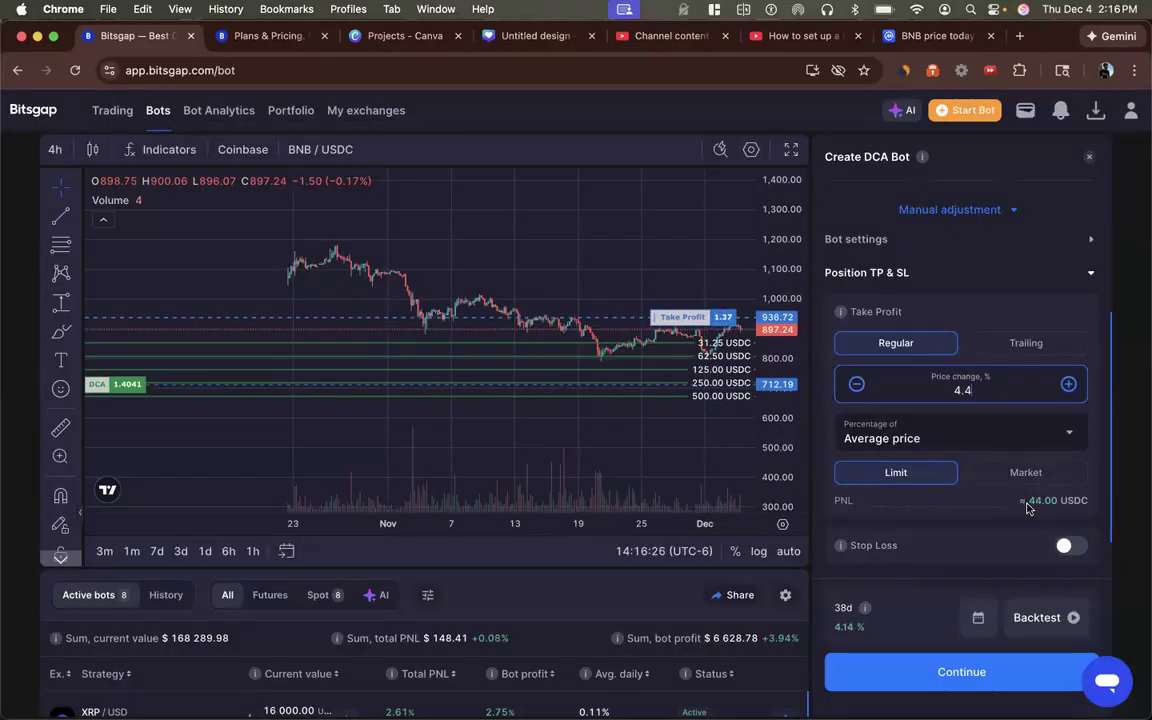
pyautogui.click(1053, 620)
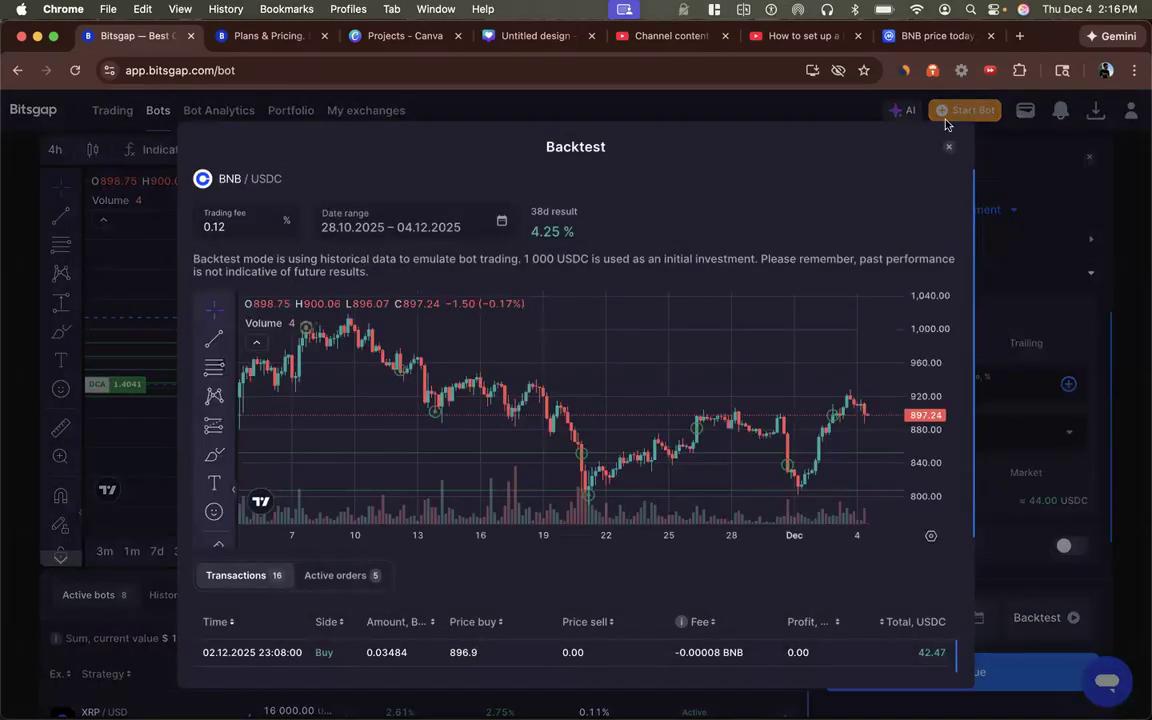
# - Set the take profit price change to 4.5% and run the backtest
pyautogui.click(948, 151)
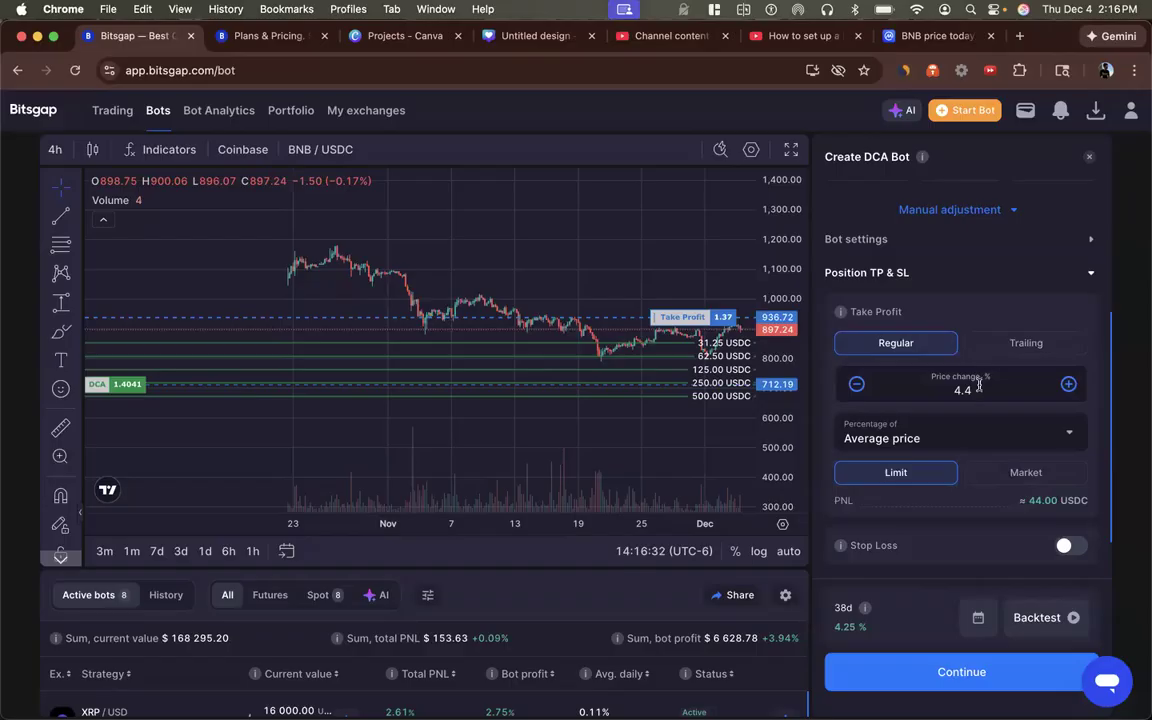
pyautogui.press('BackSpace')
pyautogui.write('5')
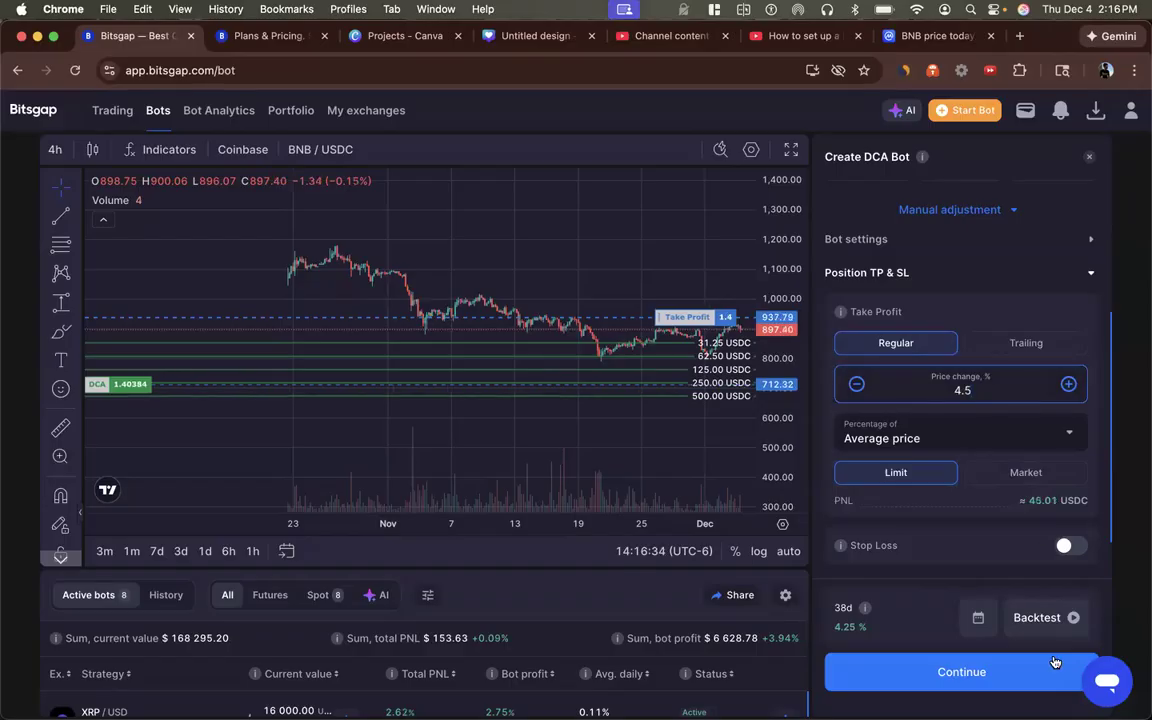
pyautogui.click(1046, 618)
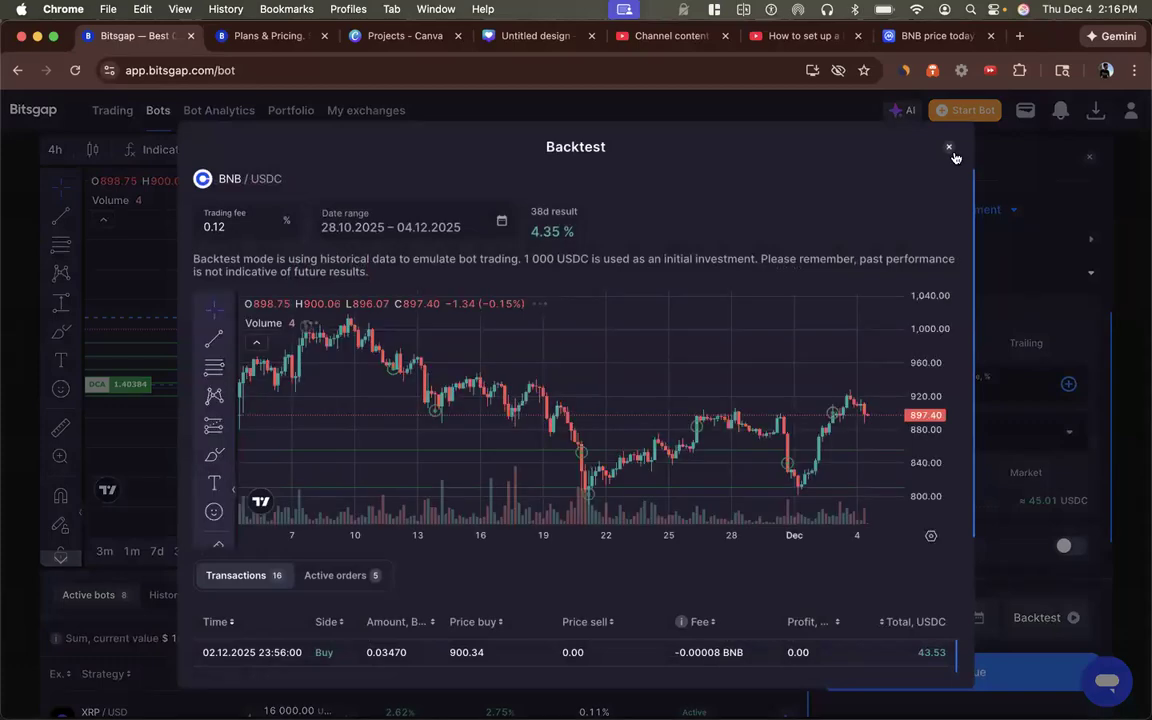
# - Set the take profit price change to 4.6% and run the backtest
pyautogui.click(950, 148)
pyautogui.click(995, 388)
pyautogui.press('BackSpace')
pyautogui.write('6')
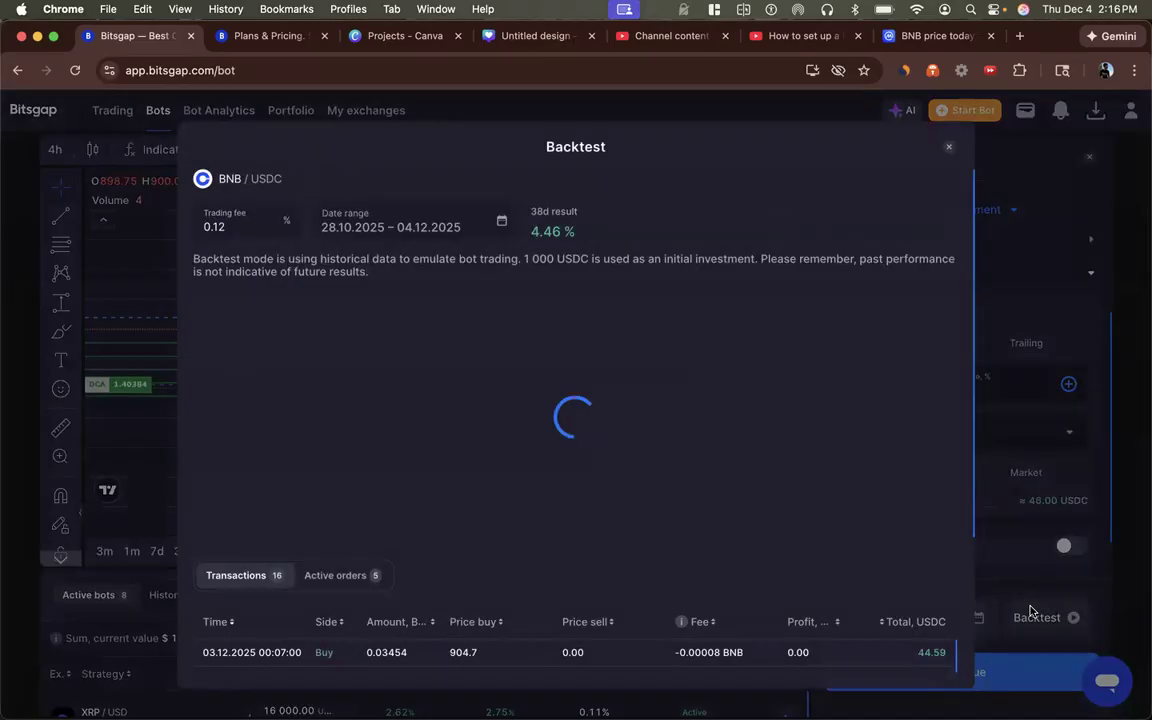
# - Set the take profit price change to 4.7% and run the backtest
pyautogui.click(950, 148)
pyautogui.click(990, 390)
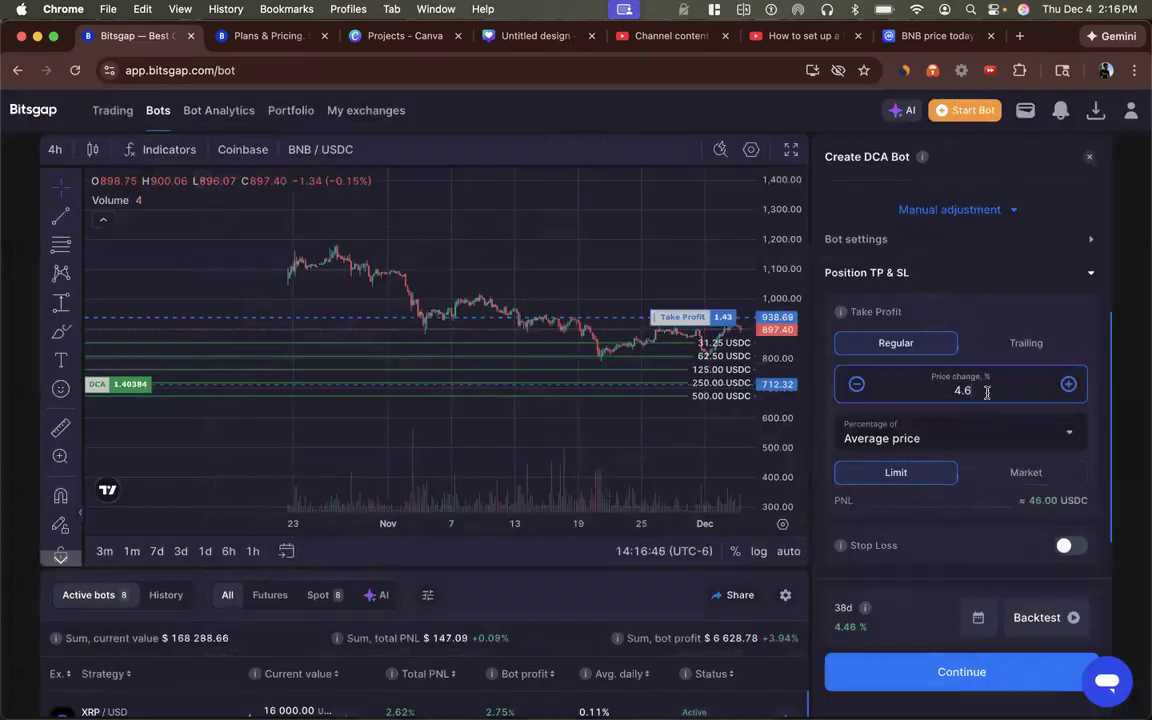
pyautogui.press('BackSpace')
pyautogui.write('7')
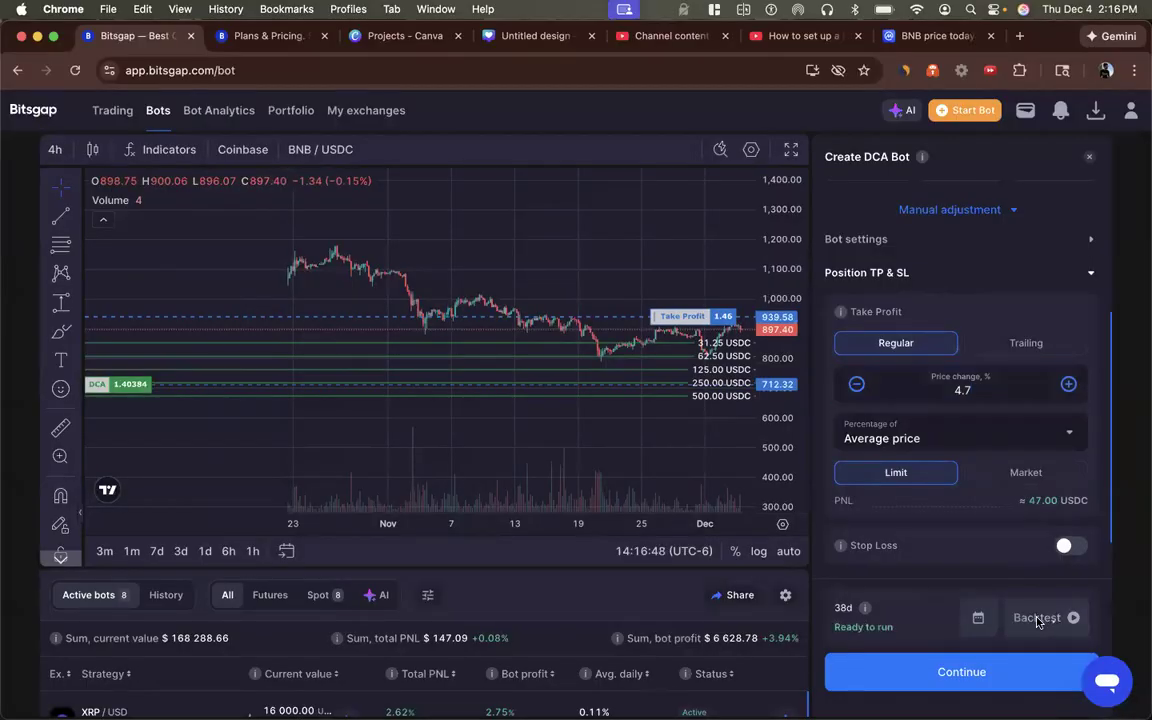
pyautogui.click(1046, 628)
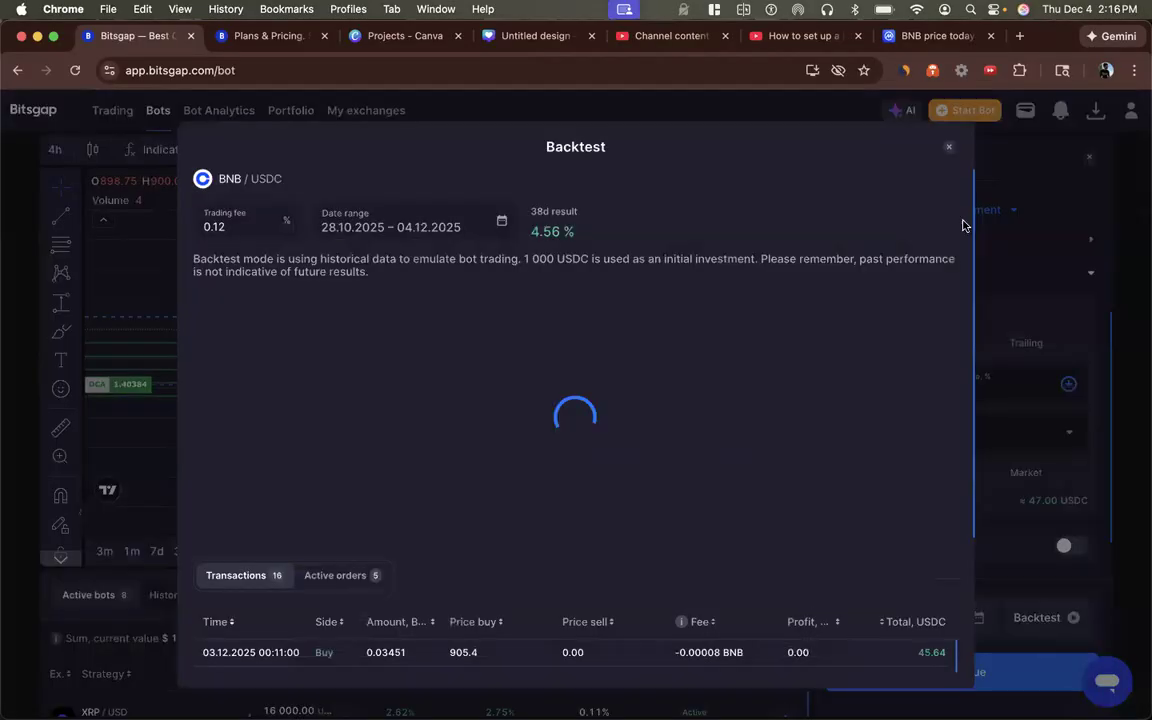
# - Set the take profit price change to 4.8% and run the backtest
pyautogui.click(950, 148)
pyautogui.click(974, 384)
pyautogui.press('BackSpace')
pyautogui.press('BackSpace')
pyautogui.write('.8')
pyautogui.click(1033, 618)
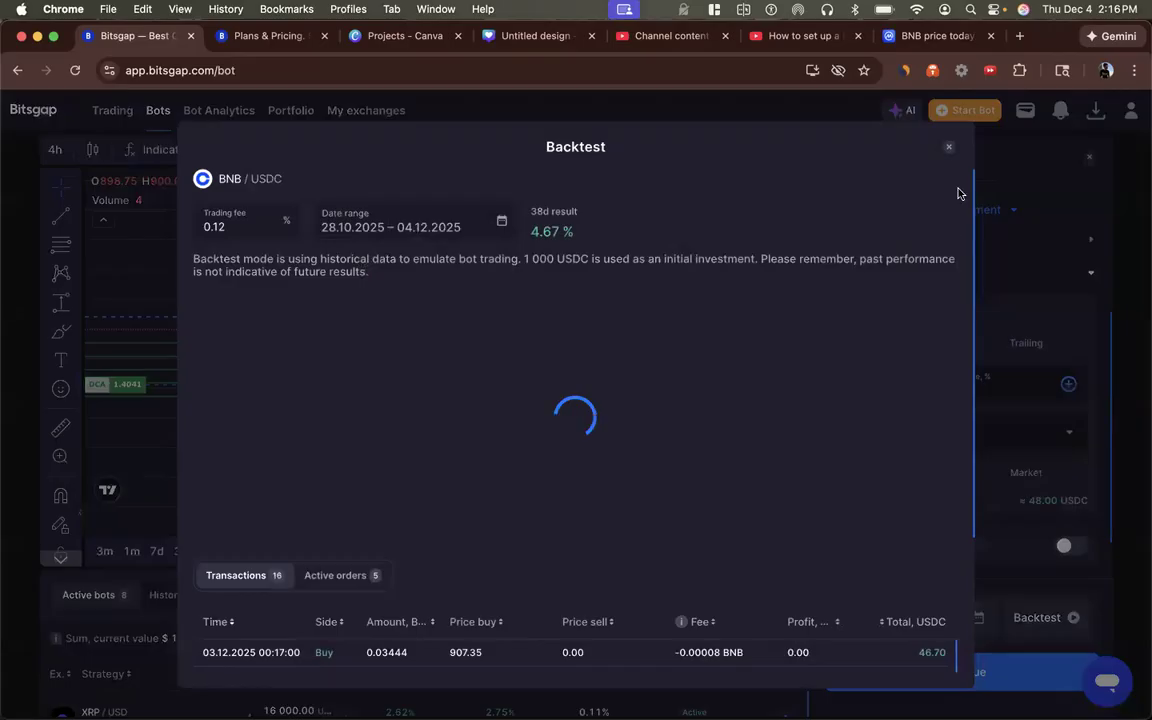
# - Set the take profit price change to 4.9% and run the backtest
pyautogui.click(982, 391)
pyautogui.press('BackSpace')
pyautogui.press('BackSpace')
pyautogui.write('.9')
pyautogui.click(1030, 620)
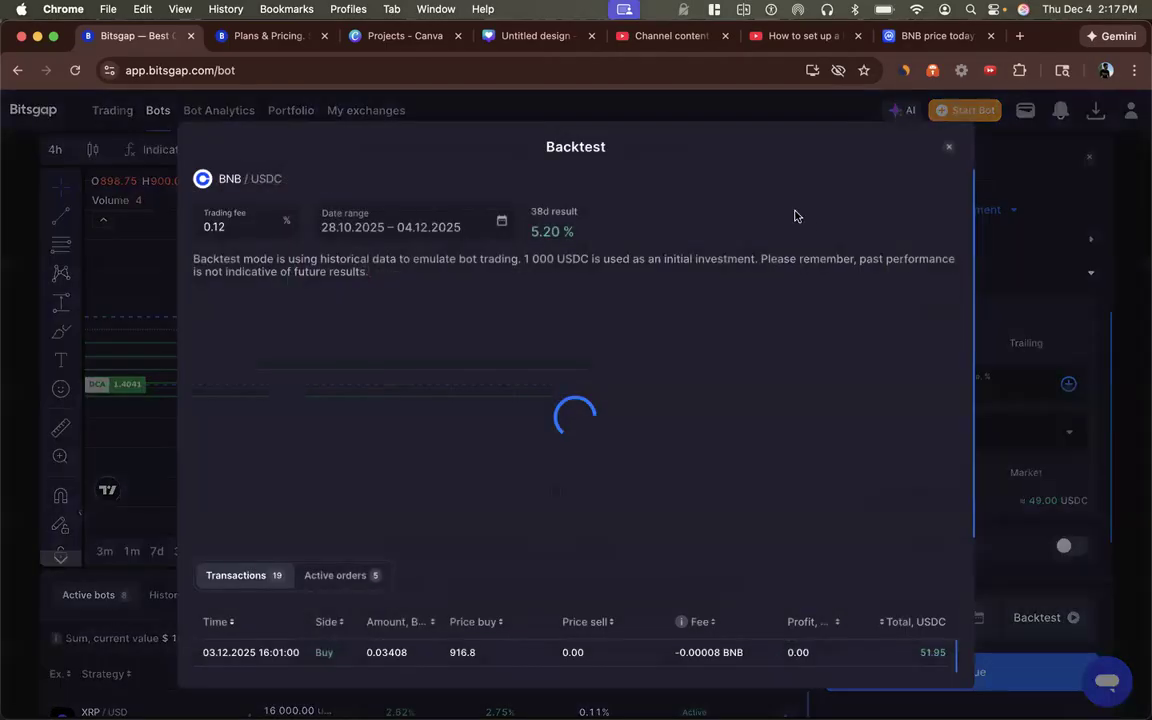
# - Set the take profit price change to 5% and run the backtest
pyautogui.click(949, 147)
pyautogui.moveTo(969, 388); pyautogui.dragTo(848, 381)
pyautogui.write('5')
pyautogui.click(1019, 620)
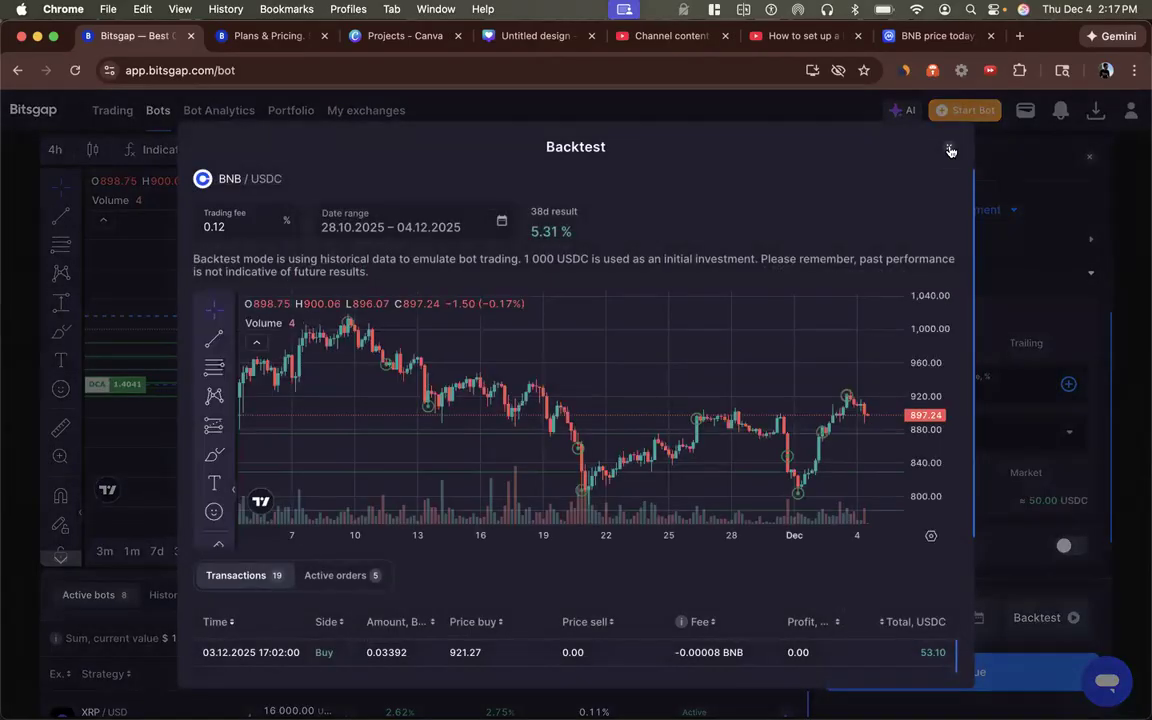
# - Set the take profit price change to 5.1% and run the backtest
pyautogui.click(950, 149)
pyautogui.click(983, 390)
pyautogui.write('.1')
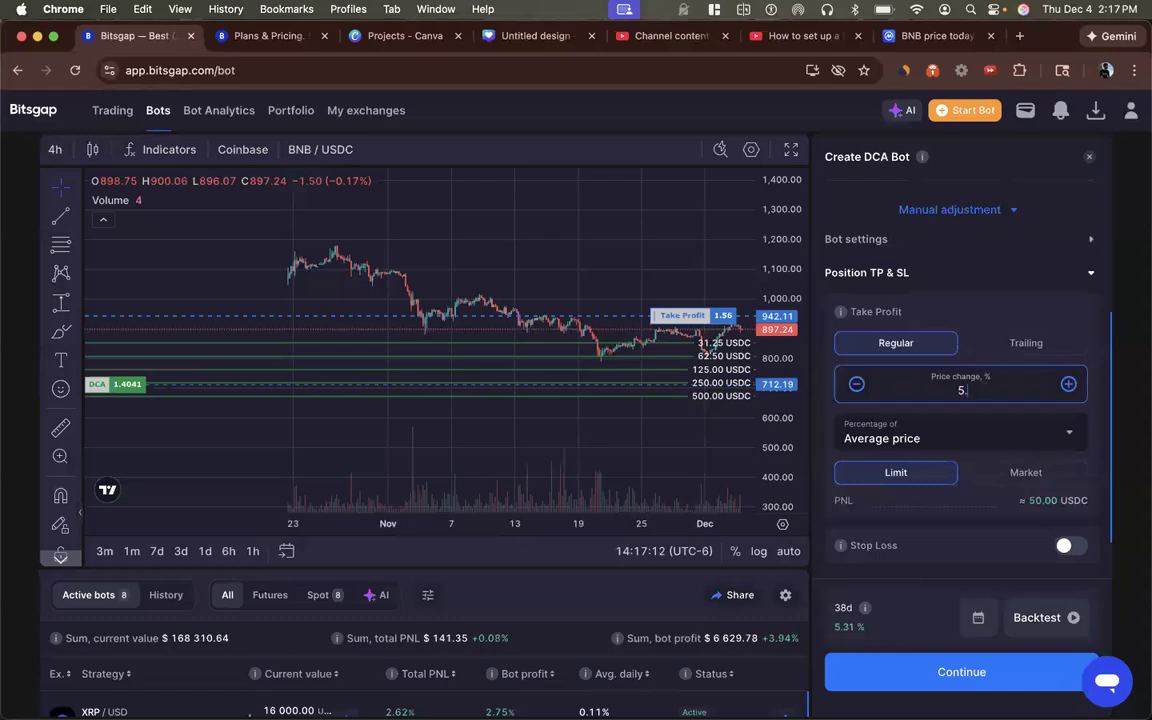
pyautogui.click(1042, 612)
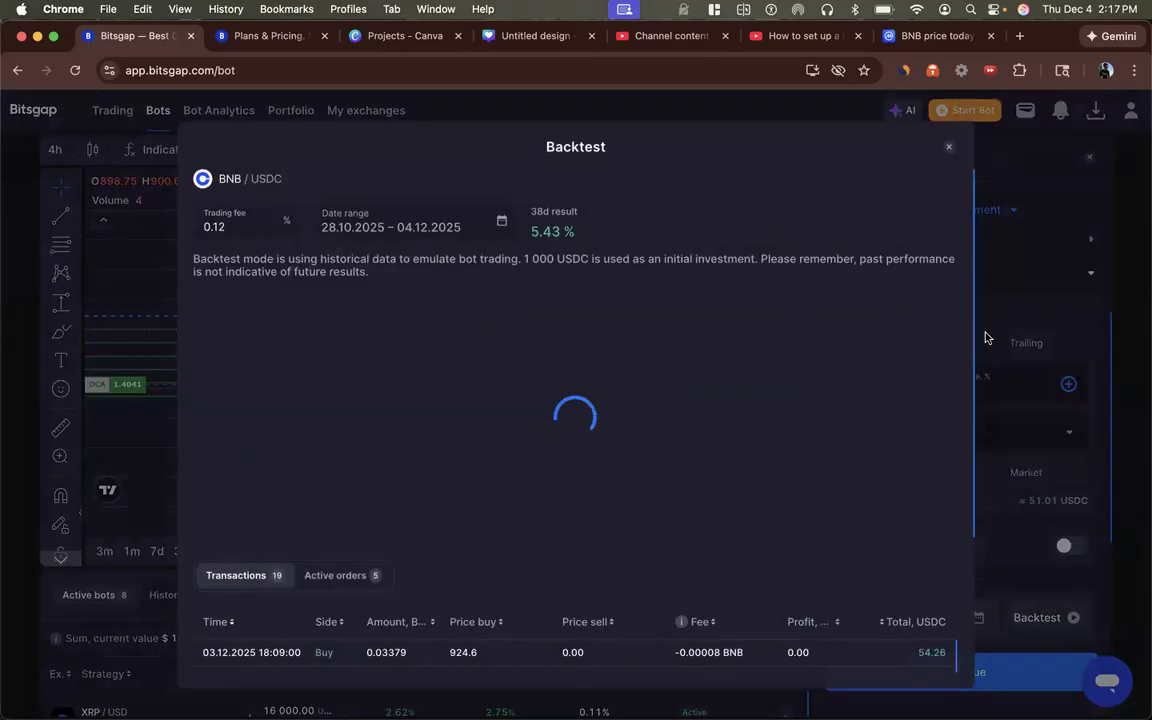
# - Set the take profit price change to 5.2% and run the backtest
pyautogui.click(950, 150)
pyautogui.click(985, 390)
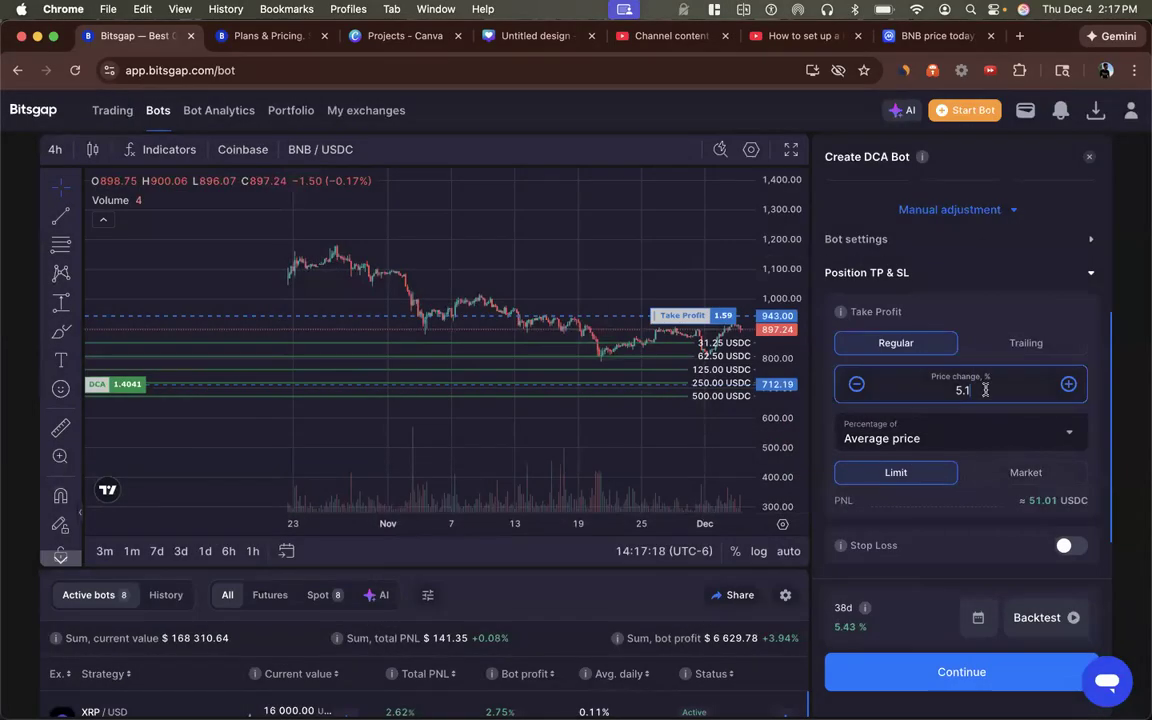
pyautogui.press('BackSpace')
pyautogui.write('2')
pyautogui.click(1045, 618)
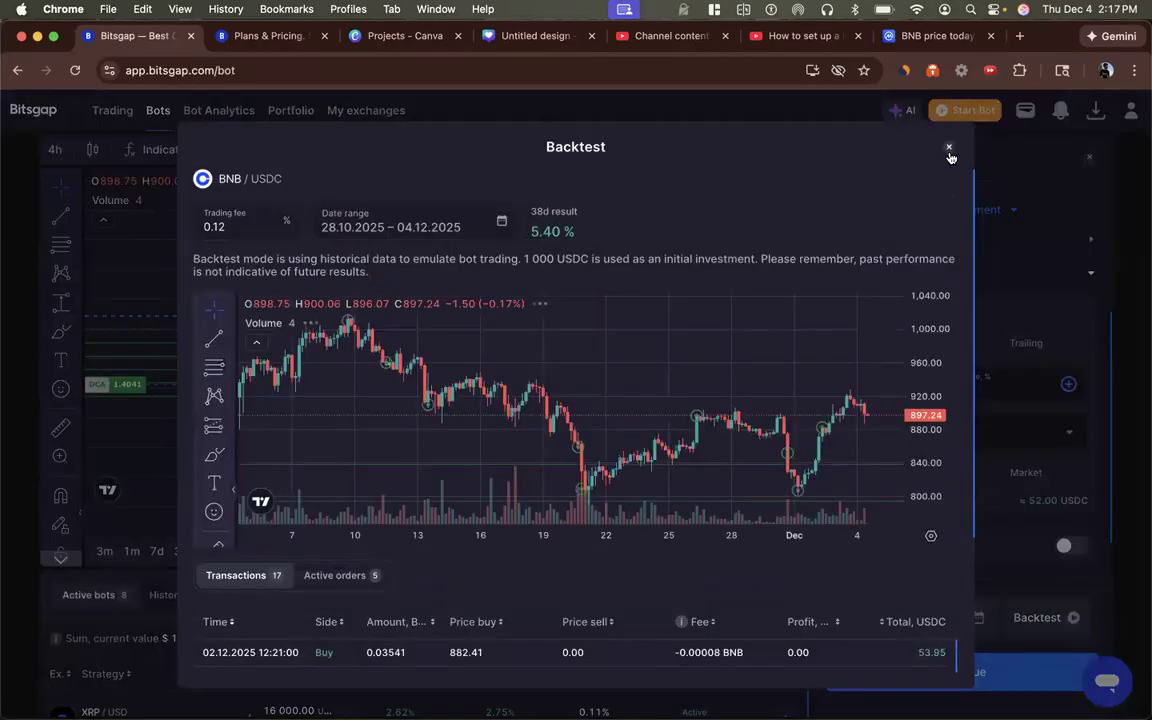
# - Return the take profit price change to 5.1%, rerun the backtest and examine its trades on the price chart
pyautogui.click(1002, 430)
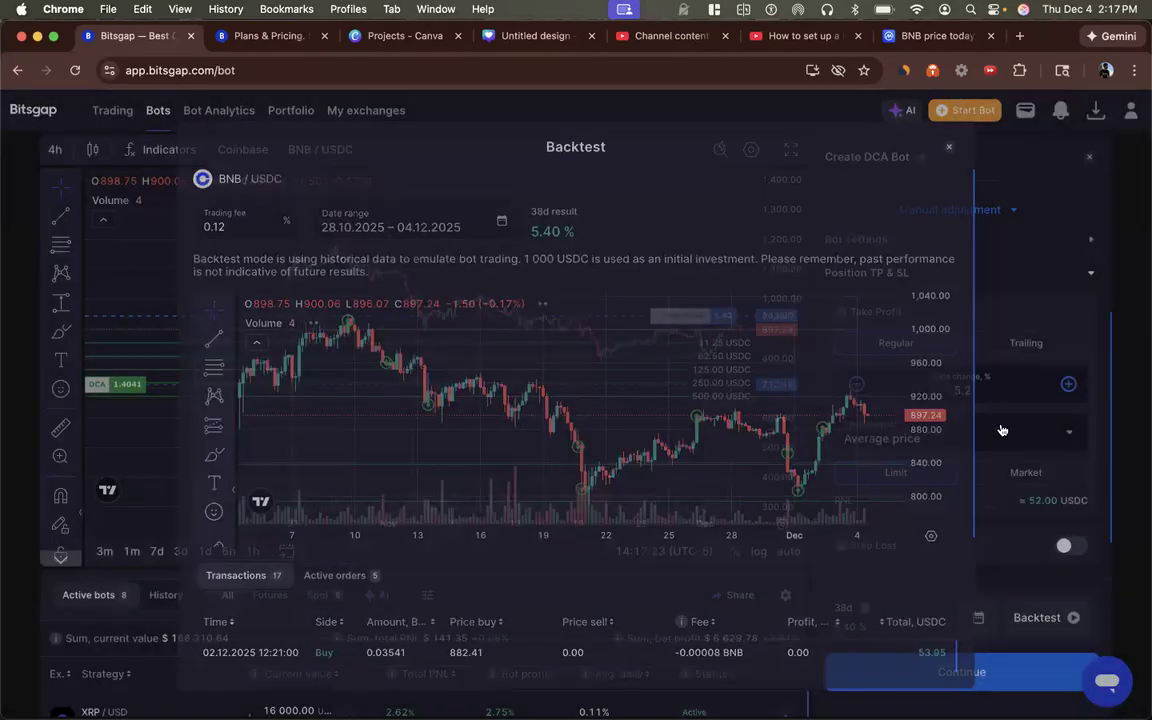
pyautogui.click(990, 388)
pyautogui.press('BackSpace')
pyautogui.write('1')
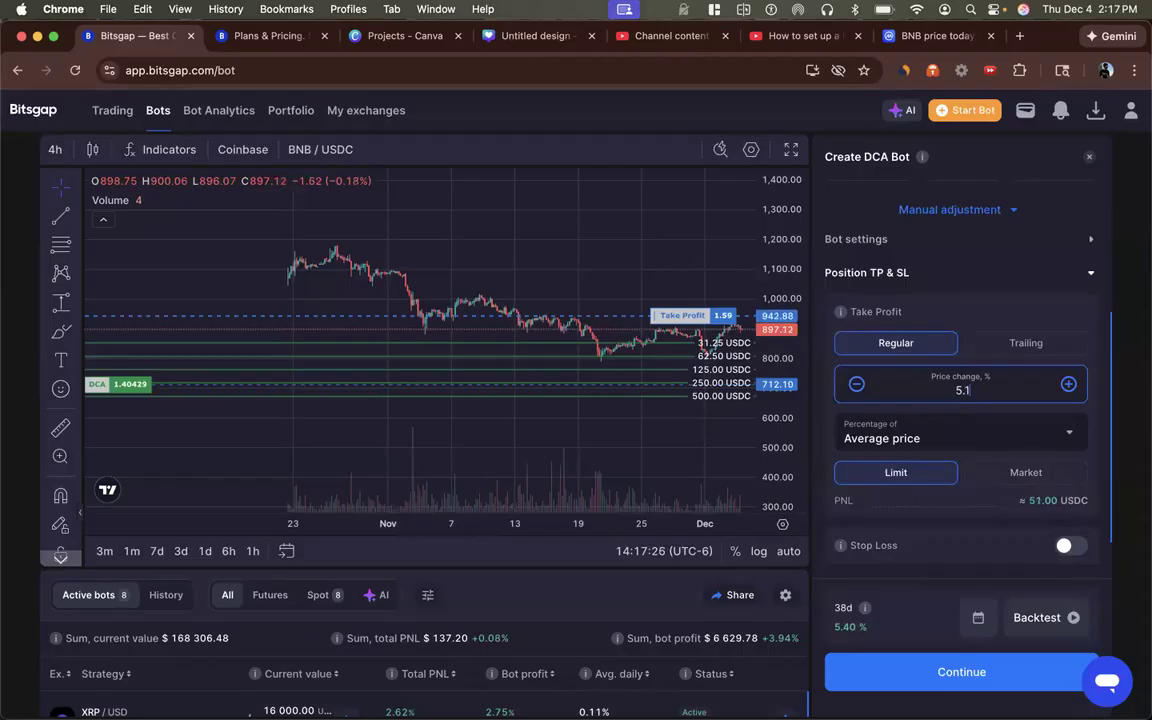
pyautogui.click(1040, 617)
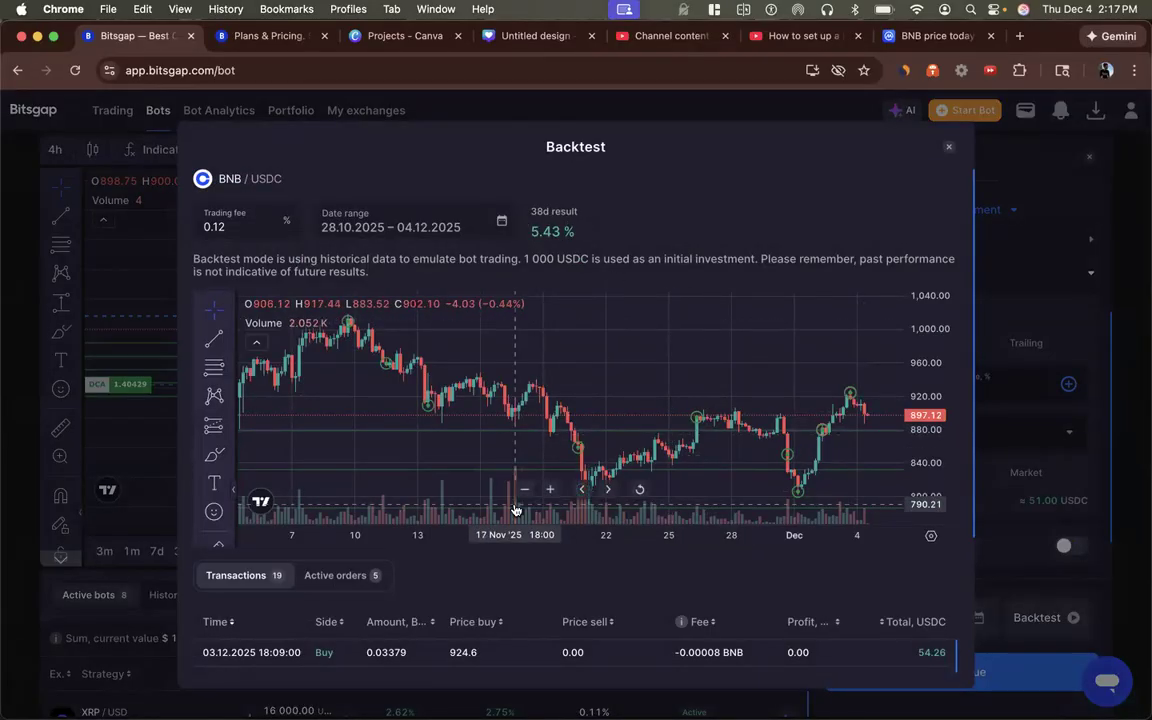
pyautogui.moveTo(488, 535); pyautogui.dragTo(594, 542)
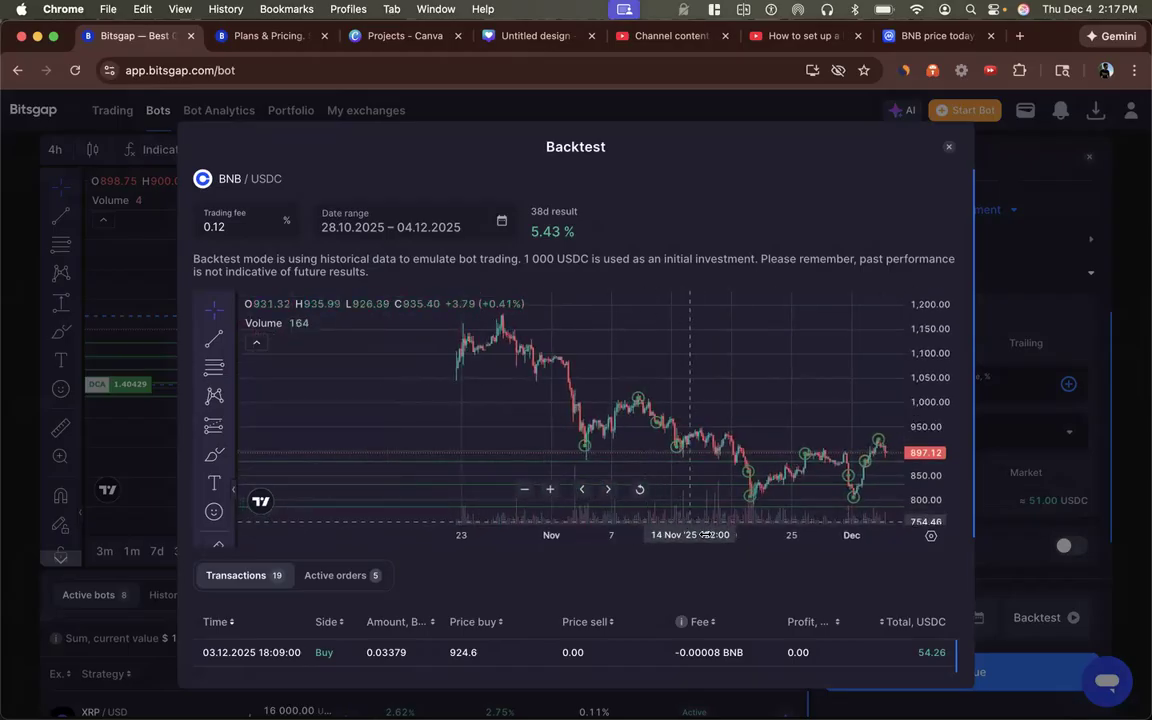
# - Examine the backtest's buys and sells from late October to early December and its transaction list, and close the backtest results
pyautogui.moveTo(699, 364); pyautogui.dragTo(769, 364)
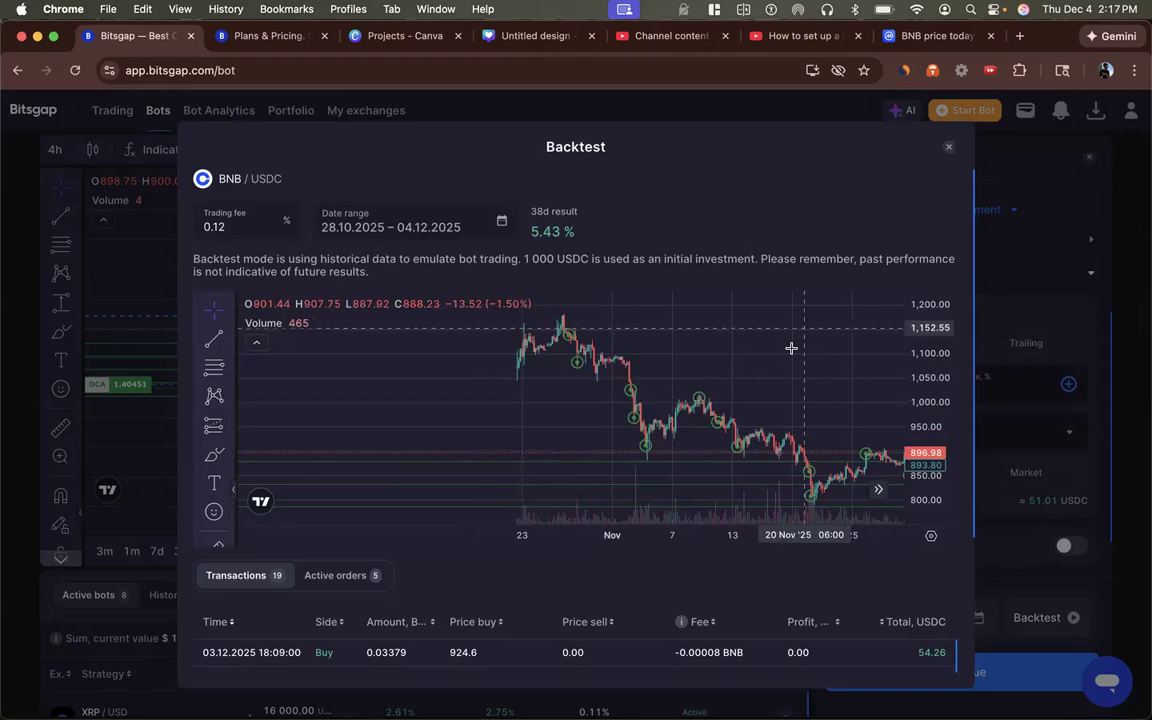
pyautogui.moveTo(684, 535); pyautogui.dragTo(631, 534)
pyautogui.moveTo(779, 411); pyautogui.dragTo(674, 409)
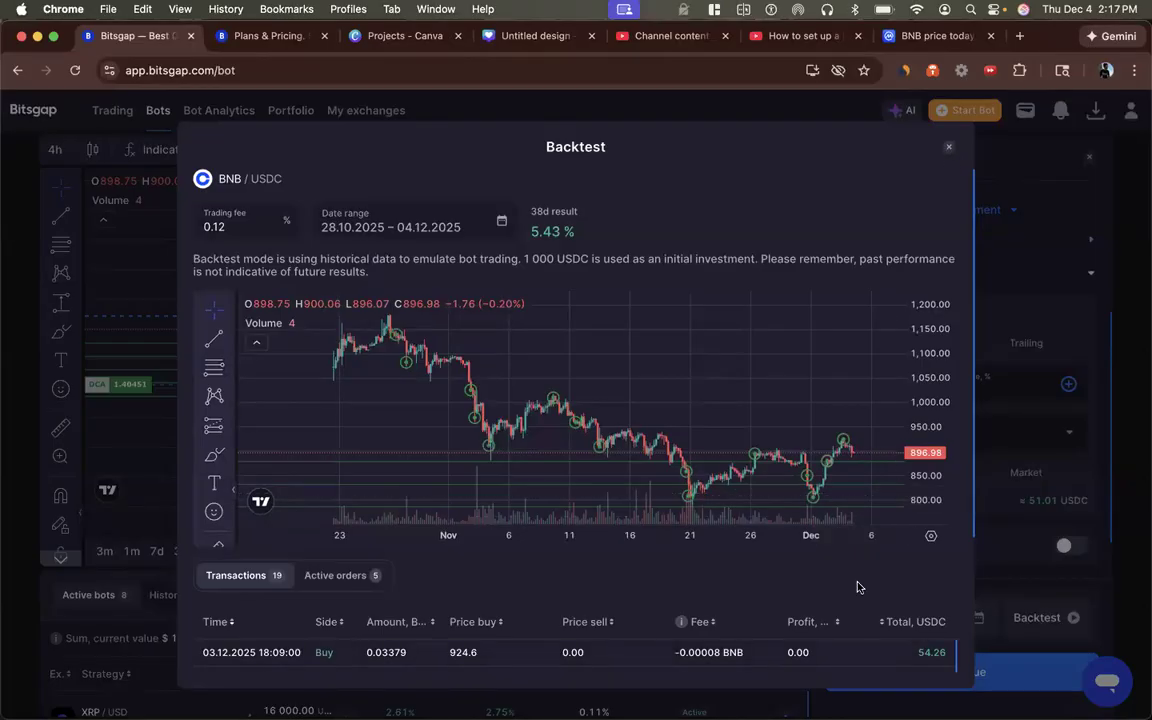
pyautogui.scroll(-1, 857, 587)
pyautogui.scroll(2, 857, 587)
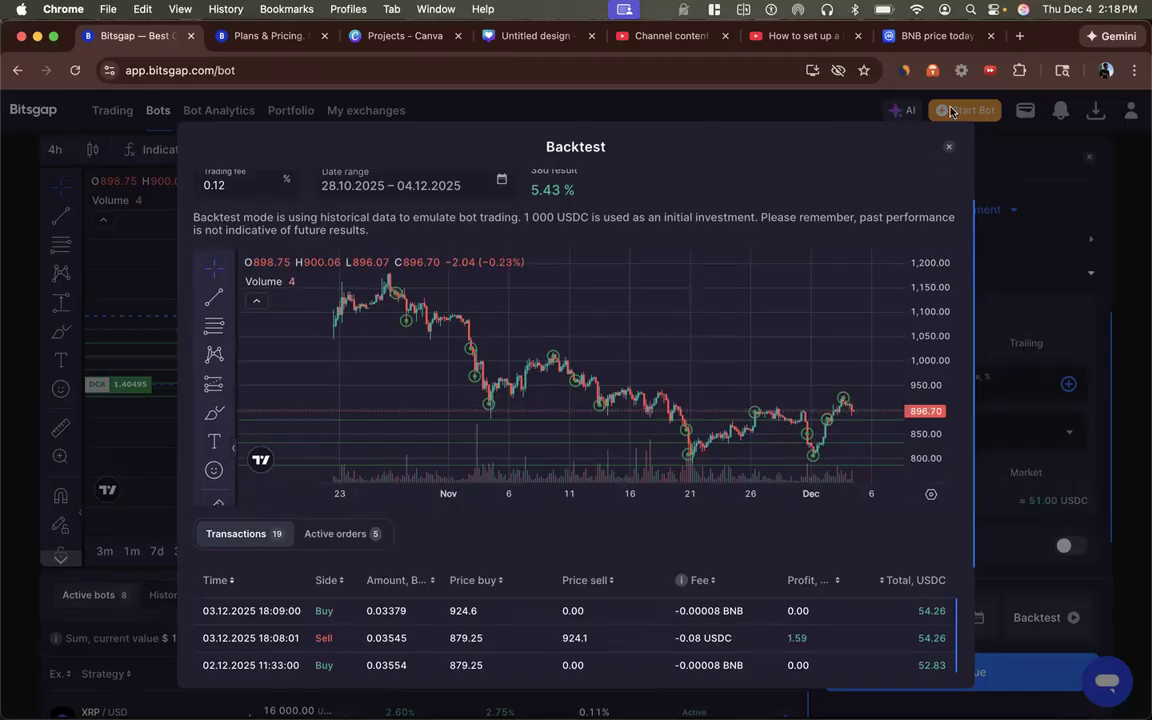
pyautogui.click(949, 147)
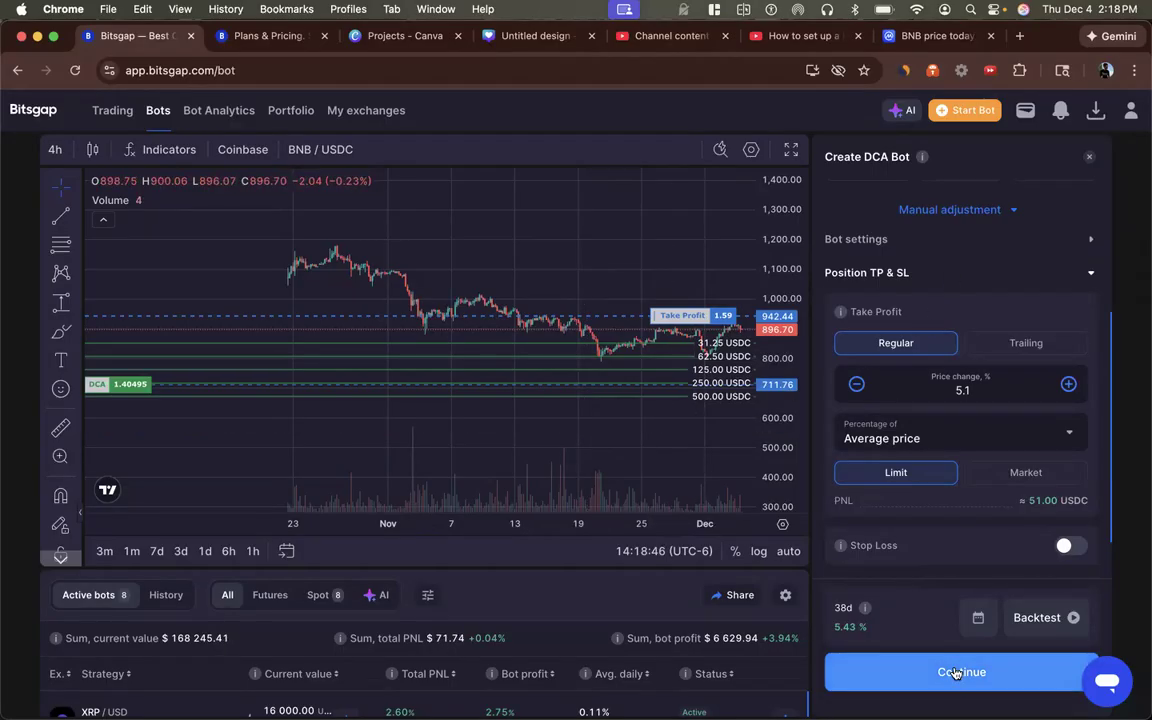
# - Review the DCA bot's take profit, stop loss and remaining settings before continuing
pyautogui.scroll(-2, 969, 392)
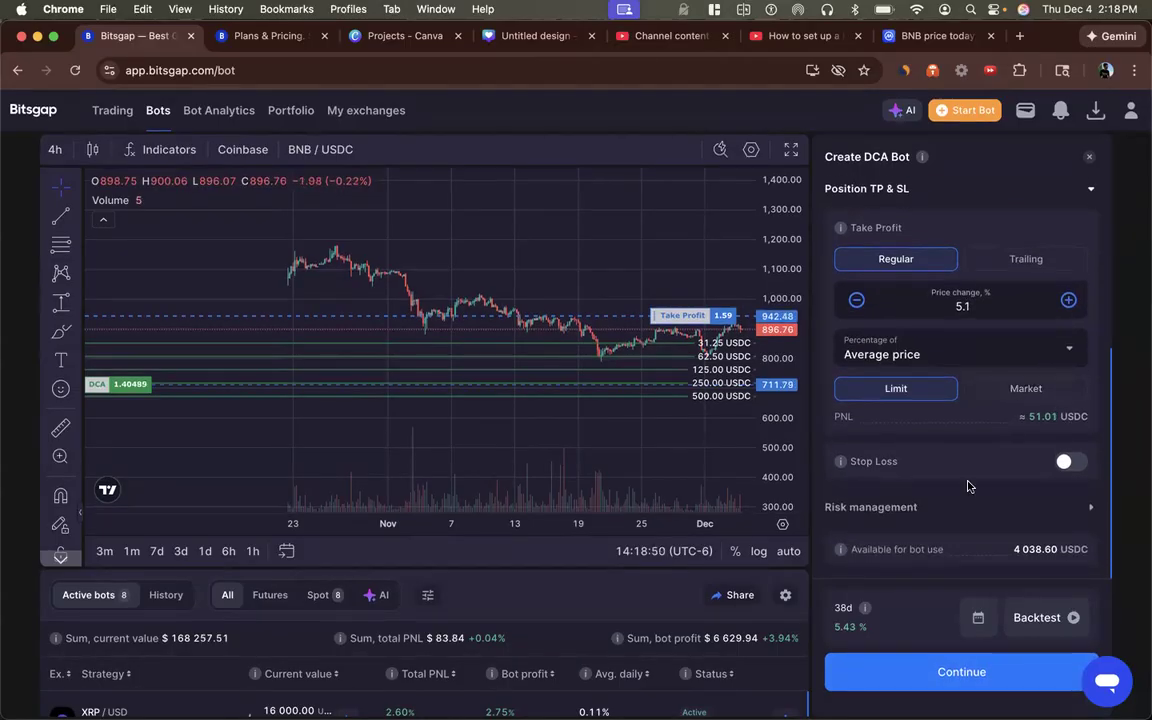
pyautogui.scroll(5, 967, 485)
pyautogui.scroll(-5, 967, 483)
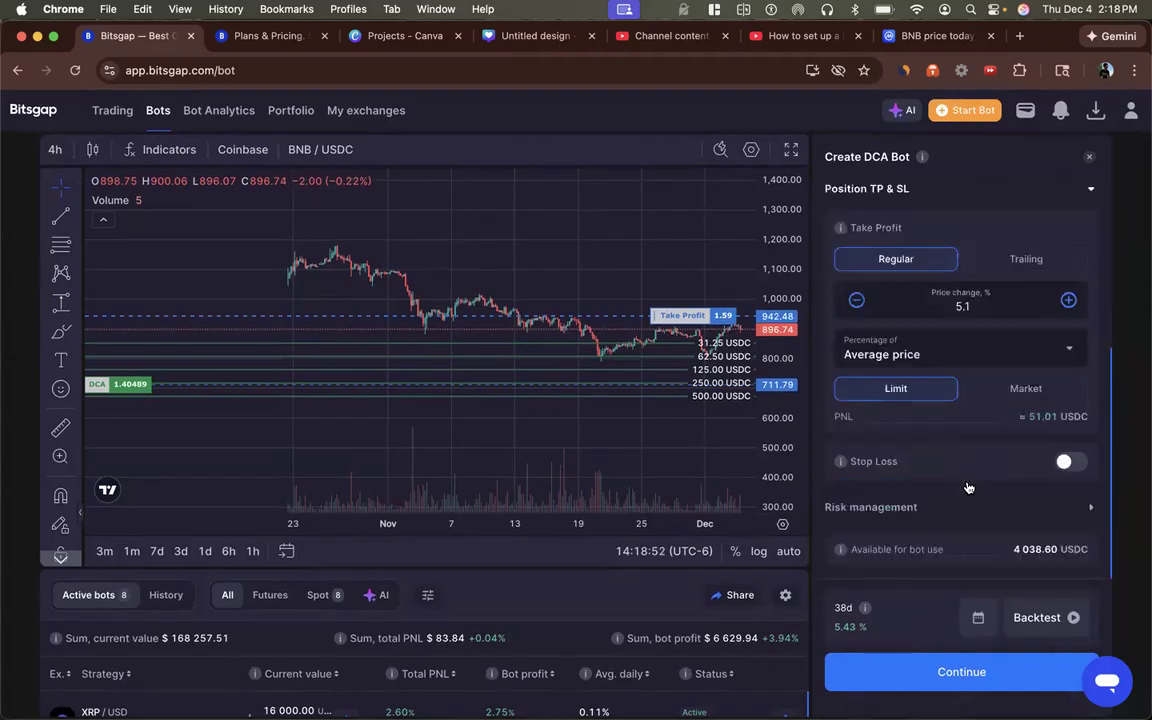